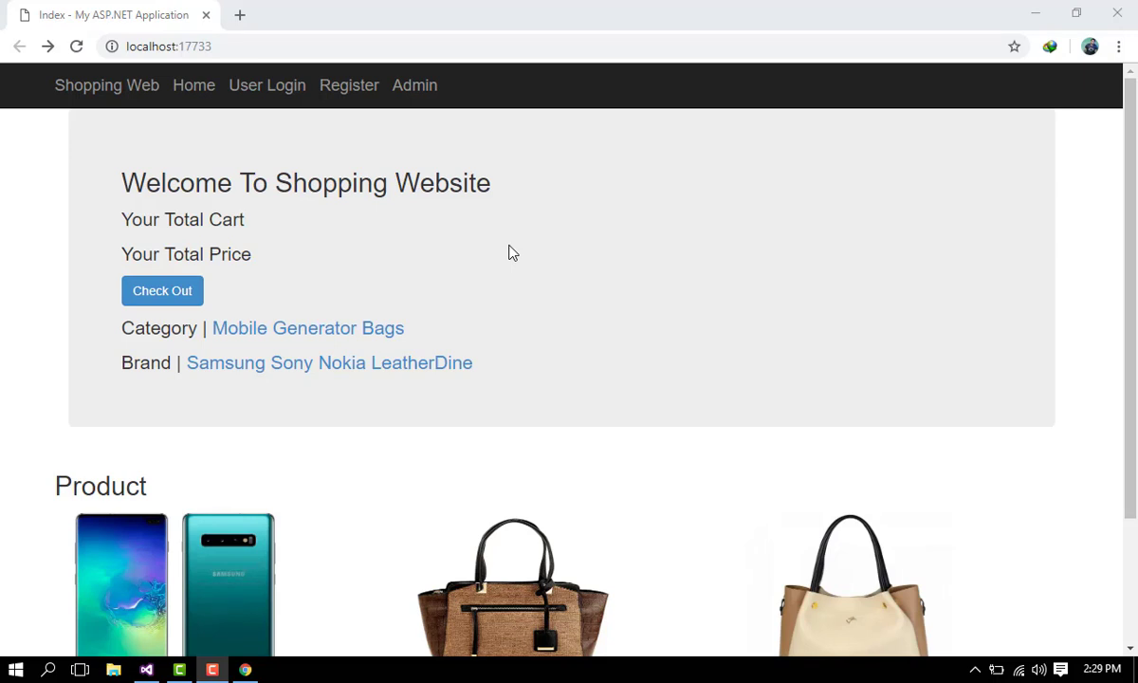
# Step: Check the storefront's cart total and prices on the checkout page, then return home
pyautogui.scroll(-2, 1105, 310)
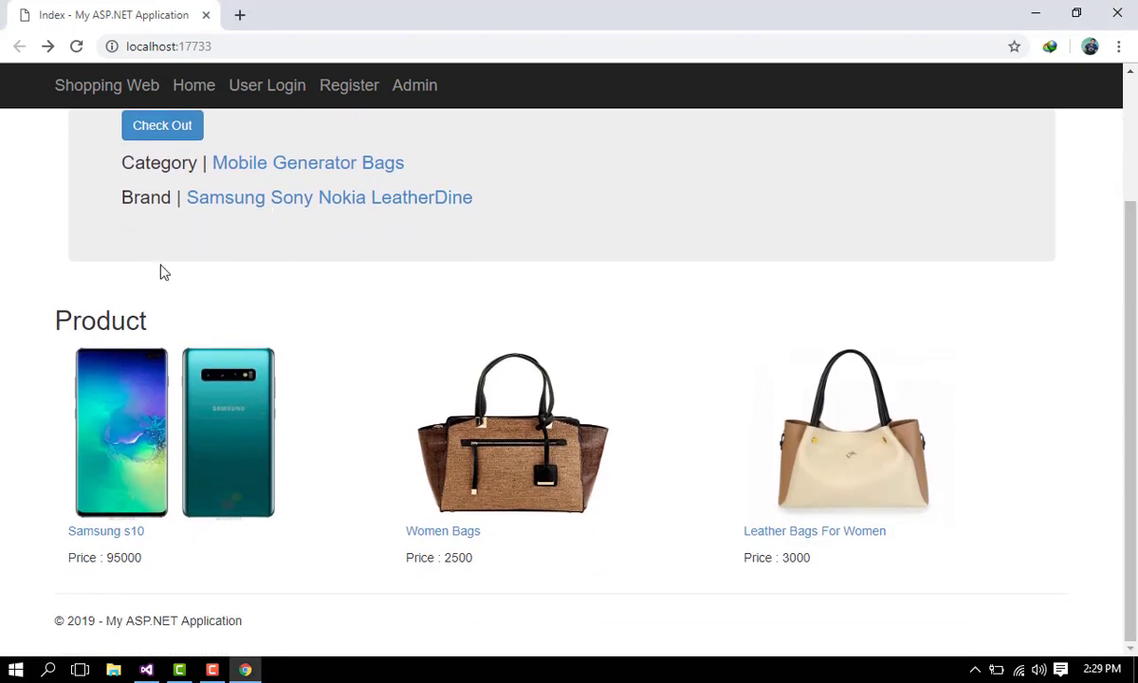
pyautogui.scroll(2, 208, 275)
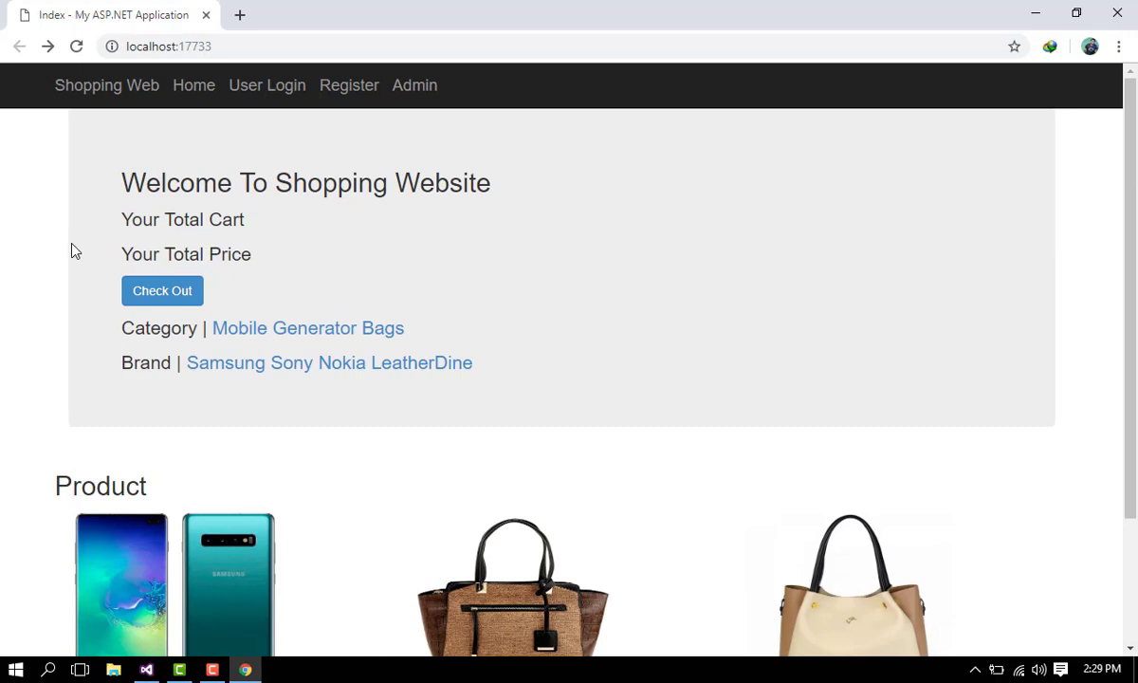
pyautogui.moveTo(156, 219); pyautogui.dragTo(252, 227)
pyautogui.click(241, 254)
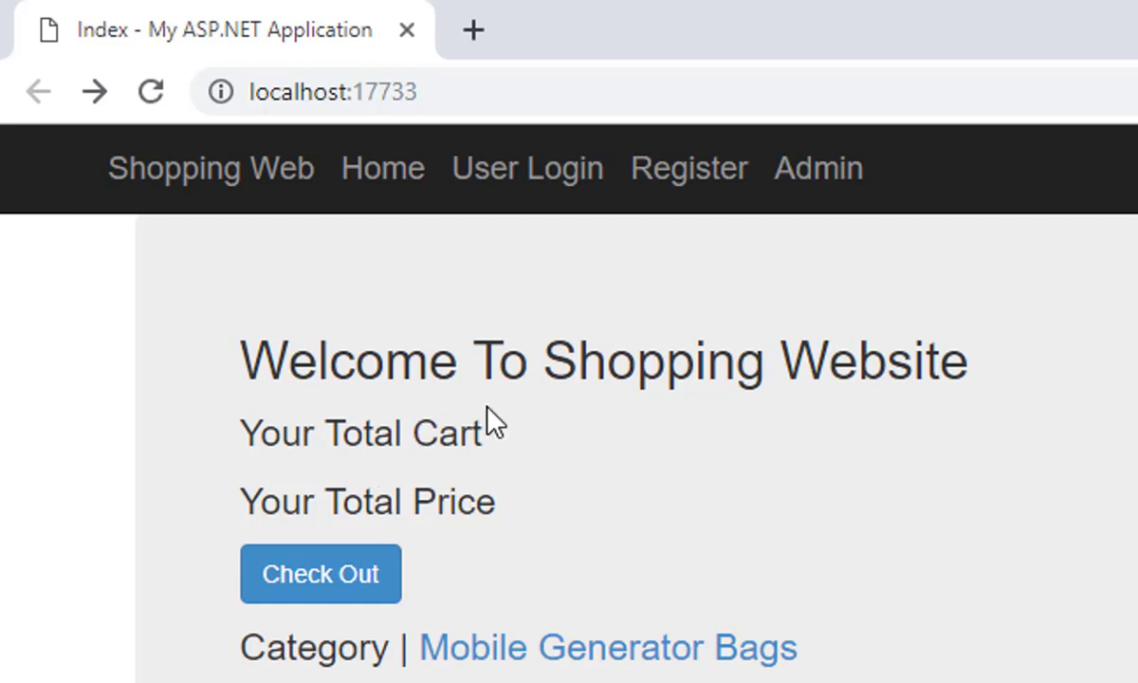
pyautogui.doubleClick(450, 502)
pyautogui.click(526, 455)
pyautogui.click(324, 583)
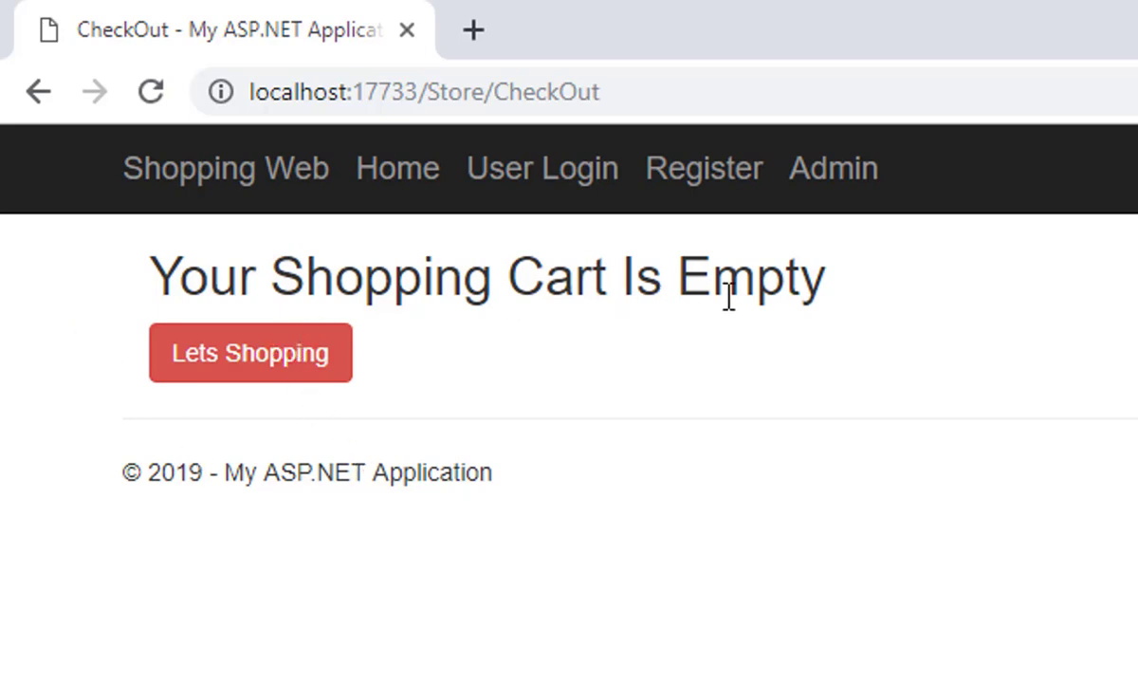
pyautogui.click(281, 380)
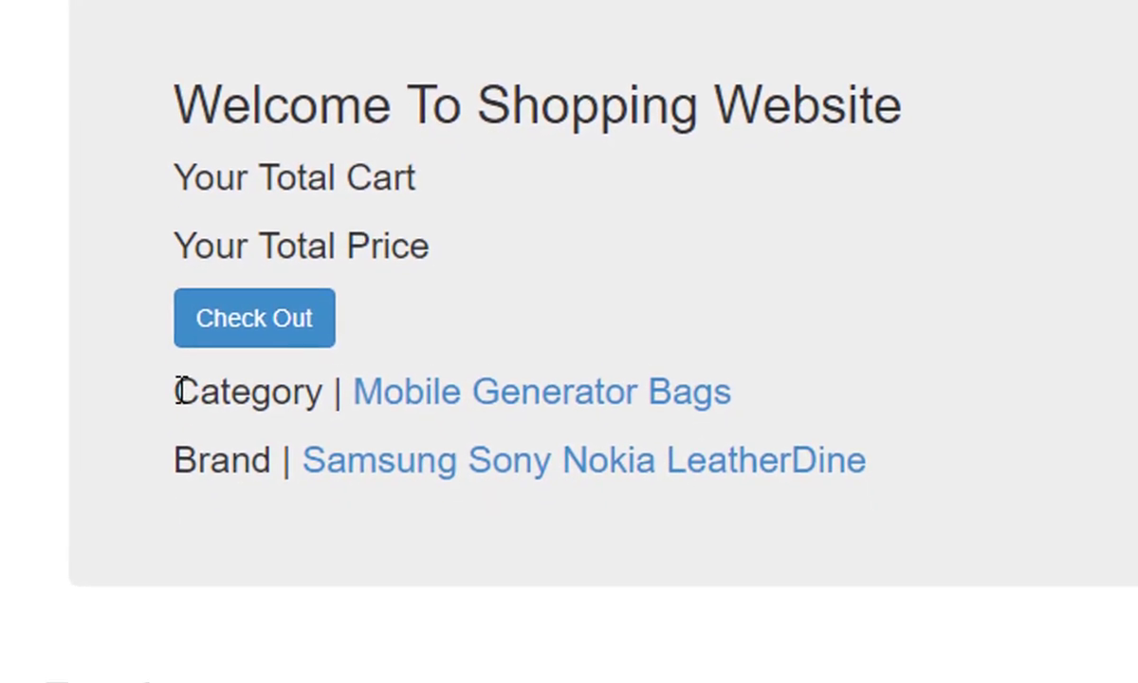
# Step: Look over the category and brand links and the Product section cards
pyautogui.moveTo(239, 645); pyautogui.dragTo(260, 682)
pyautogui.click(190, 449)
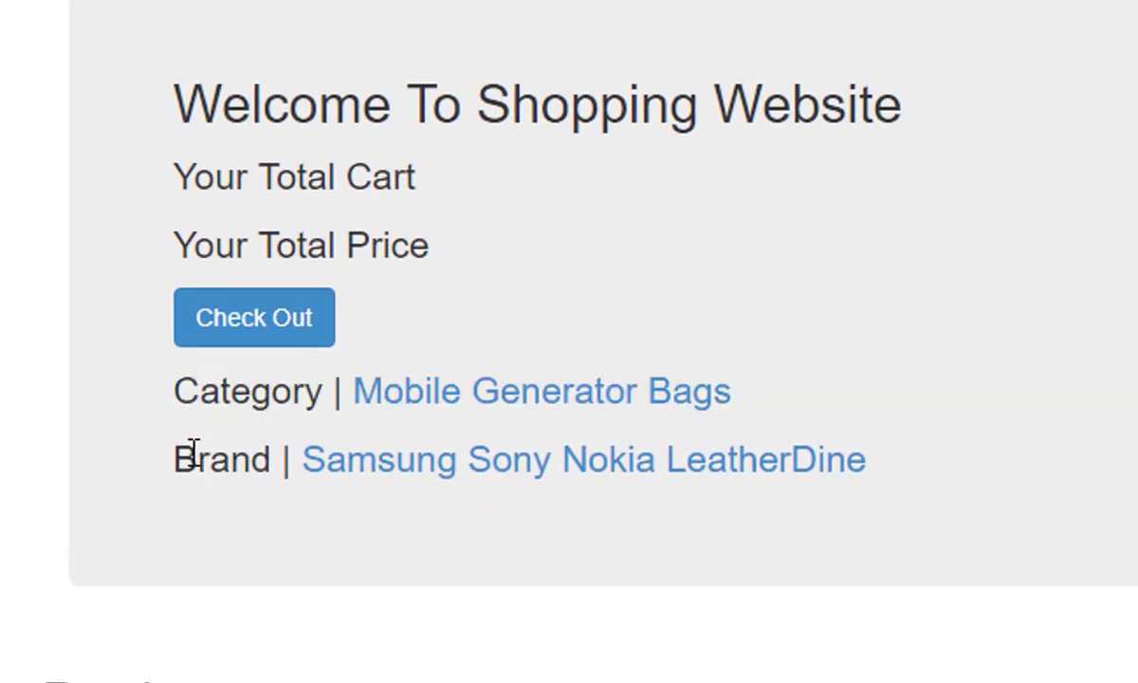
pyautogui.moveTo(159, 390); pyautogui.dragTo(965, 474)
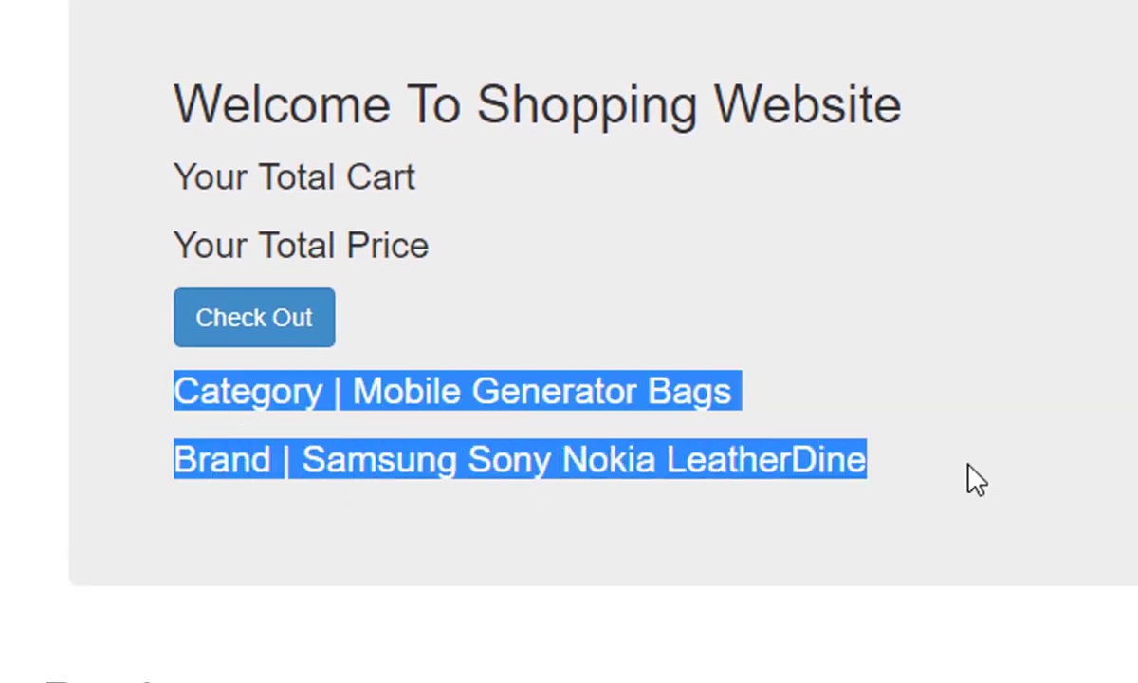
pyautogui.click(901, 470)
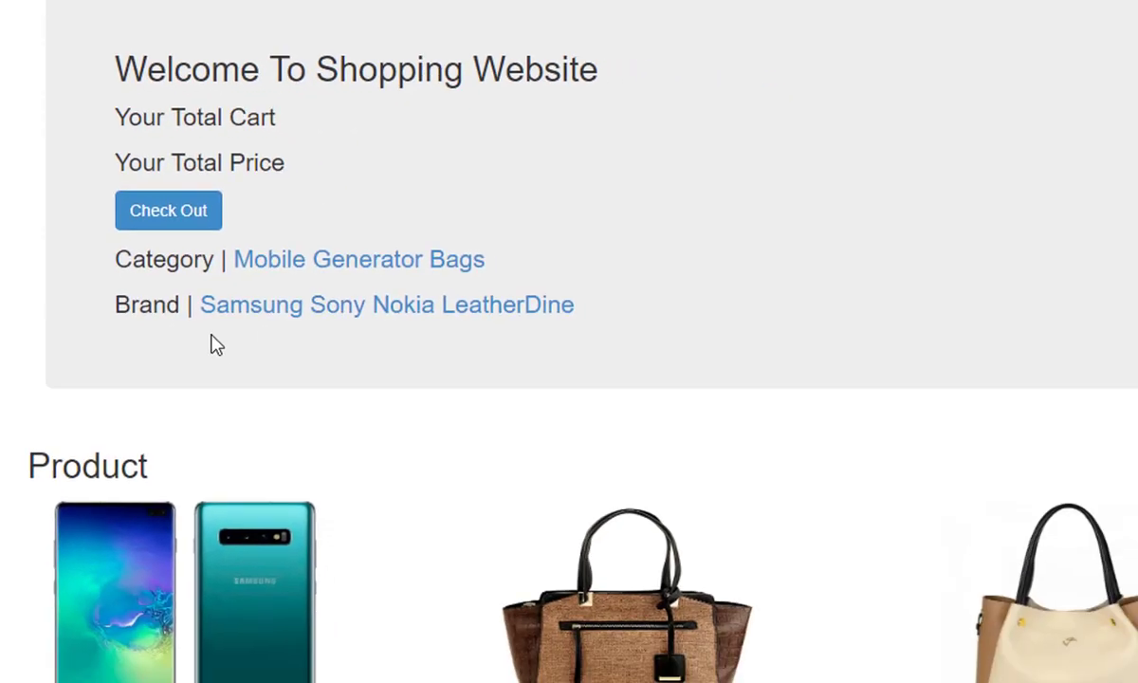
pyautogui.scroll(-2, 303, 488)
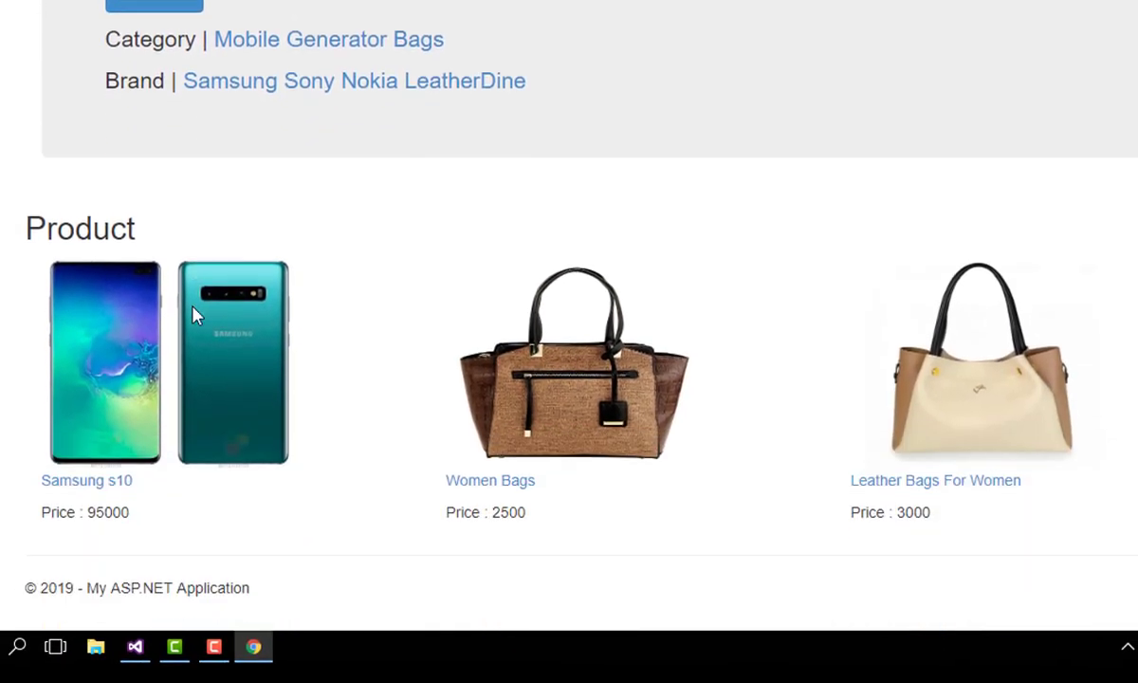
pyautogui.scroll(1, 269, 442)
pyautogui.scroll(-1, 253, 418)
pyautogui.moveTo(2, 225); pyautogui.dragTo(123, 284)
pyautogui.click(450, 422)
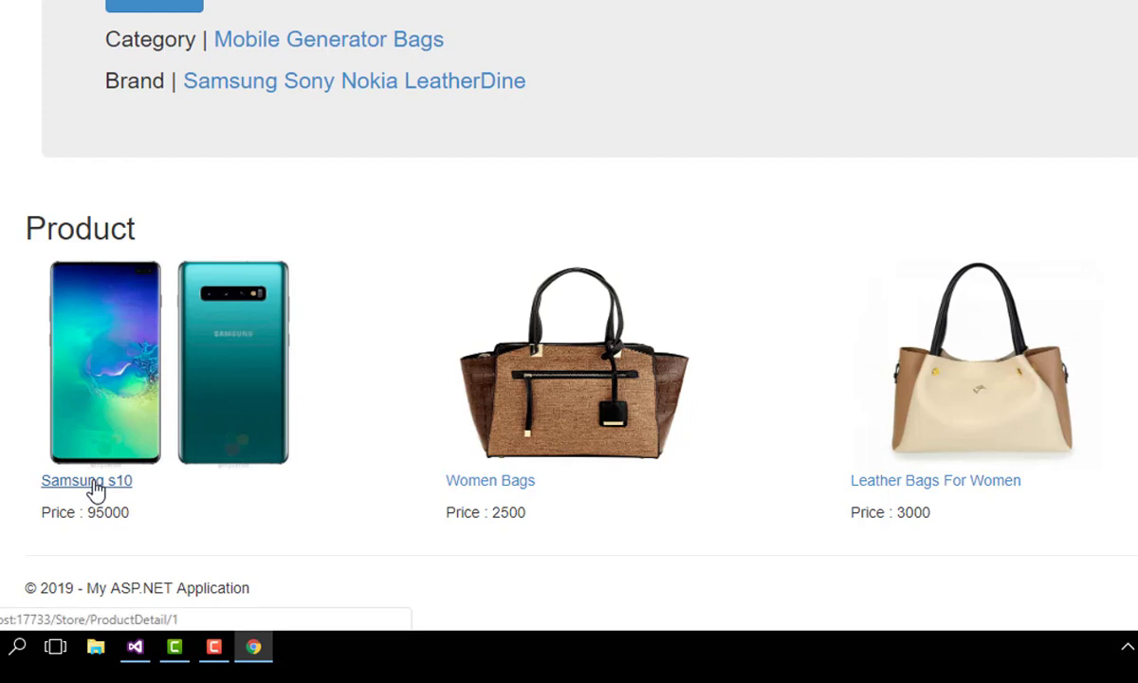
# Step: Add three Samsung s10 phones to the cart from the product details page
pyautogui.click(112, 485)
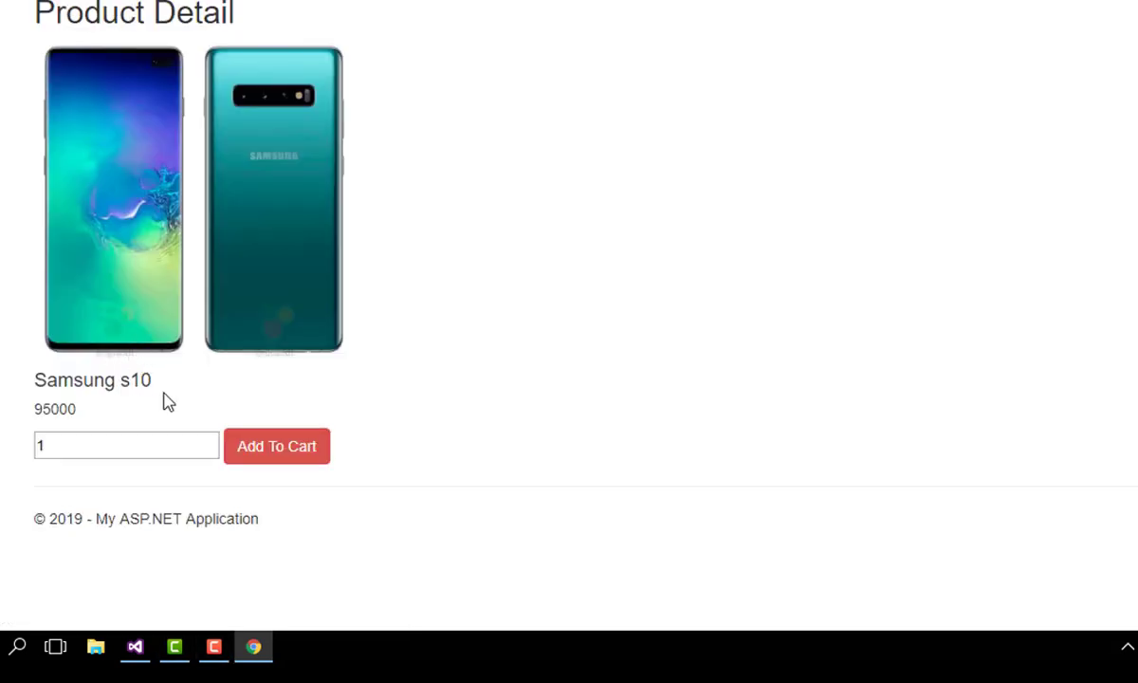
pyautogui.moveTo(162, 398); pyautogui.dragTo(74, 400)
pyautogui.click(70, 445)
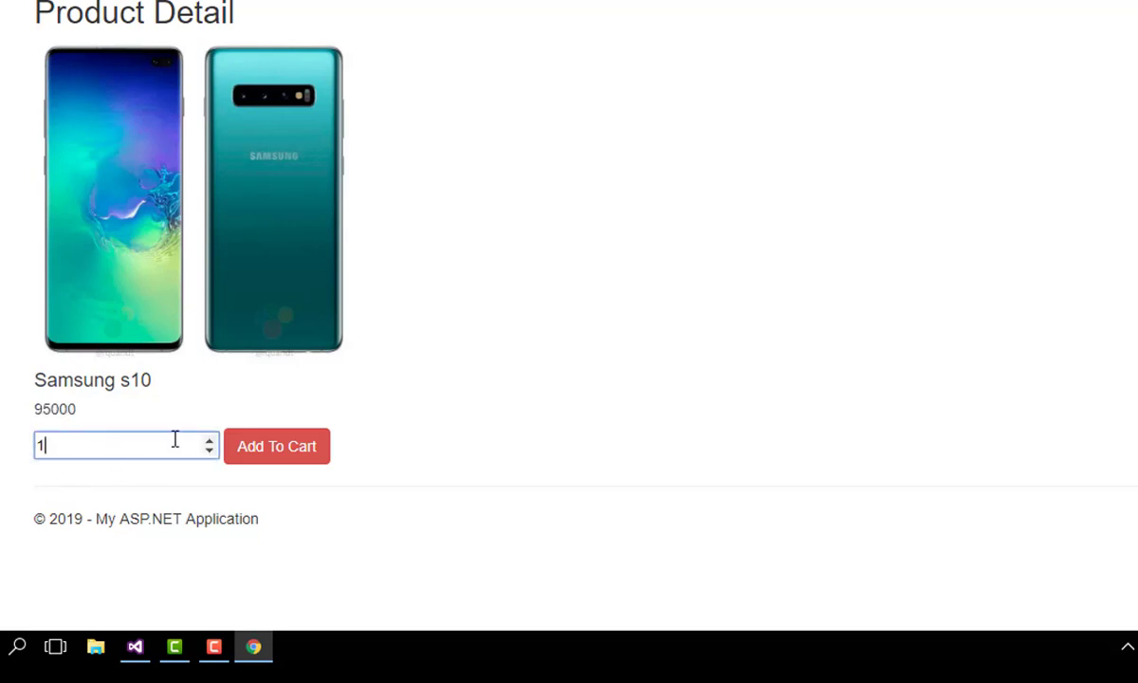
pyautogui.click(280, 398)
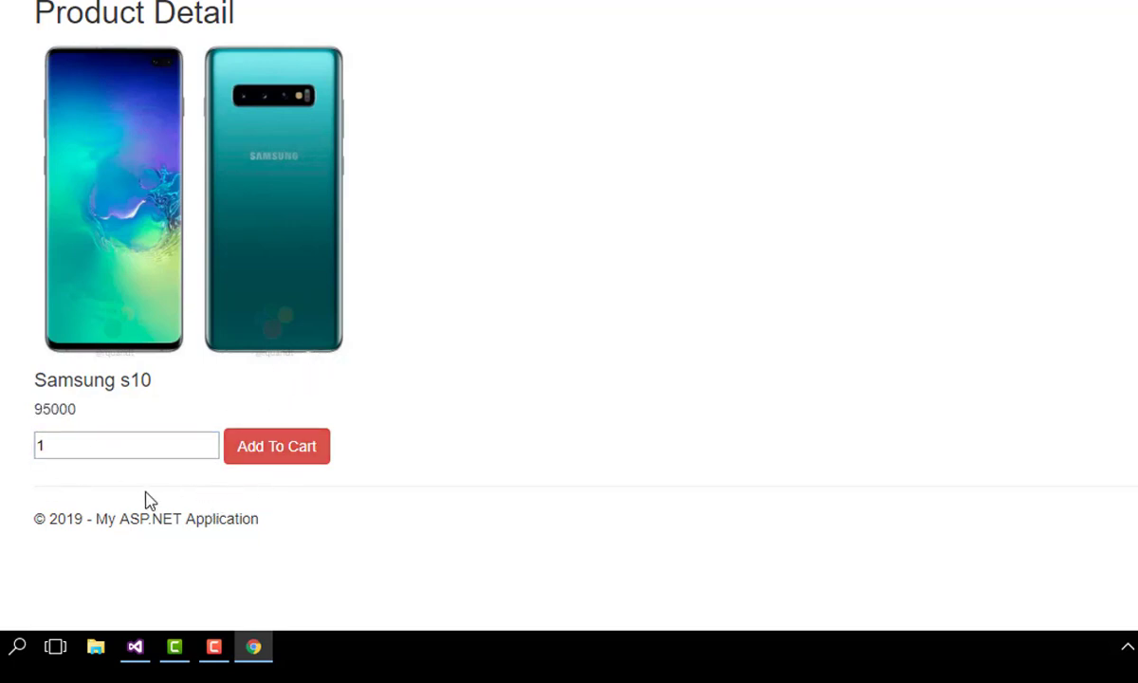
pyautogui.click(210, 441)
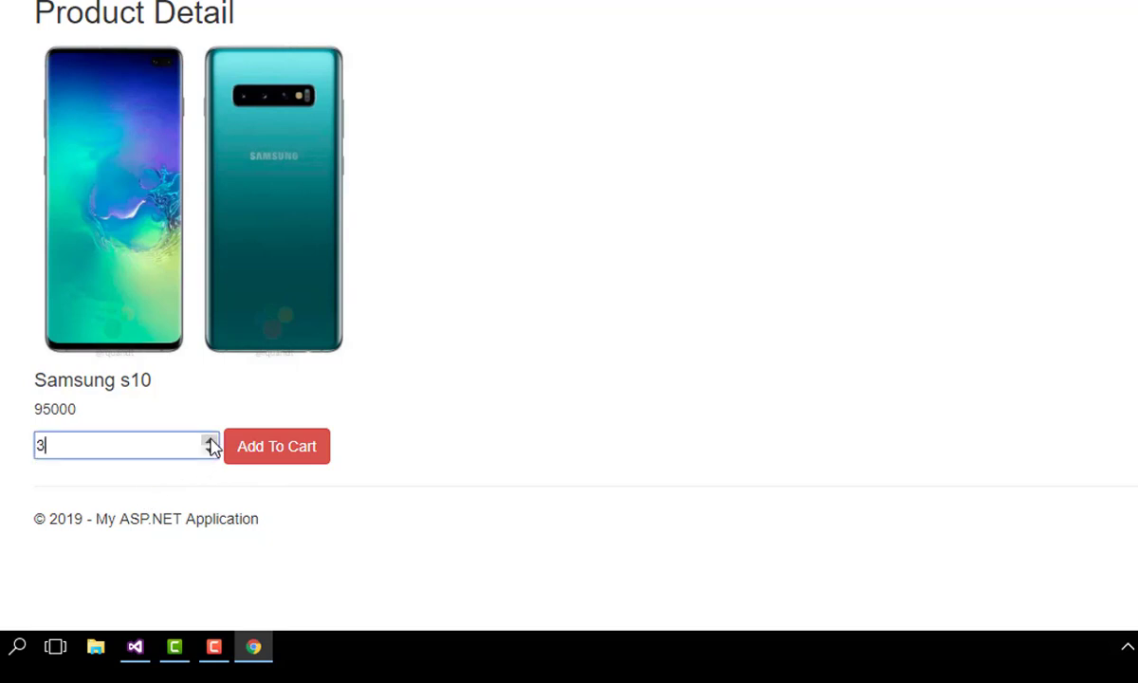
pyautogui.click(272, 446)
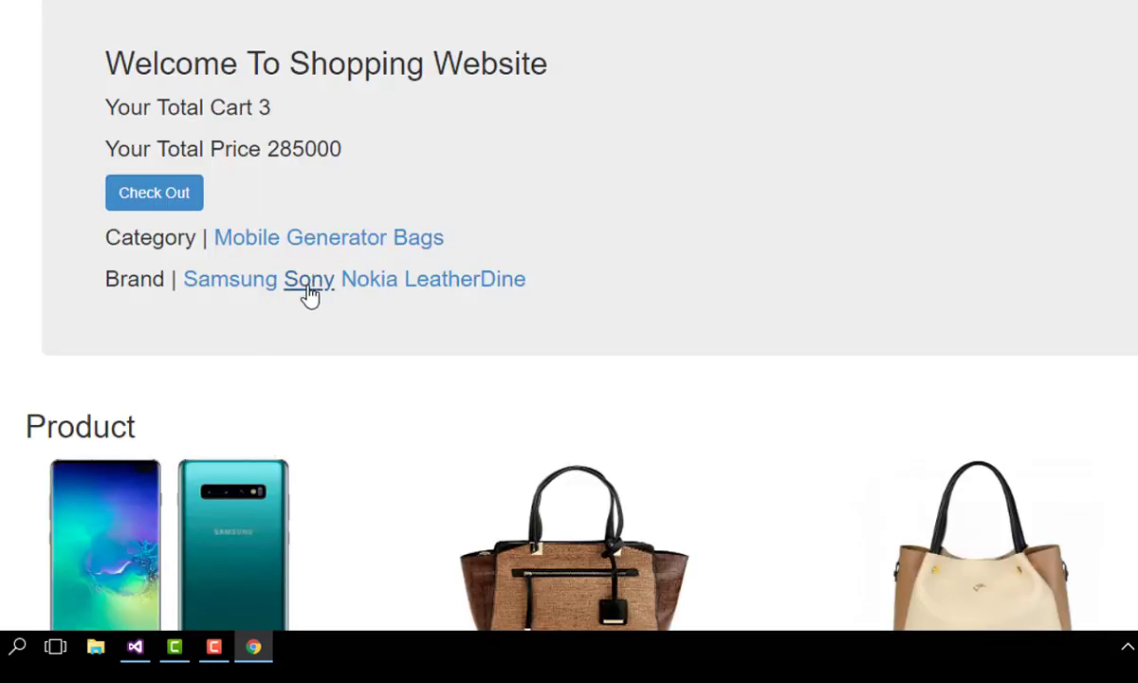
# Step: Confirm the cart shows 3 items and the Samsung s10 row, then return home
pyautogui.moveTo(101, 95); pyautogui.dragTo(330, 115)
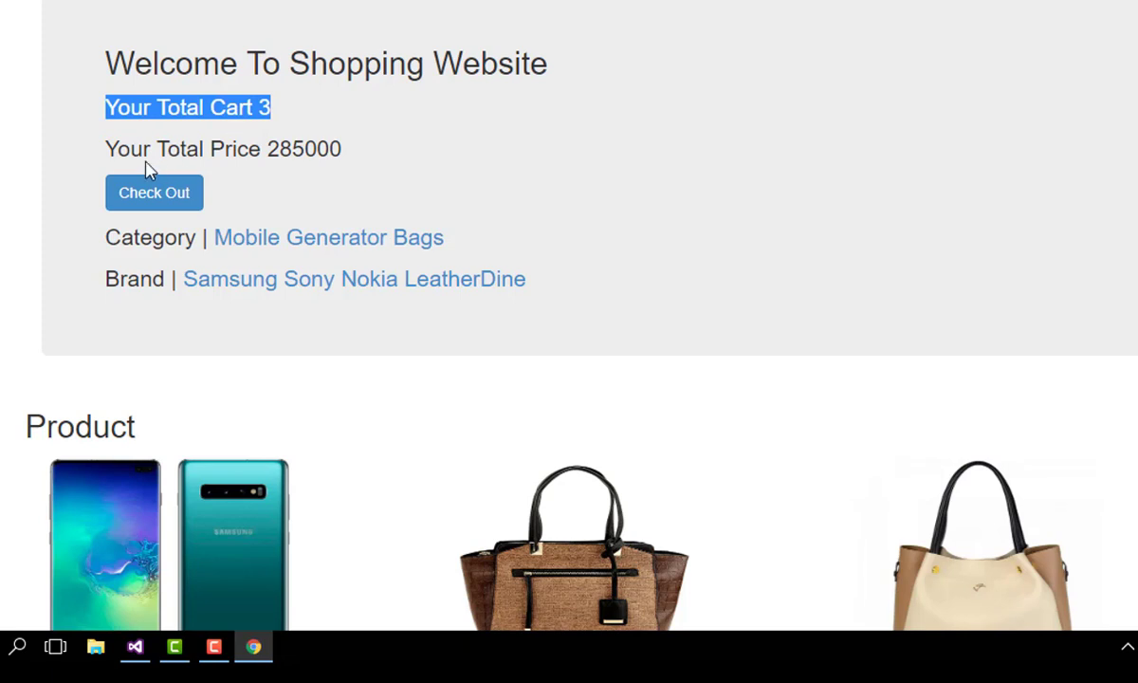
pyautogui.click(254, 150)
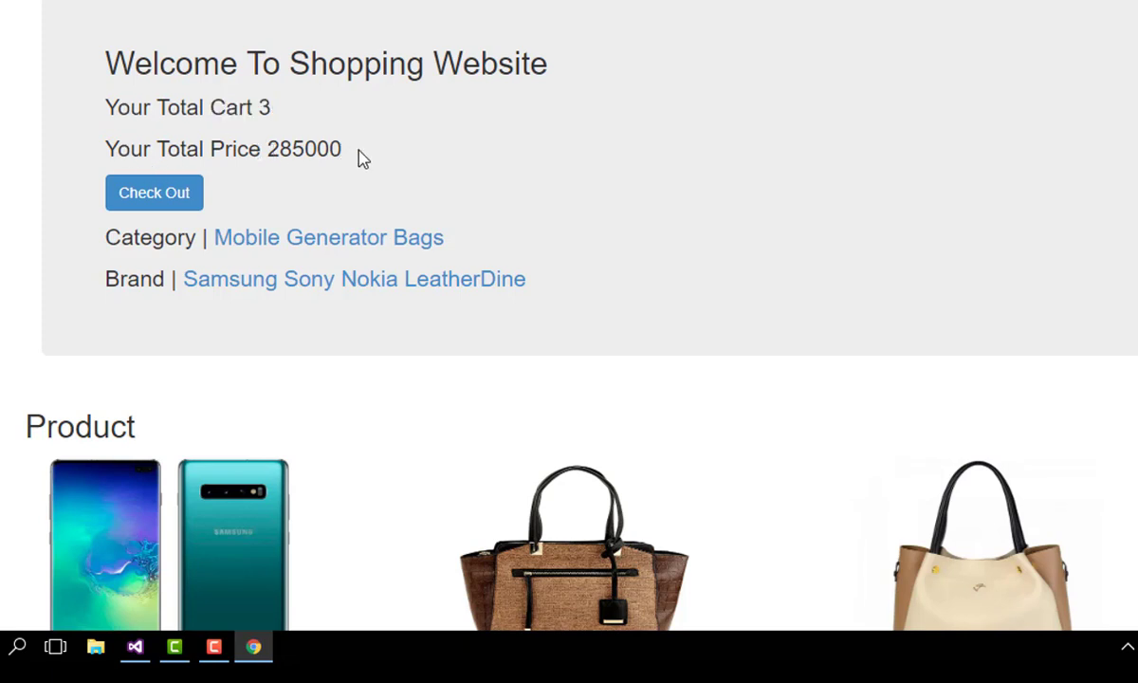
pyautogui.click(192, 197)
pyautogui.moveTo(90, 91); pyautogui.dragTo(982, 80)
pyautogui.click(659, 149)
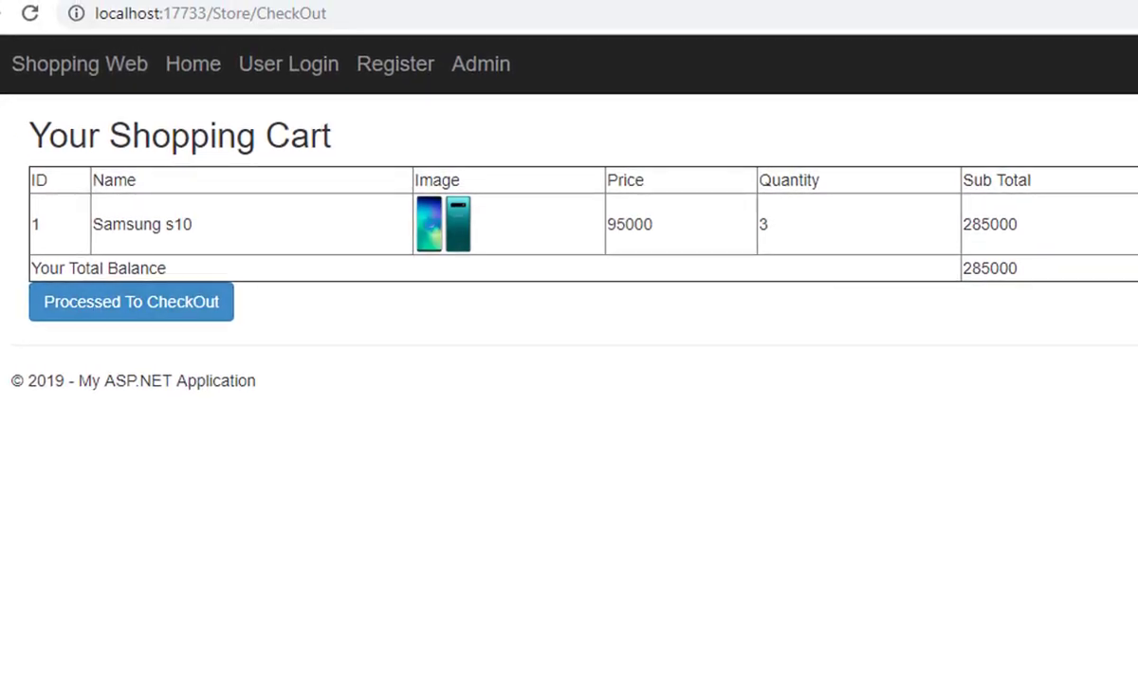
pyautogui.click(77, 285)
# Step: Add five Leather Bags For Women to the cart from the bag's details page
pyautogui.scroll(-1, 152, 446)
pyautogui.scroll(-2, 197, 467)
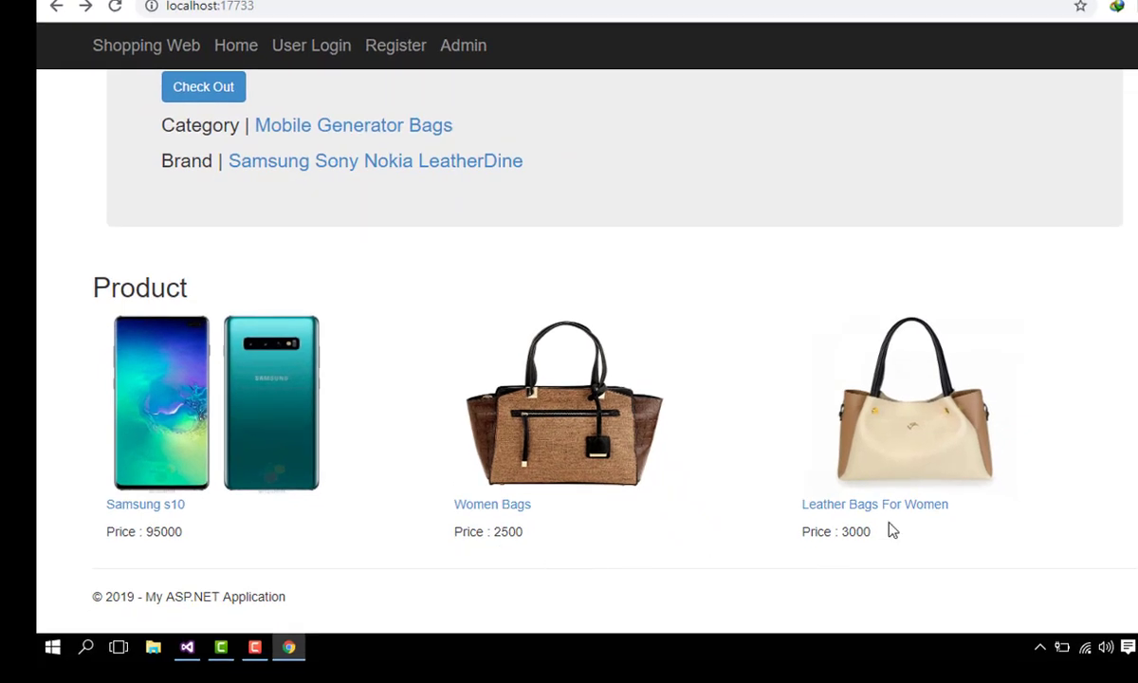
pyautogui.click(877, 506)
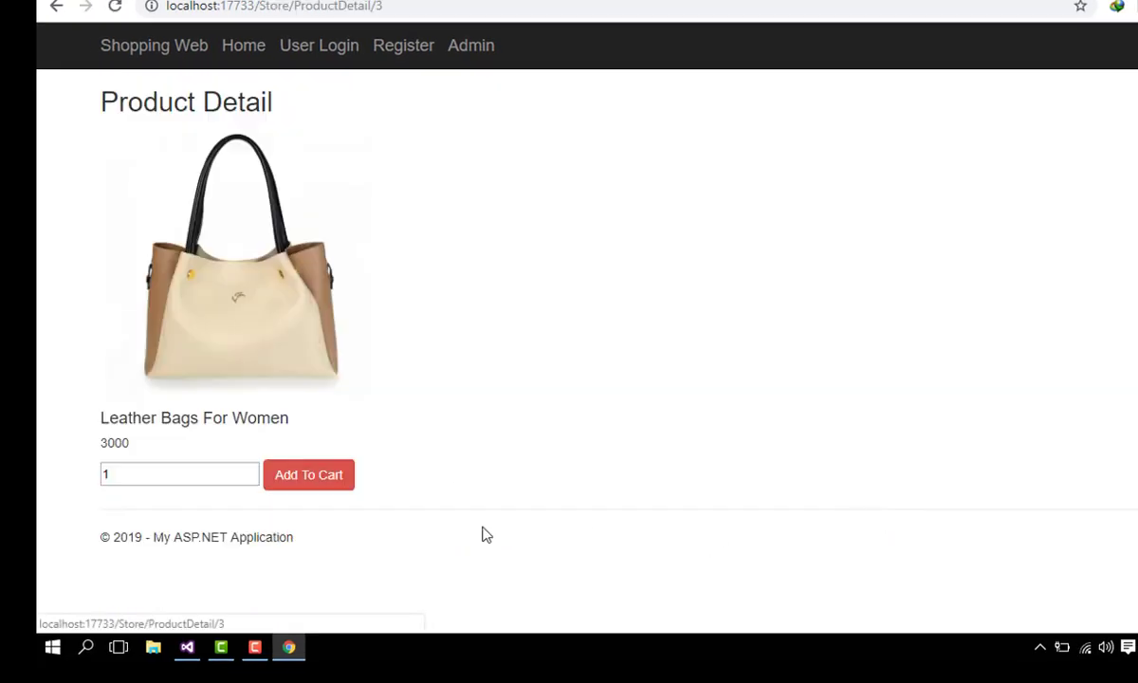
pyautogui.moveTo(99, 418); pyautogui.dragTo(280, 435)
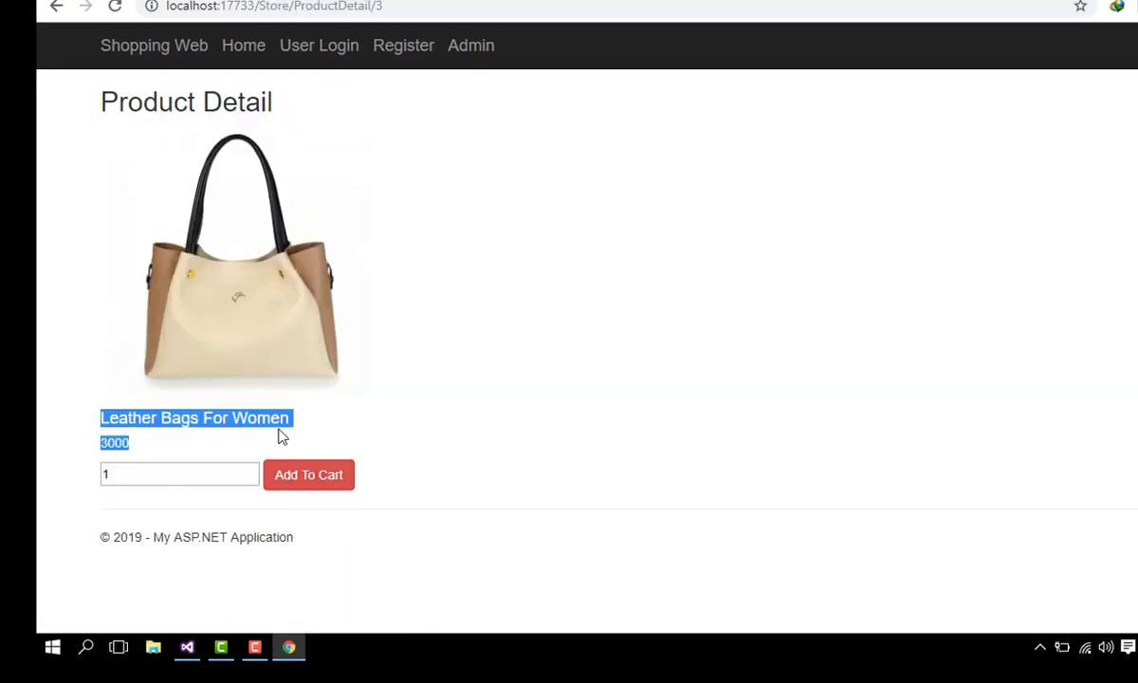
pyautogui.click(107, 442)
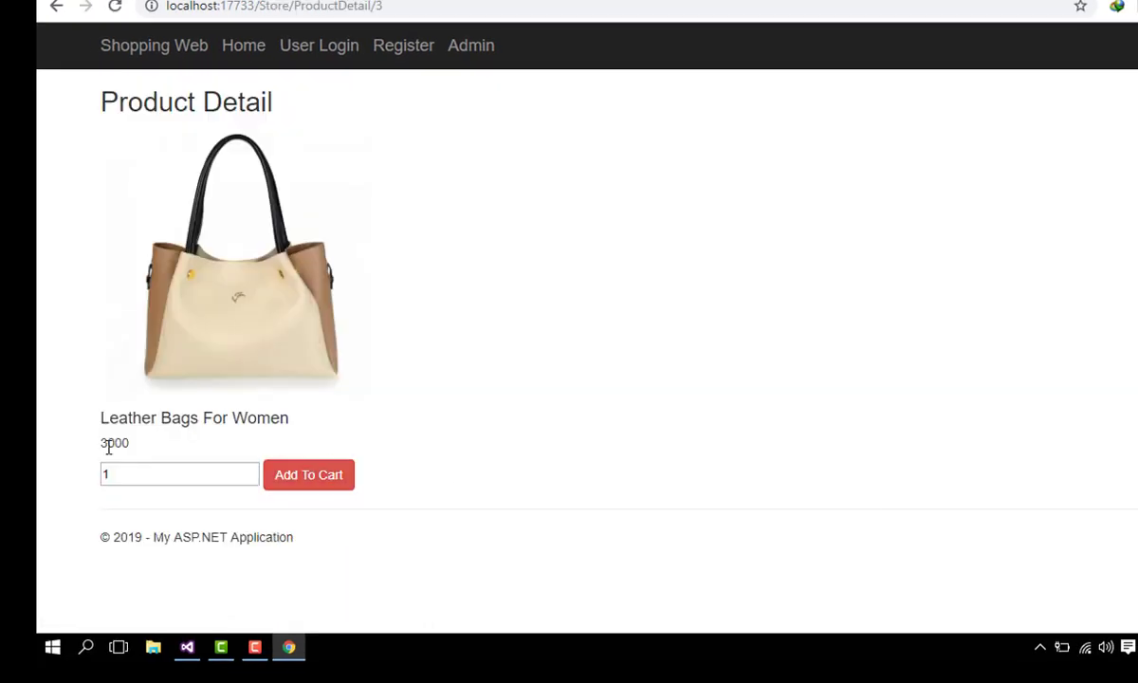
pyautogui.click(251, 469)
pyautogui.click(251, 469)
pyautogui.click(251, 469)
pyautogui.click(310, 483)
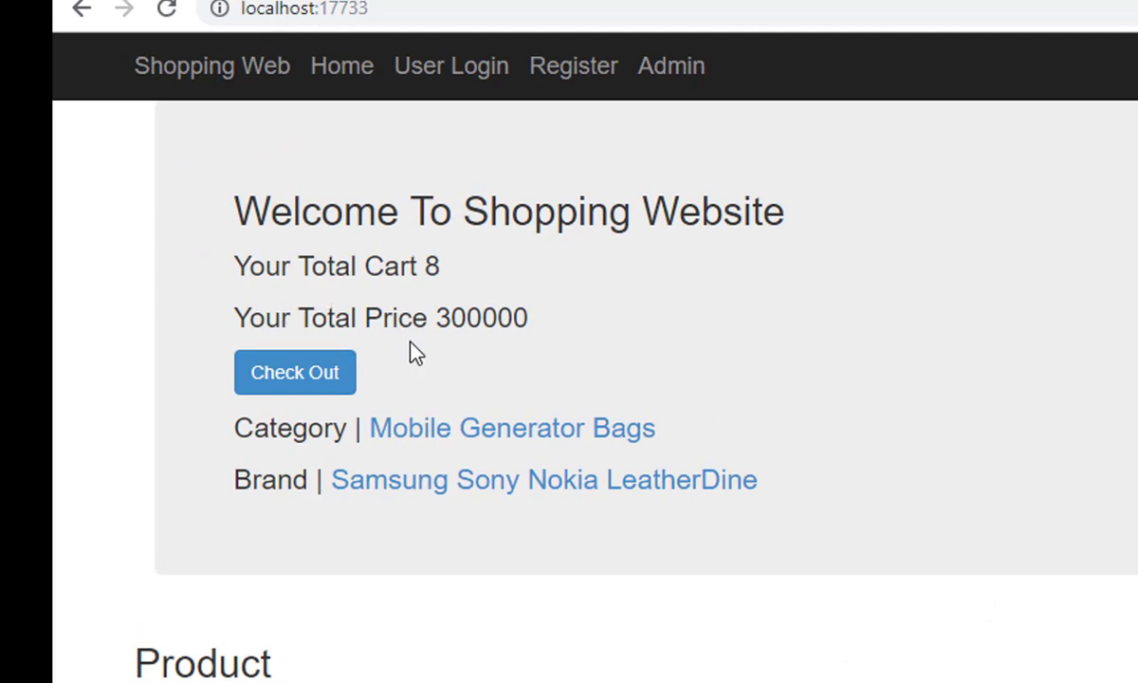
# Step: Review both cart rows totalling 300000 and start proceeding to checkout
pyautogui.click(348, 372)
pyautogui.moveTo(210, 245); pyautogui.dragTo(870, 284)
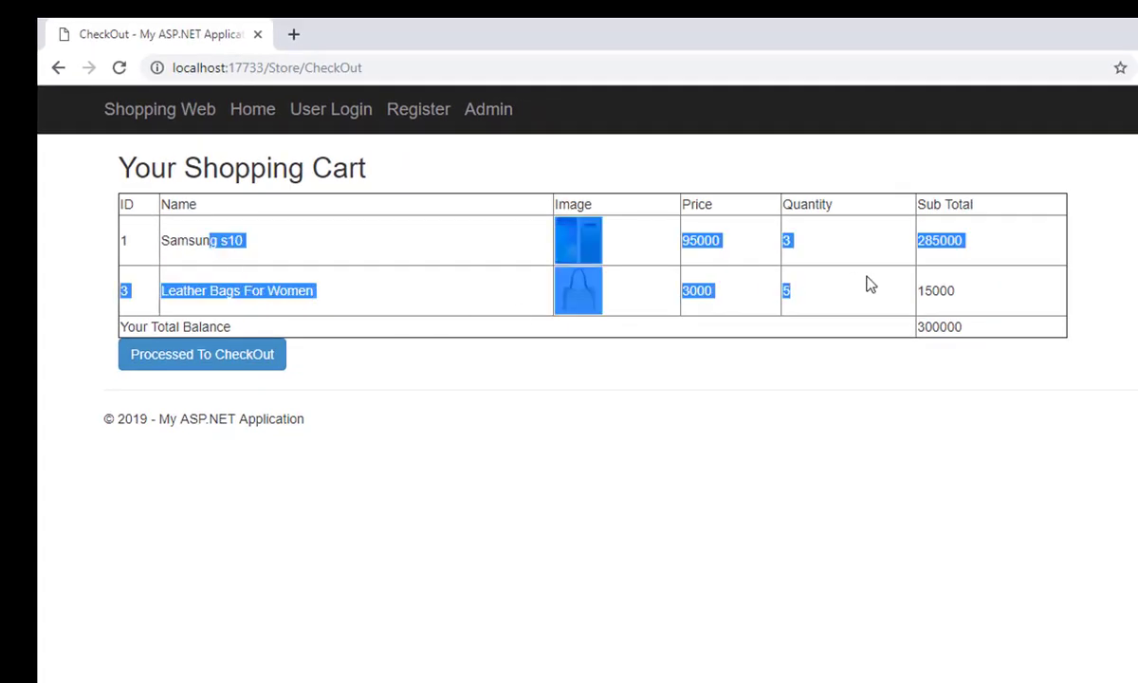
pyautogui.click(871, 285)
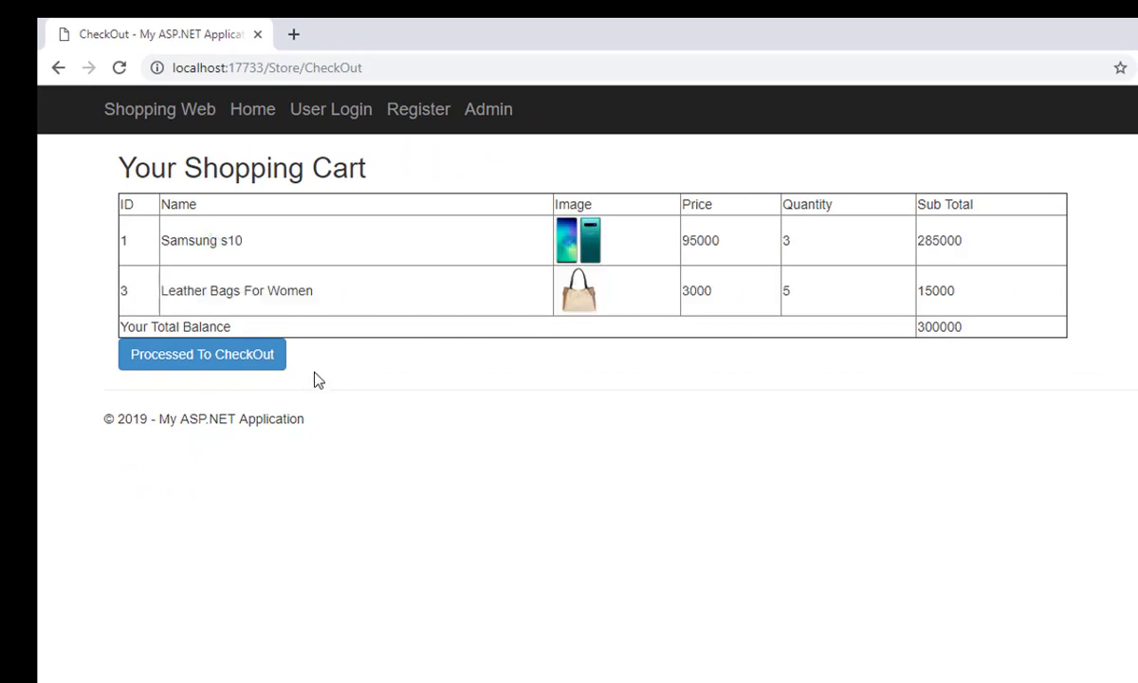
pyautogui.click(233, 361)
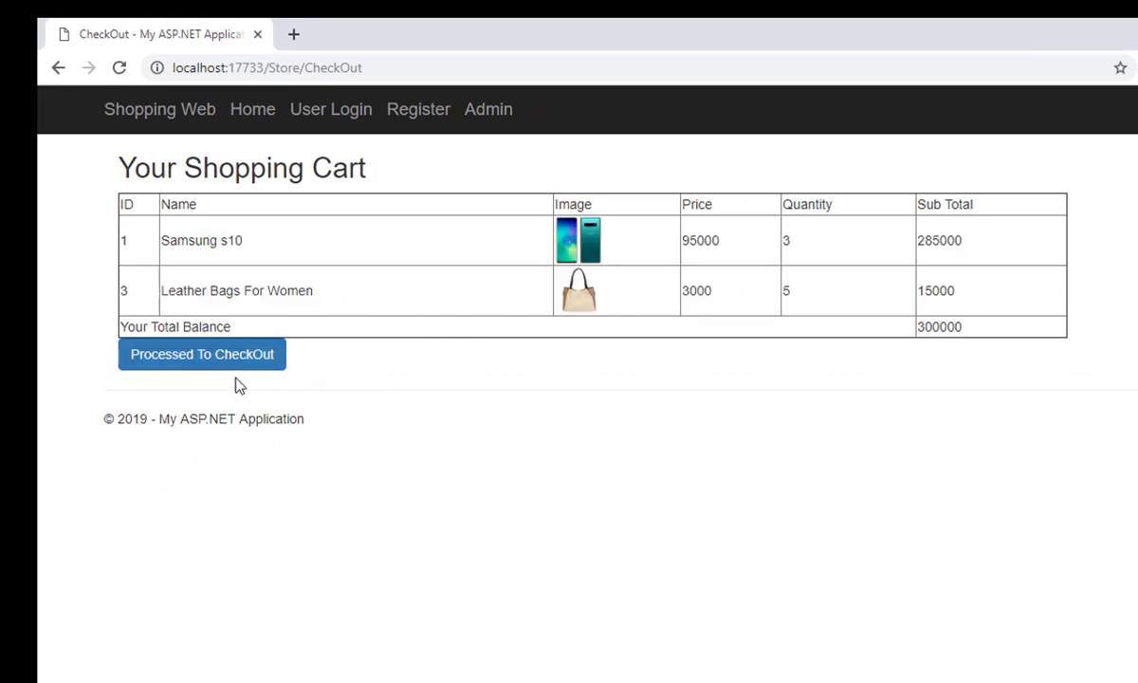
# Step: Proceed to checkout, reaching the customer login page
pyautogui.click(239, 362)
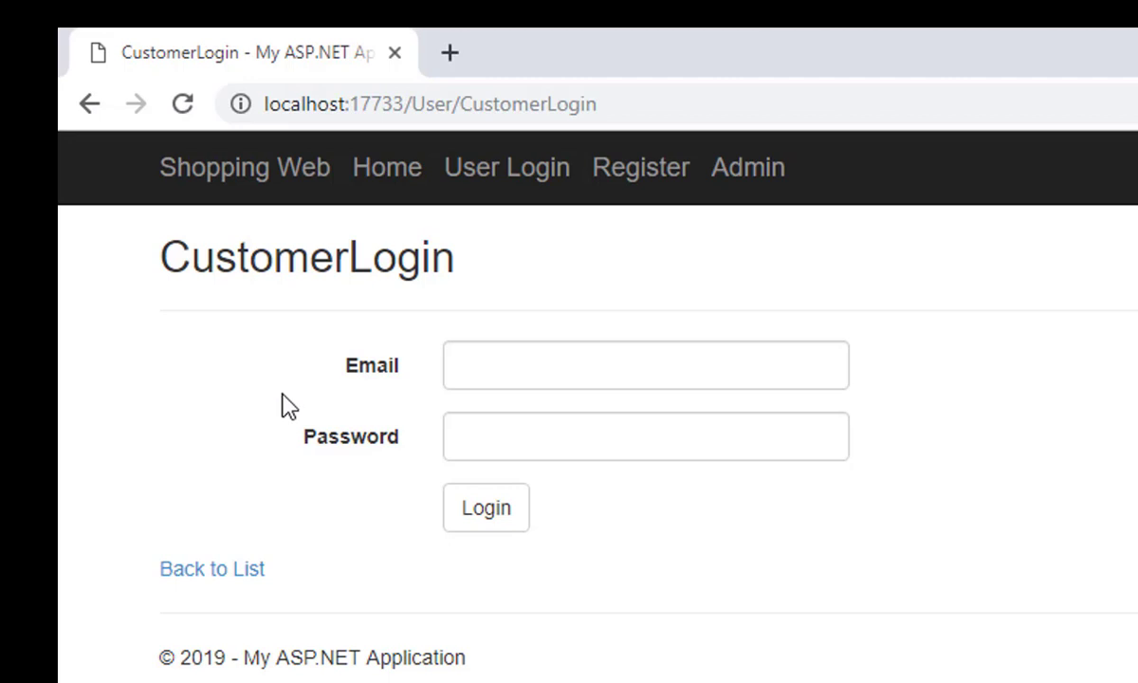
pyautogui.click(584, 371)
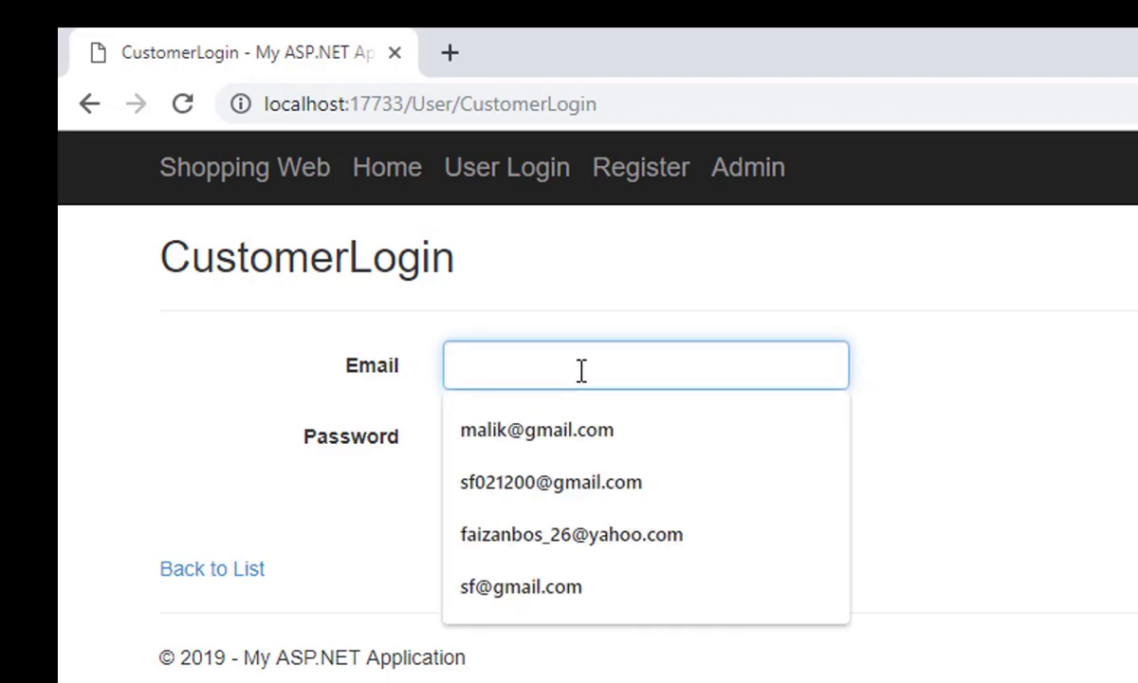
pyautogui.click(667, 322)
pyautogui.click(539, 374)
pyautogui.click(435, 313)
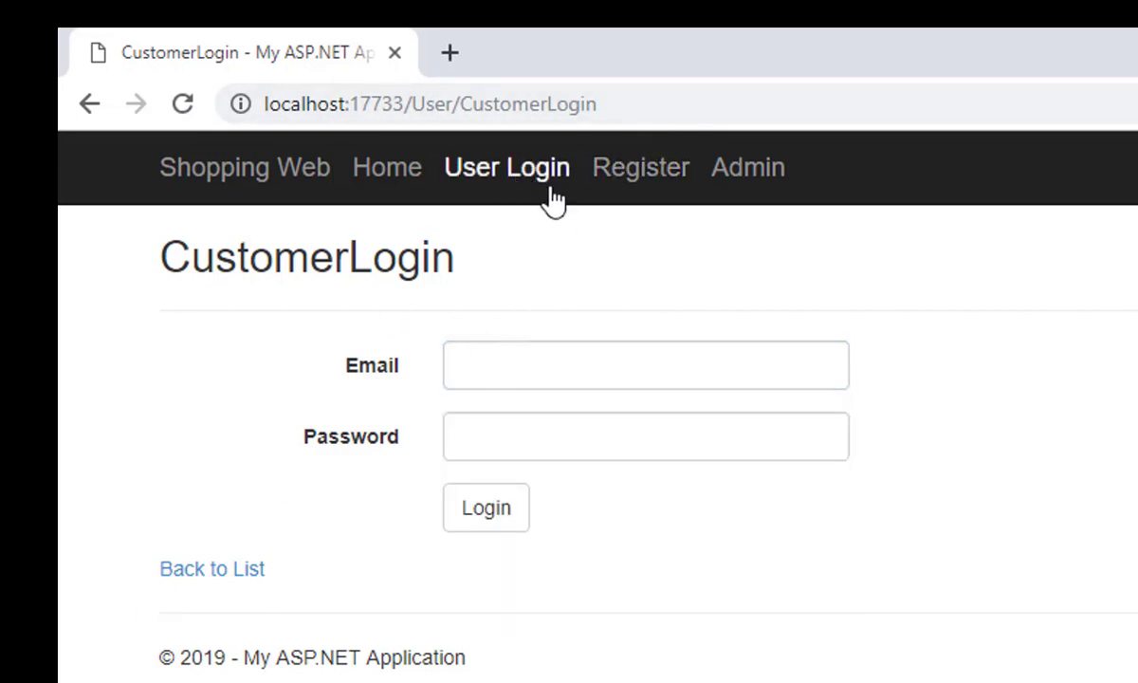
# Step: Register a new account with the customer's full name, e-mail address and a password
pyautogui.click(618, 175)
pyautogui.click(527, 403)
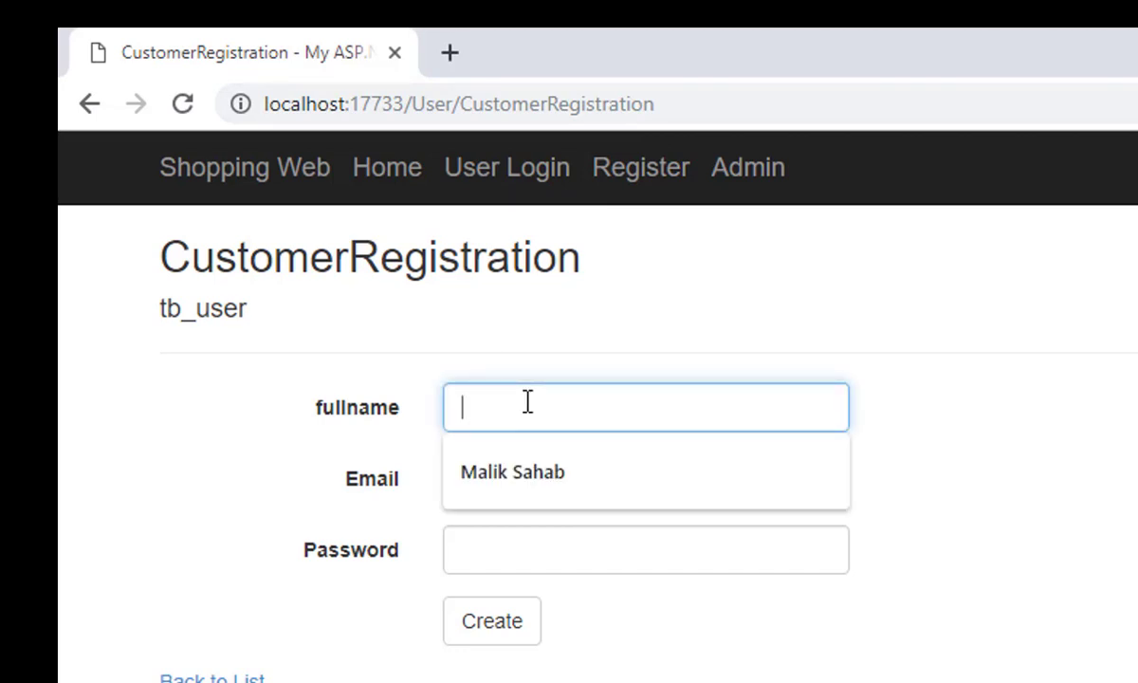
pyautogui.press('Tab')
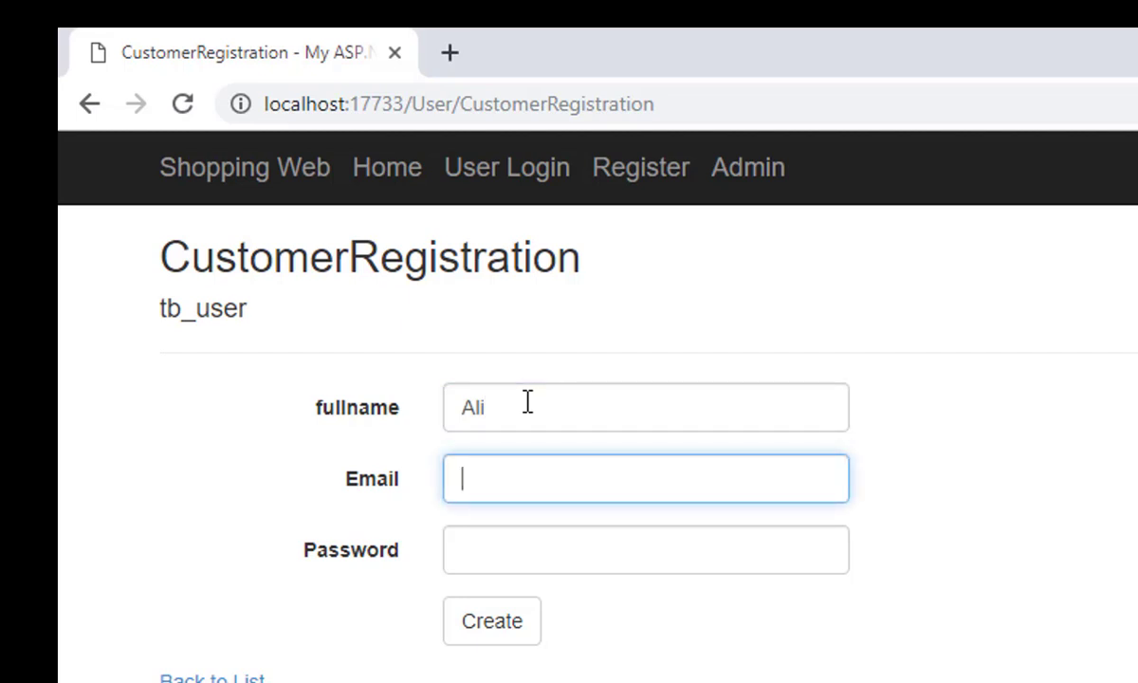
pyautogui.click(527, 403)
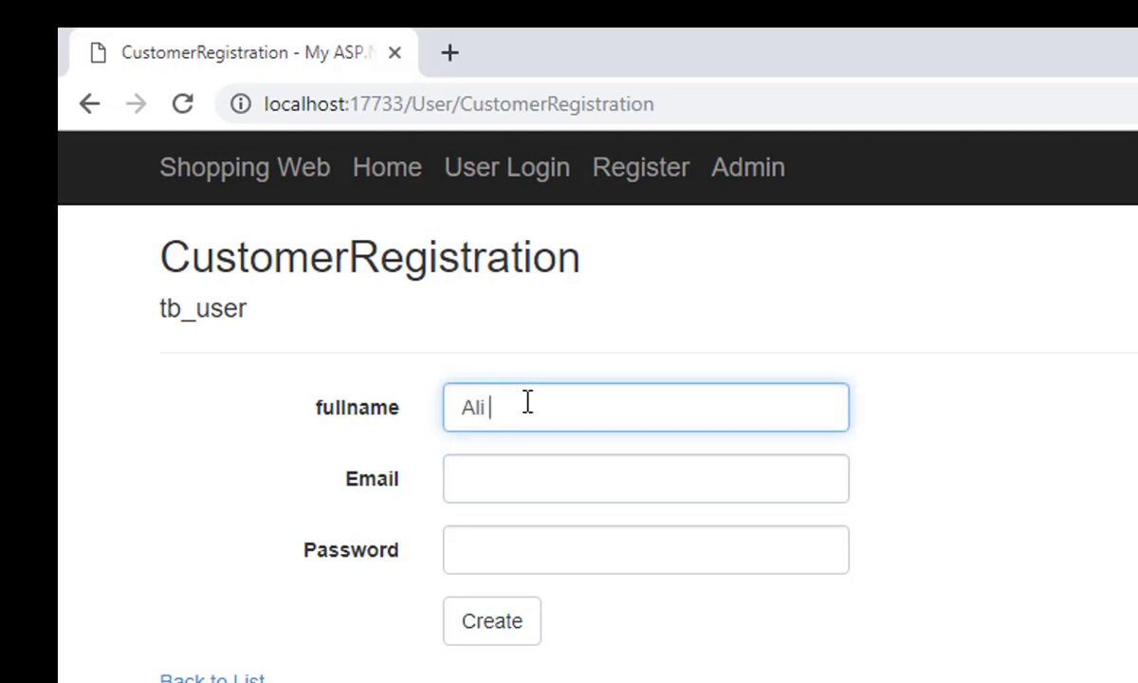
pyautogui.press('Tab')
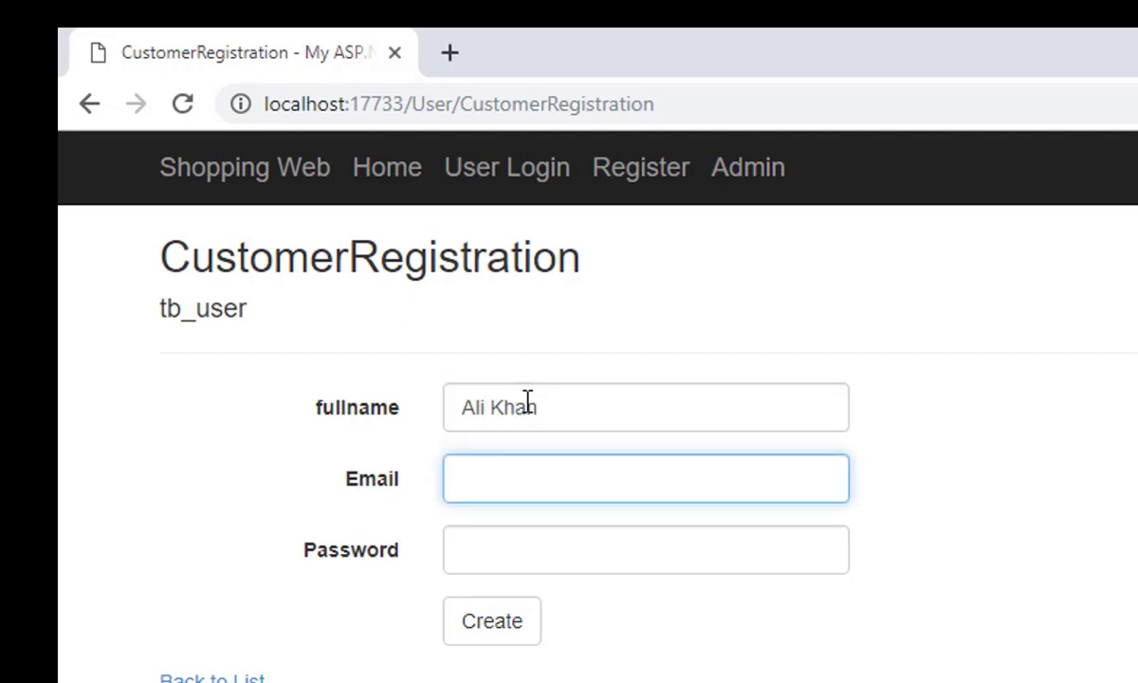
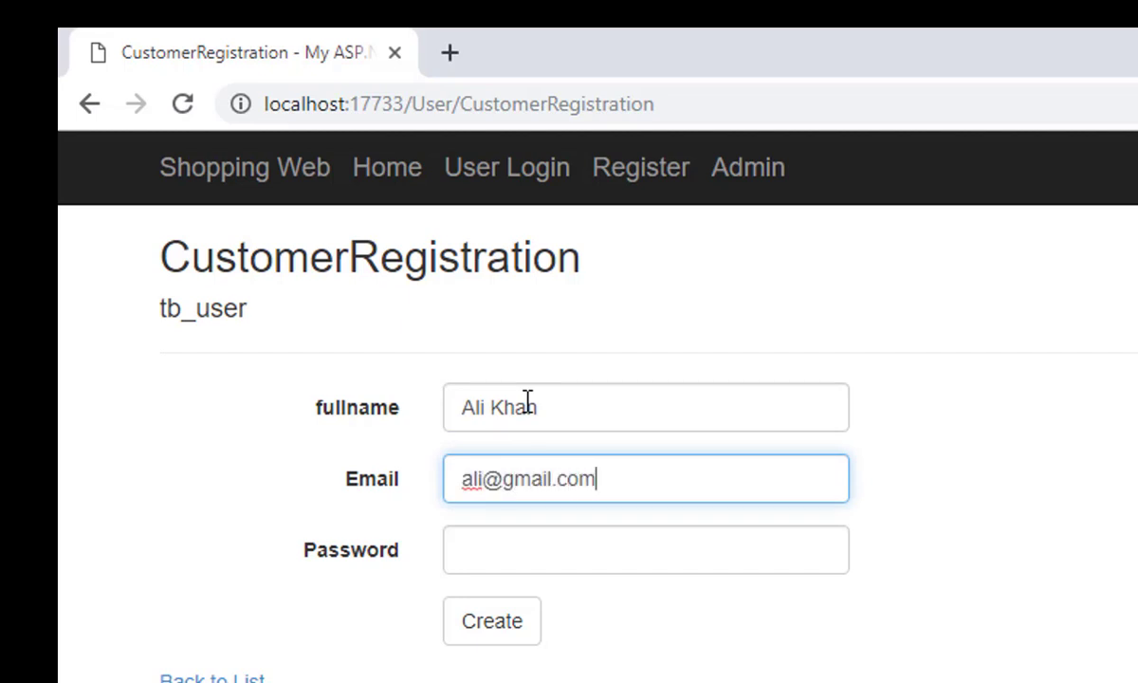
pyautogui.press('Tab')
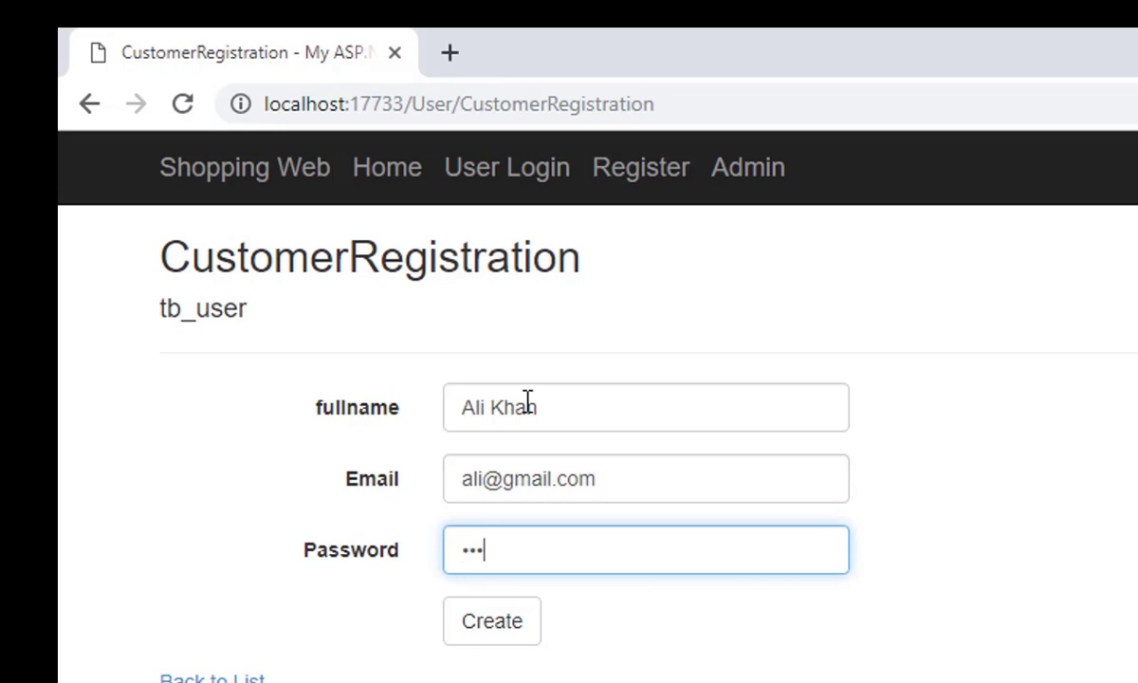
pyautogui.click(524, 624)
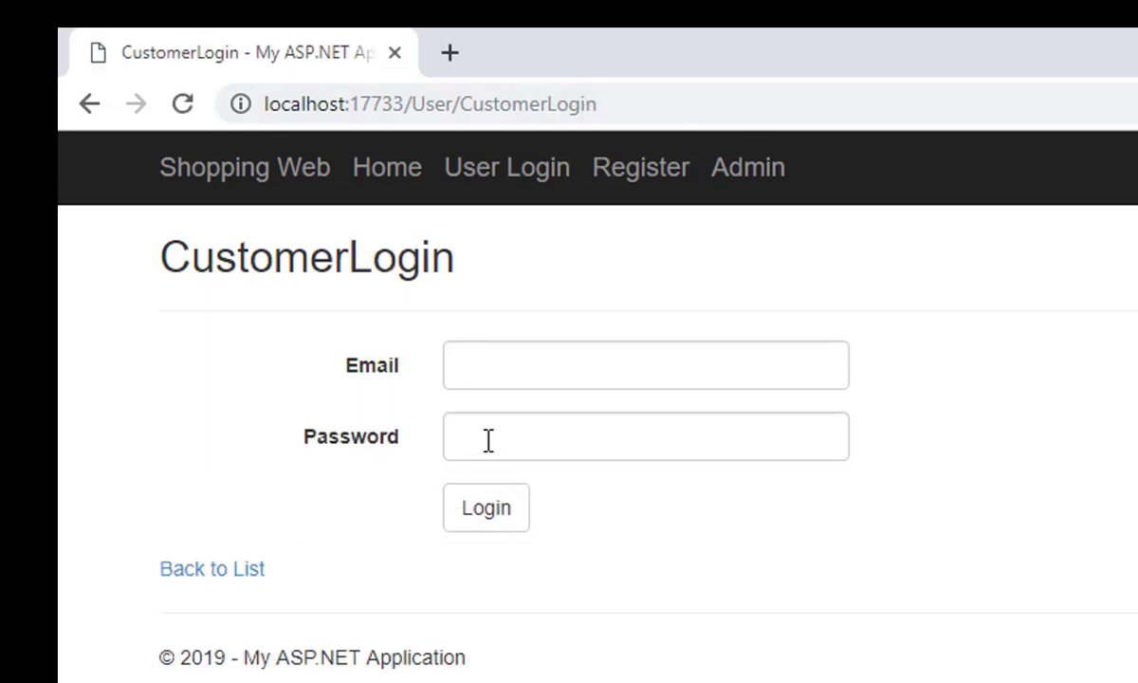
# Step: Log in with the new customer's e-mail address and password
pyautogui.click(472, 366)
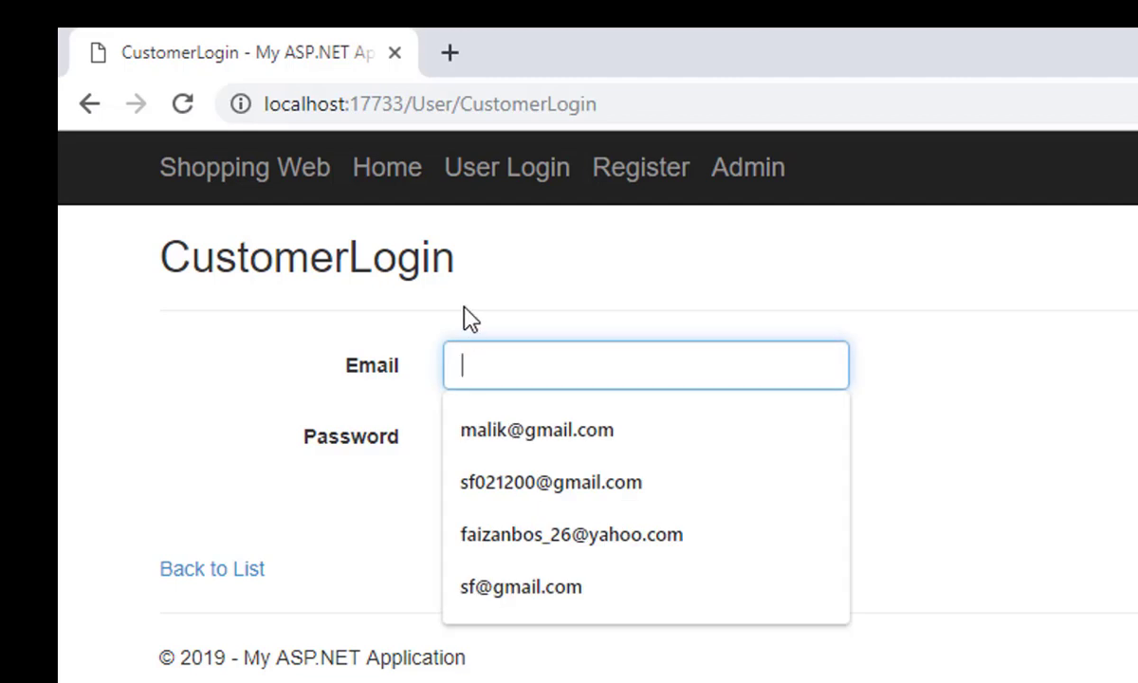
pyautogui.click(531, 256)
pyautogui.click(549, 366)
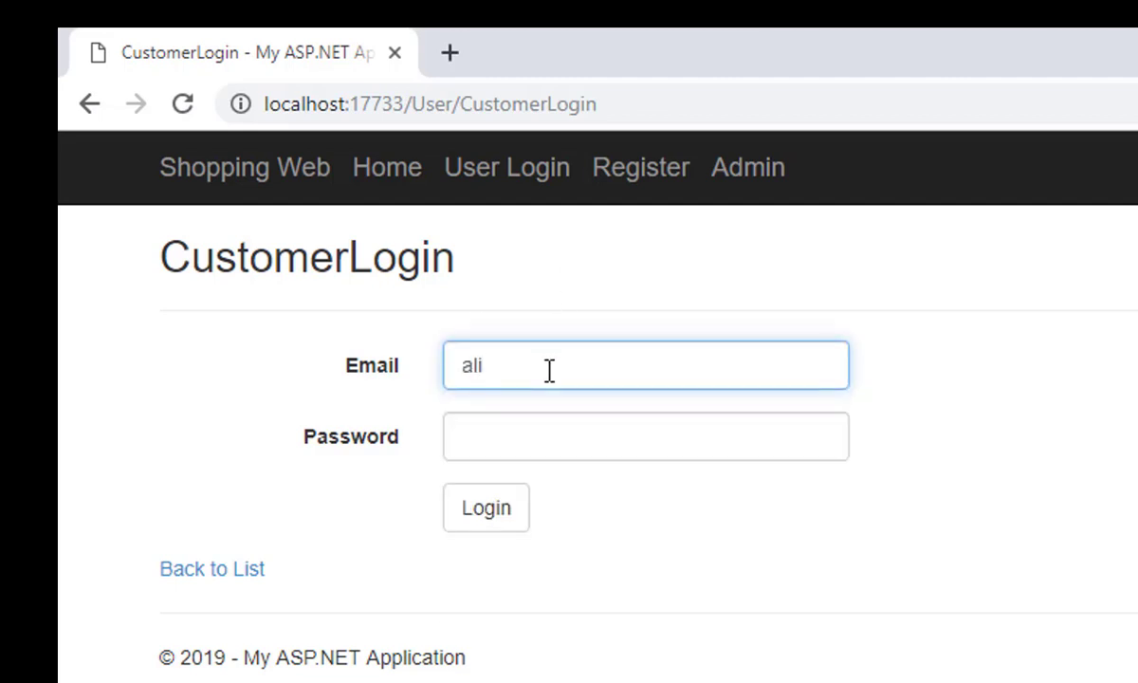
pyautogui.press('Tab')
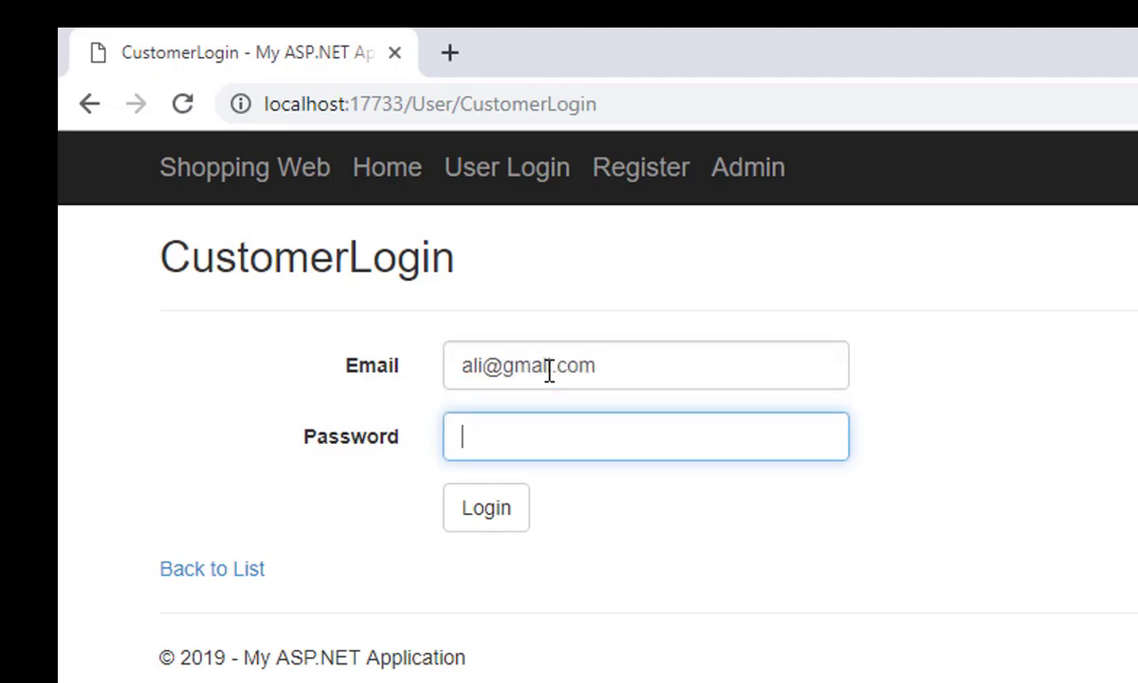
pyautogui.click(492, 510)
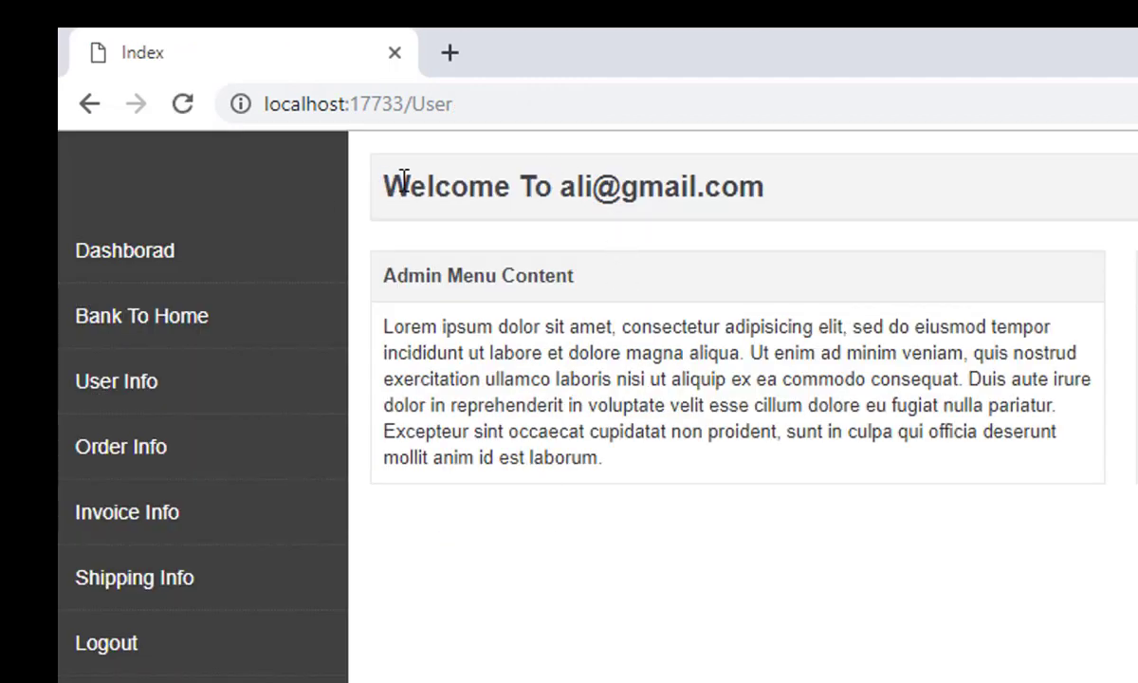
pyautogui.moveTo(383, 185); pyautogui.dragTo(596, 176)
pyautogui.click(664, 182)
# Step: Review the customer ID and email on the User Info page
pyautogui.click(137, 383)
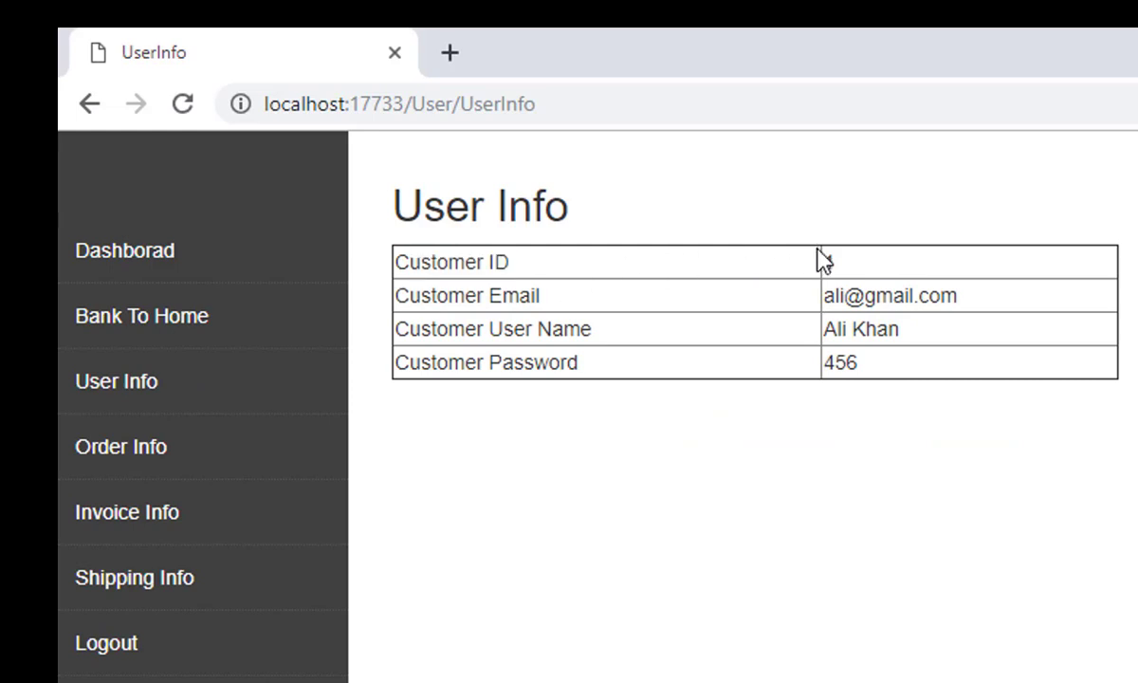
pyautogui.doubleClick(793, 271)
pyautogui.moveTo(420, 295); pyautogui.dragTo(588, 304)
pyautogui.click(588, 304)
pyautogui.moveTo(386, 356); pyautogui.dragTo(648, 360)
pyautogui.click(649, 360)
# Step: View the Order Info, Invoice Info and Shipping Info pages, then return to the storefront
pyautogui.click(161, 462)
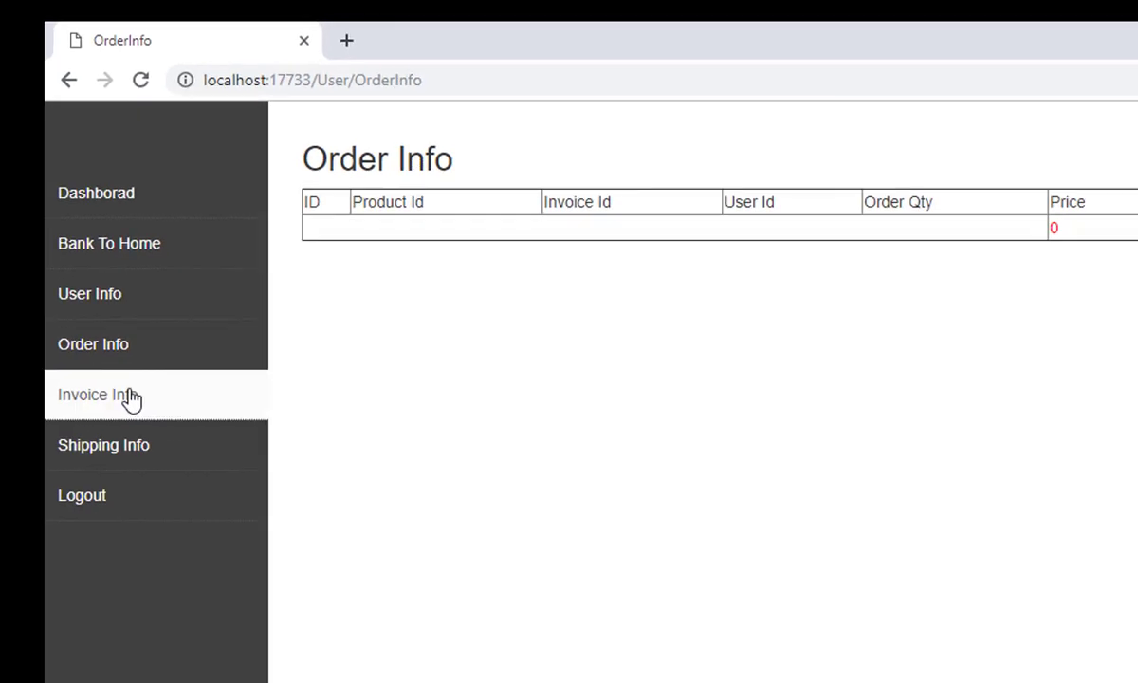
pyautogui.click(129, 397)
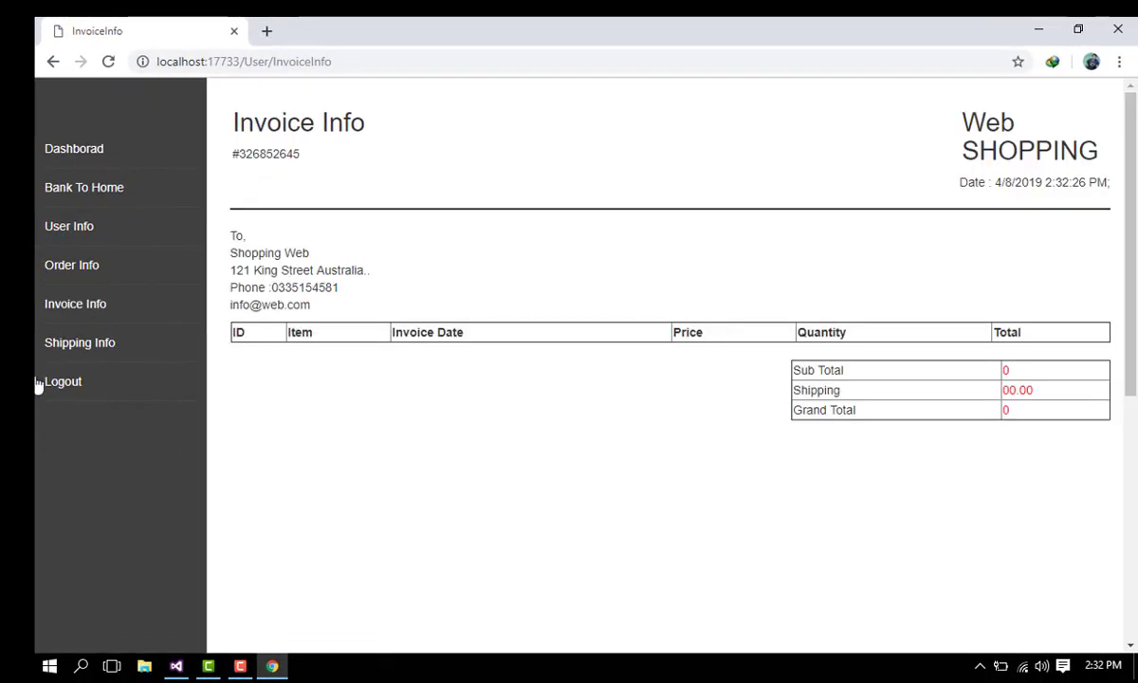
pyautogui.click(77, 347)
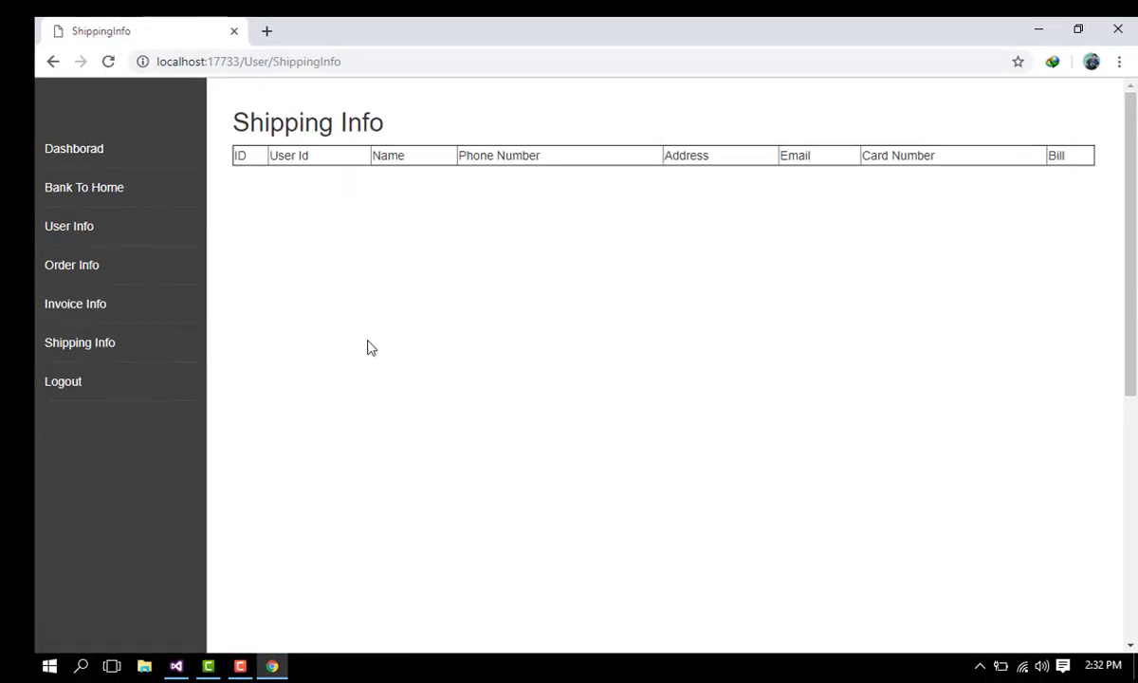
pyautogui.click(66, 195)
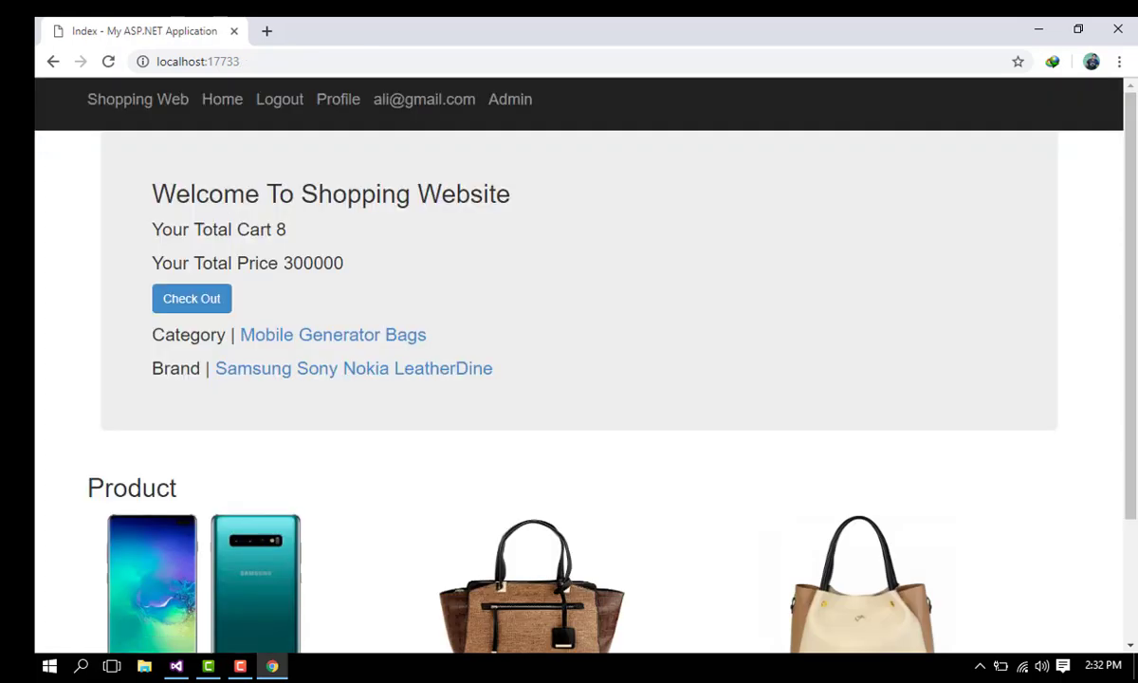
# Step: Open the billing form from the cart and enter the customer's name and phone number
pyautogui.click(178, 301)
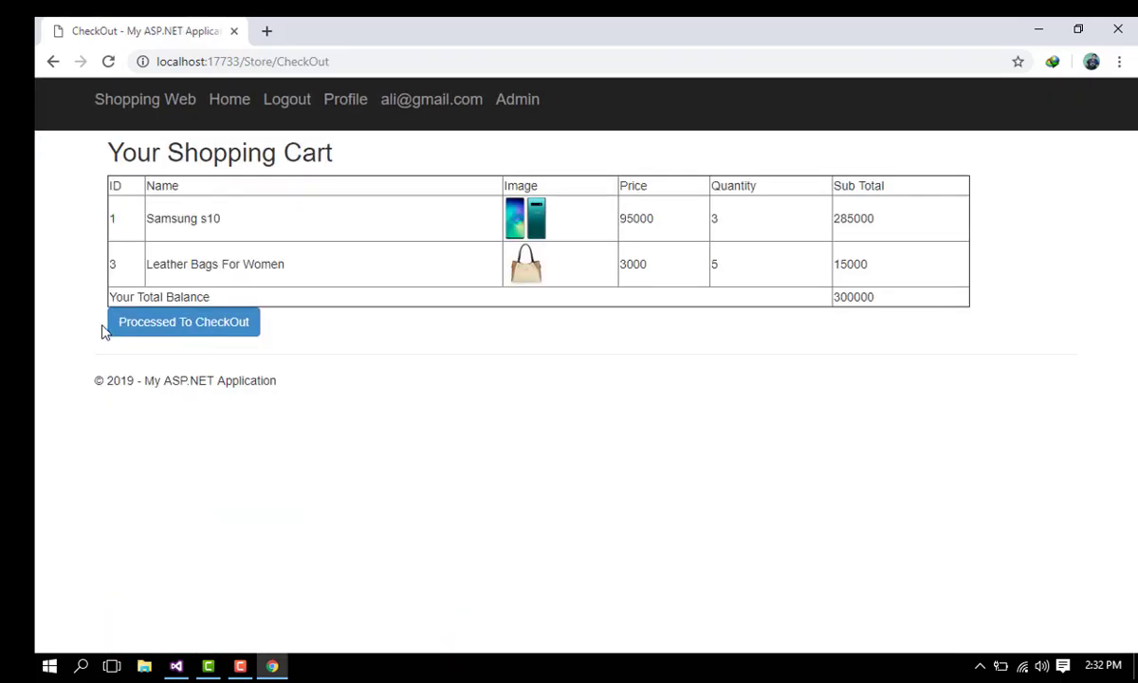
pyautogui.click(156, 327)
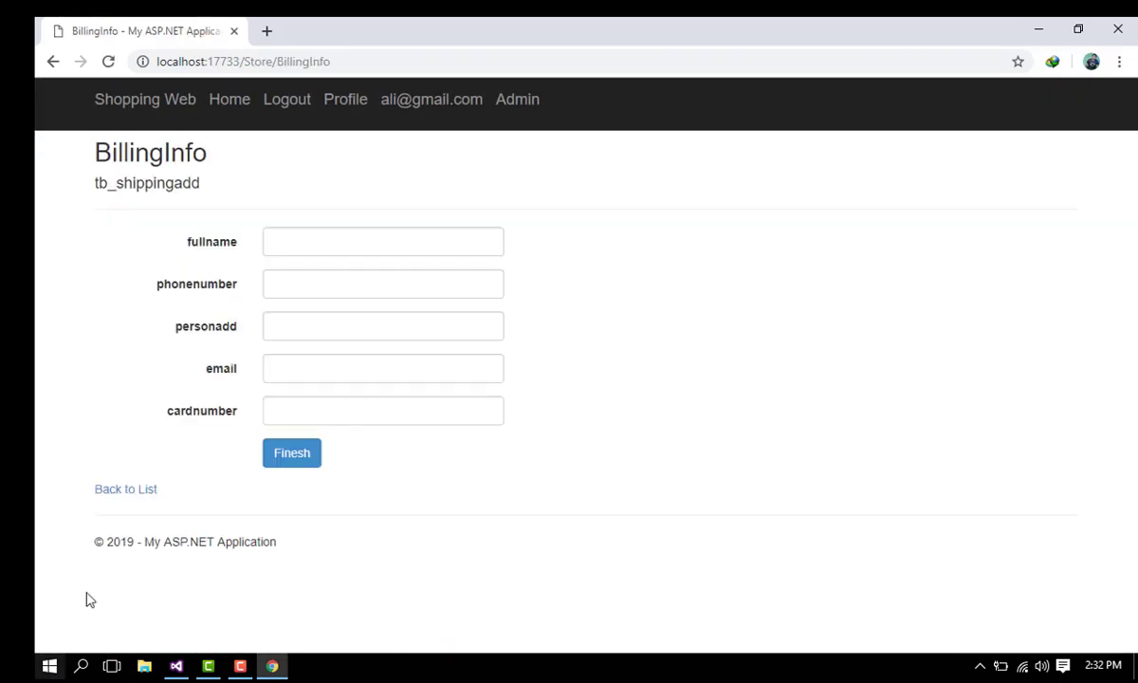
pyautogui.click(289, 235)
pyautogui.click(332, 231)
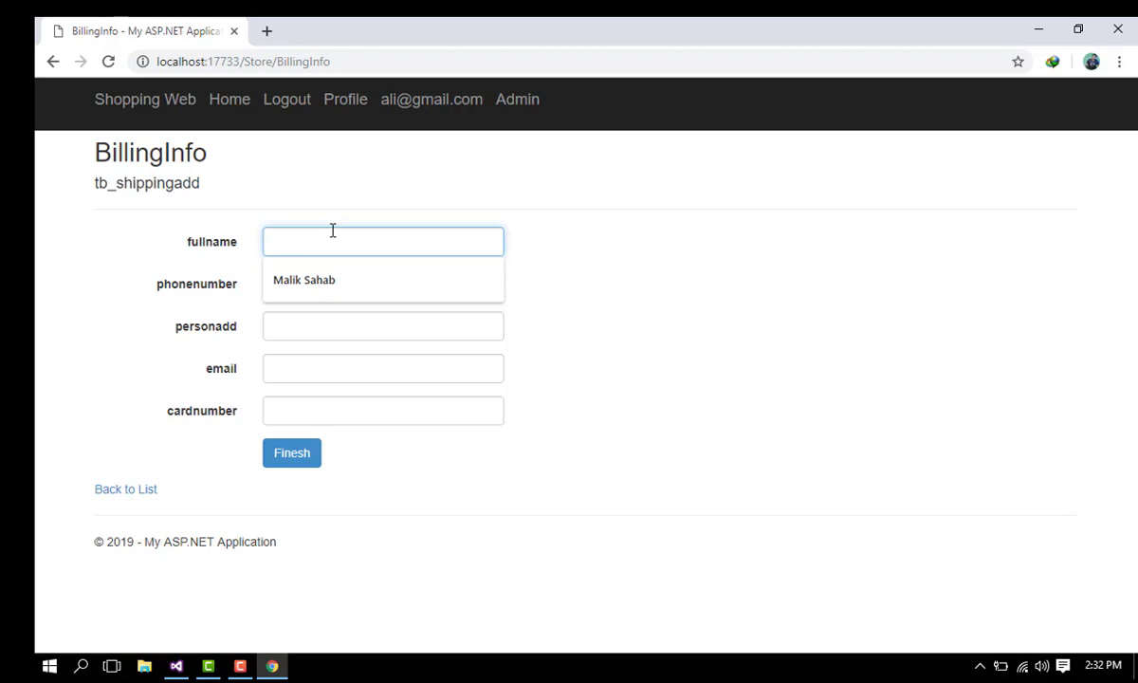
pyautogui.write('Ali')
pyautogui.press('Tab')
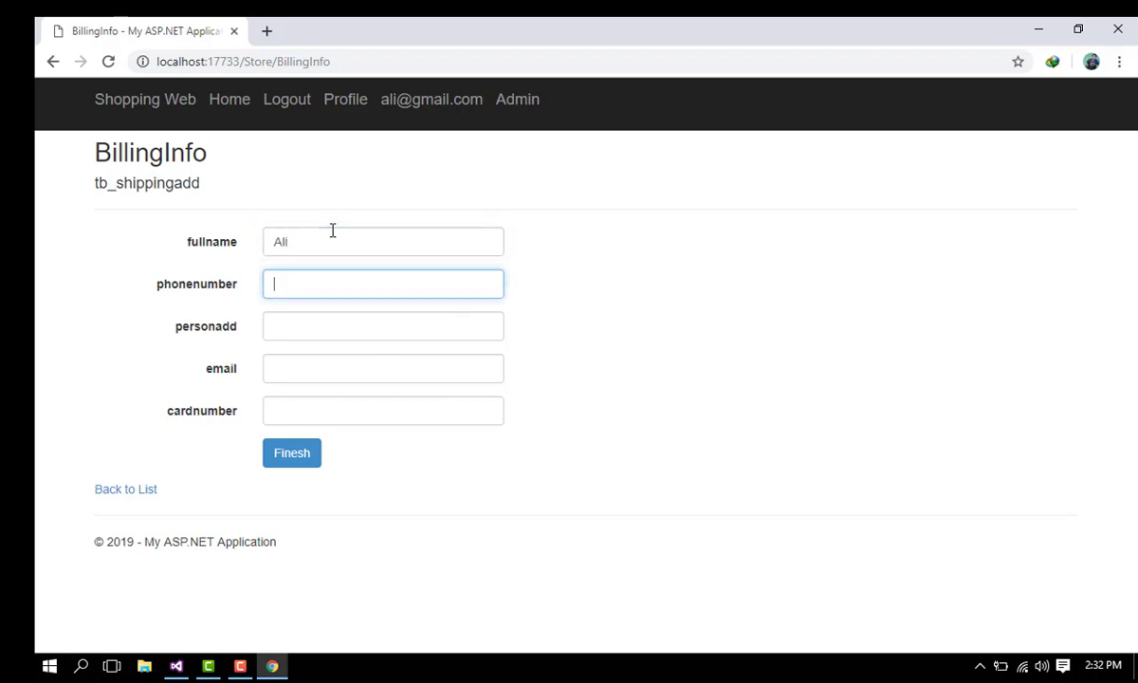
pyautogui.press('Tab')
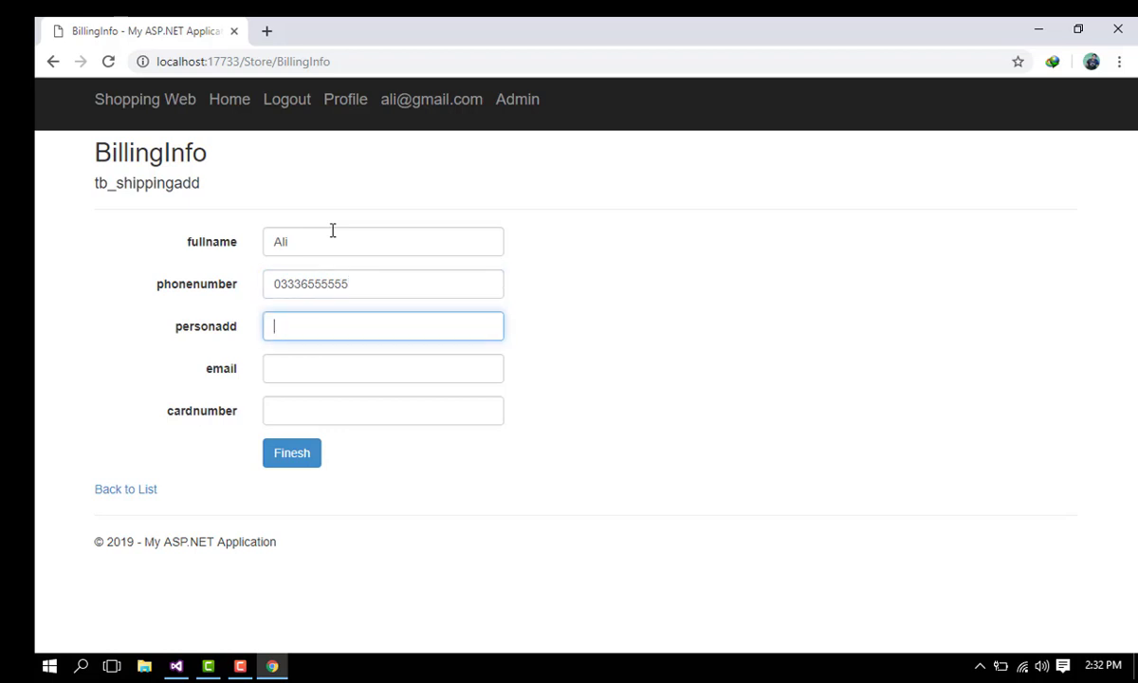
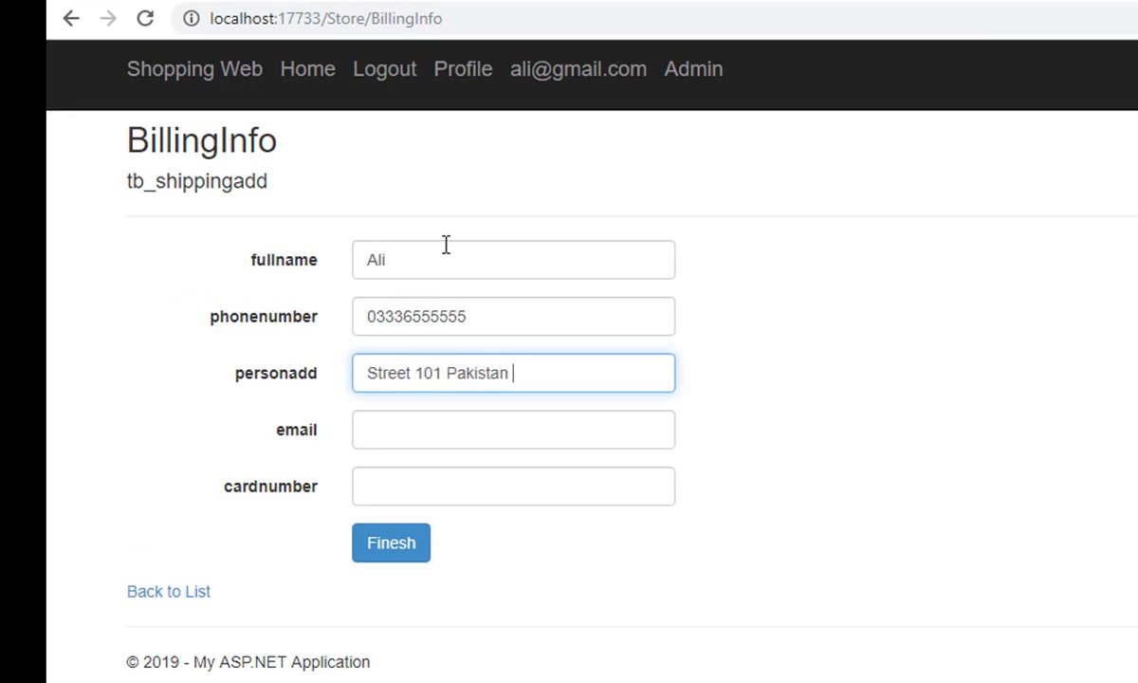
# Step: Fill in the customer's address, e-mail and card number, then submit with Finesh
pyautogui.press('Tab')
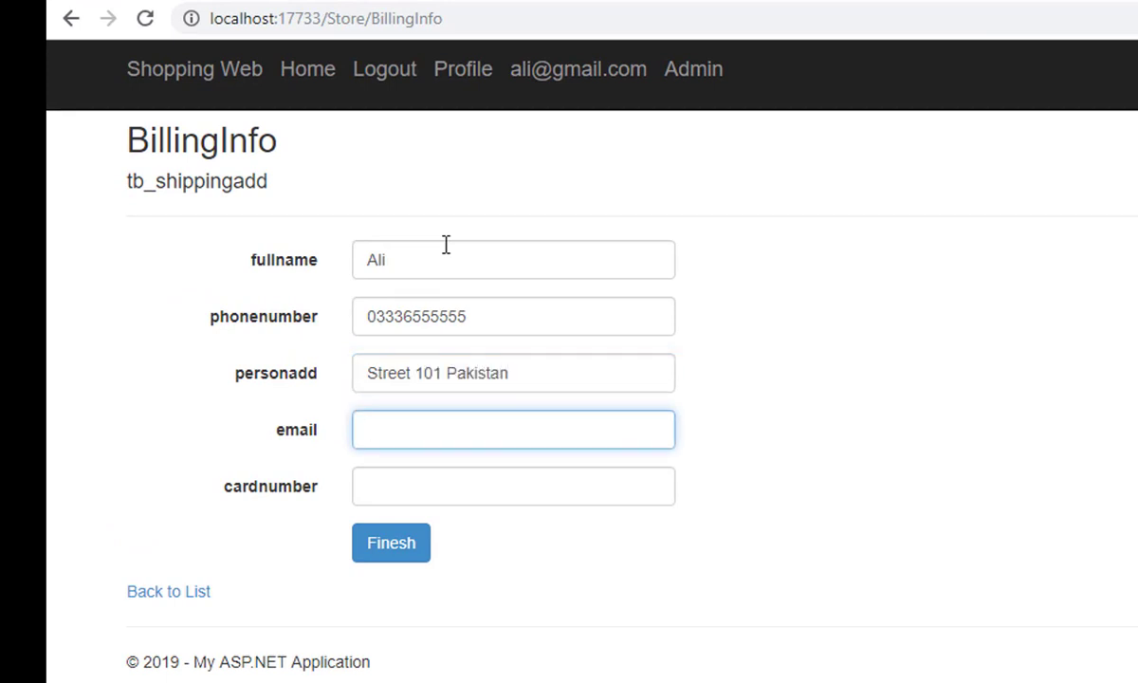
pyautogui.press('Tab')
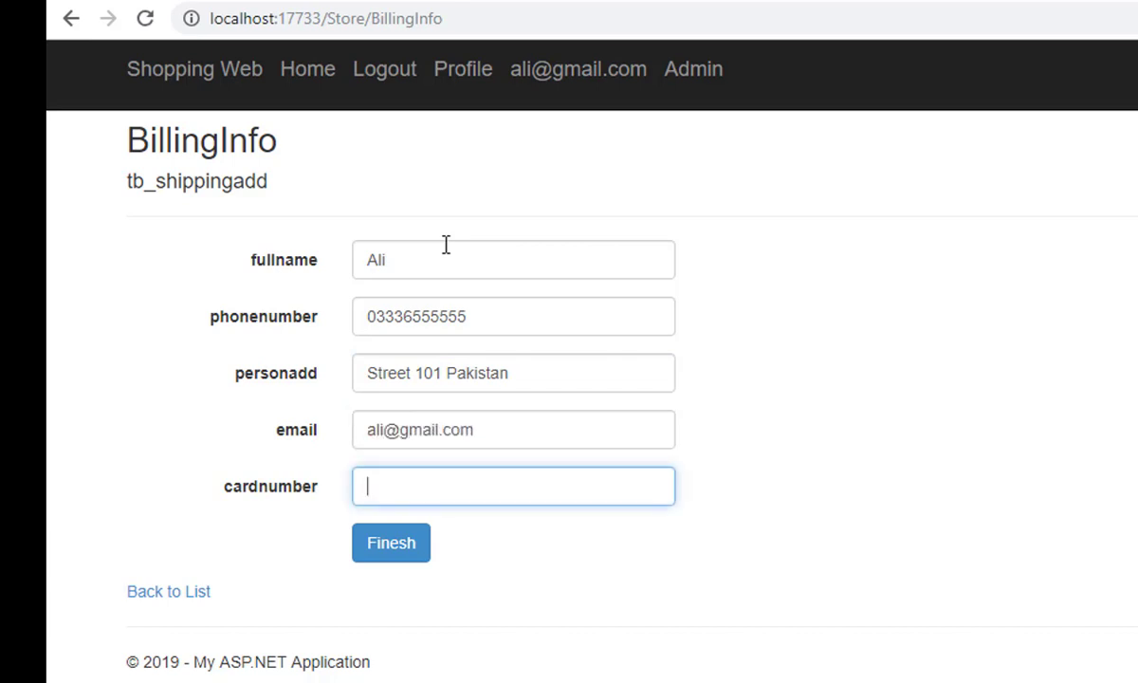
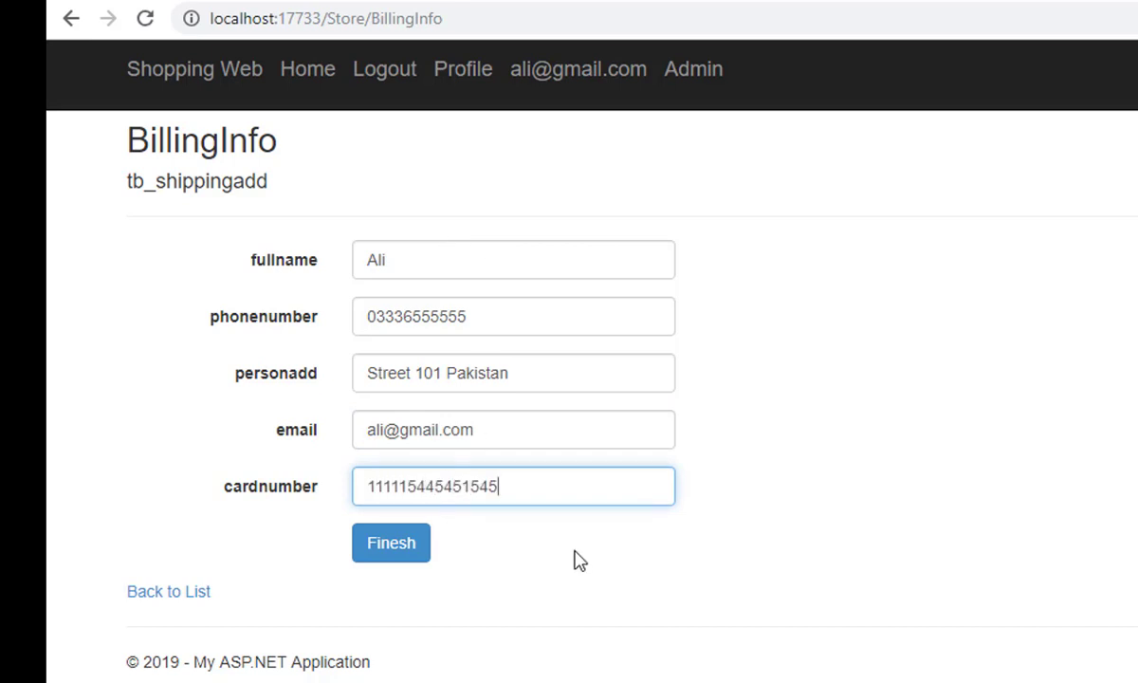
pyautogui.click(406, 546)
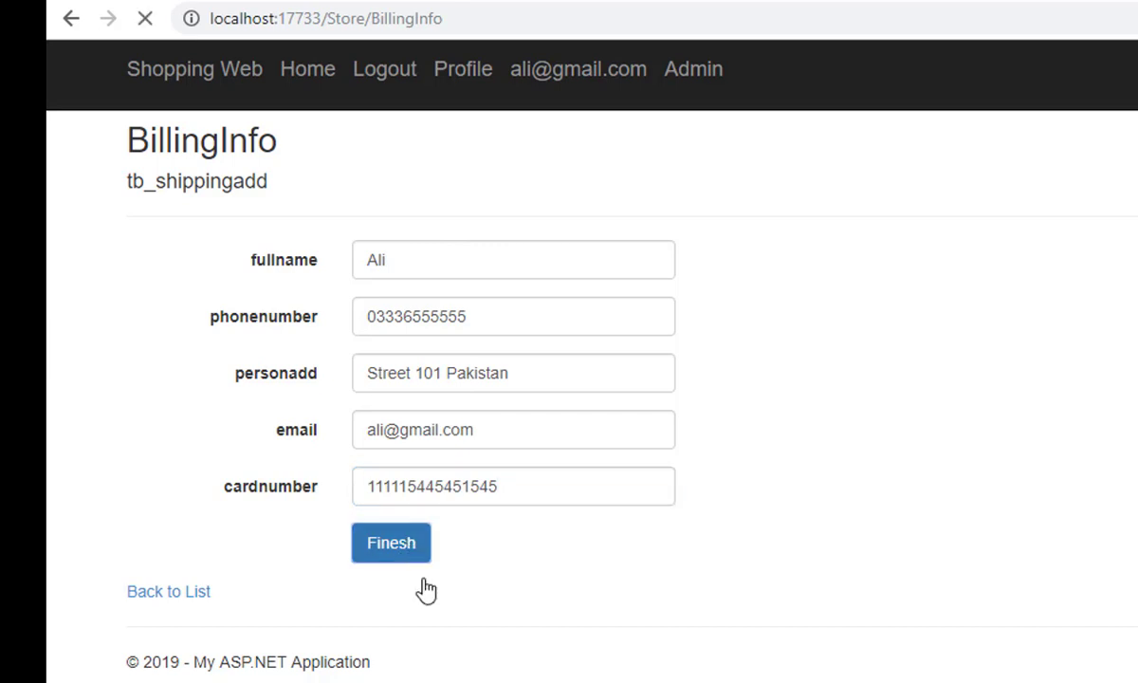
# Step: Read the thank-you and delivery message, then go back to the storefront via More Shop
pyautogui.moveTo(156, 149); pyautogui.dragTo(476, 133)
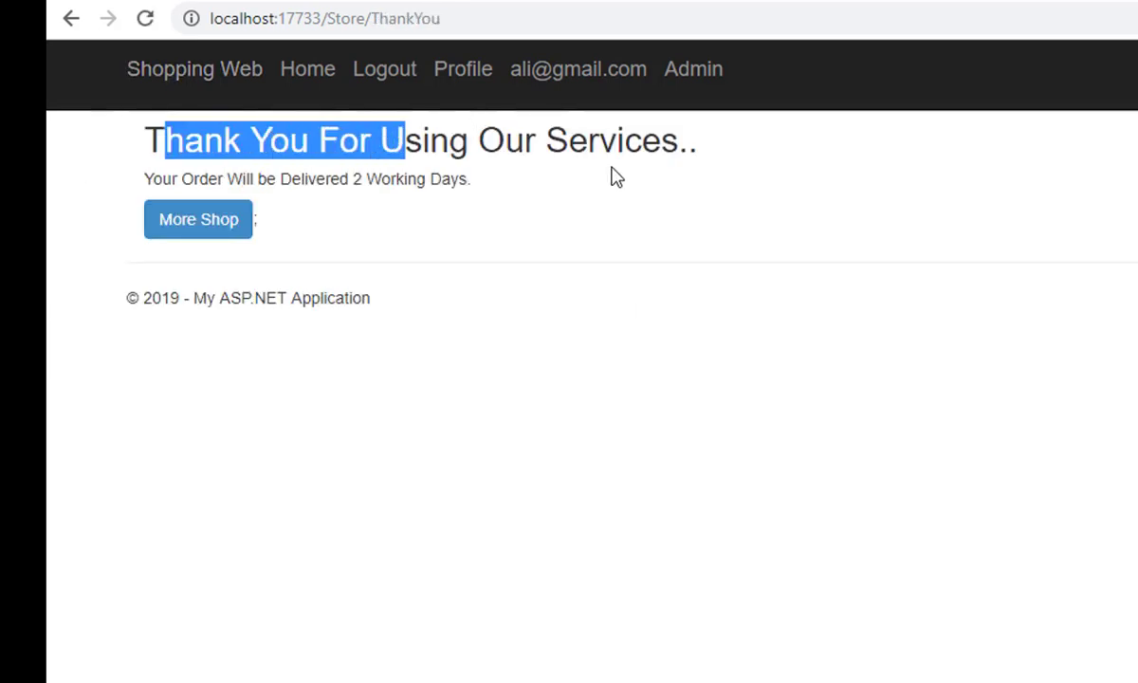
pyautogui.click(304, 171)
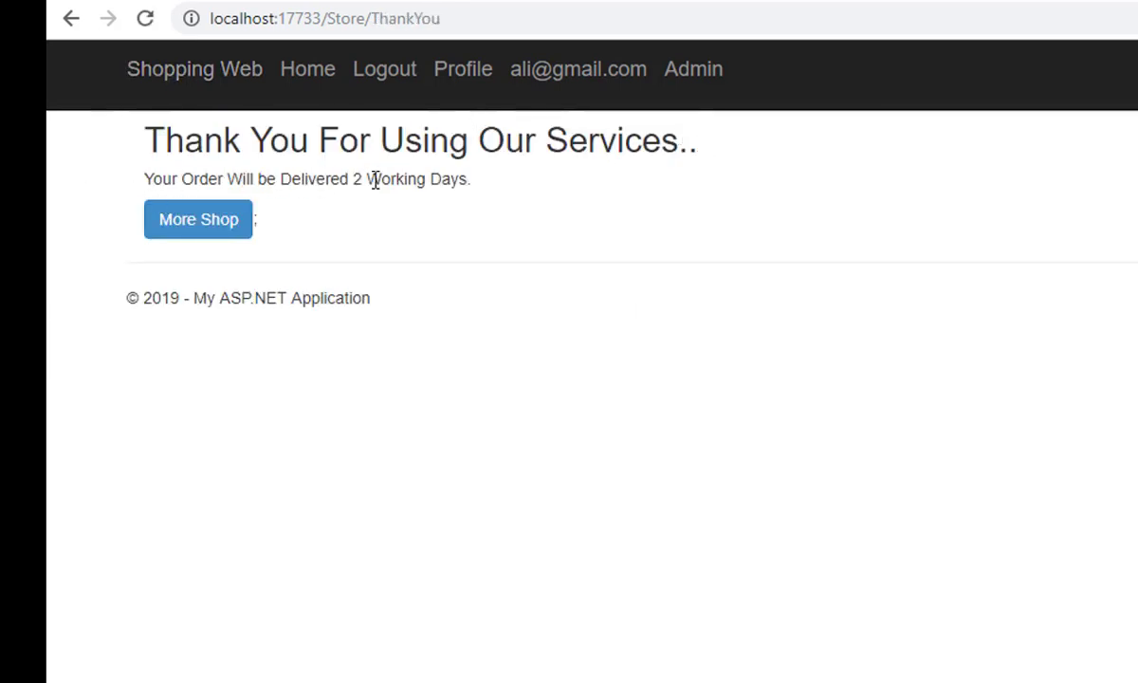
pyautogui.moveTo(391, 181); pyautogui.dragTo(455, 182)
pyautogui.click(490, 182)
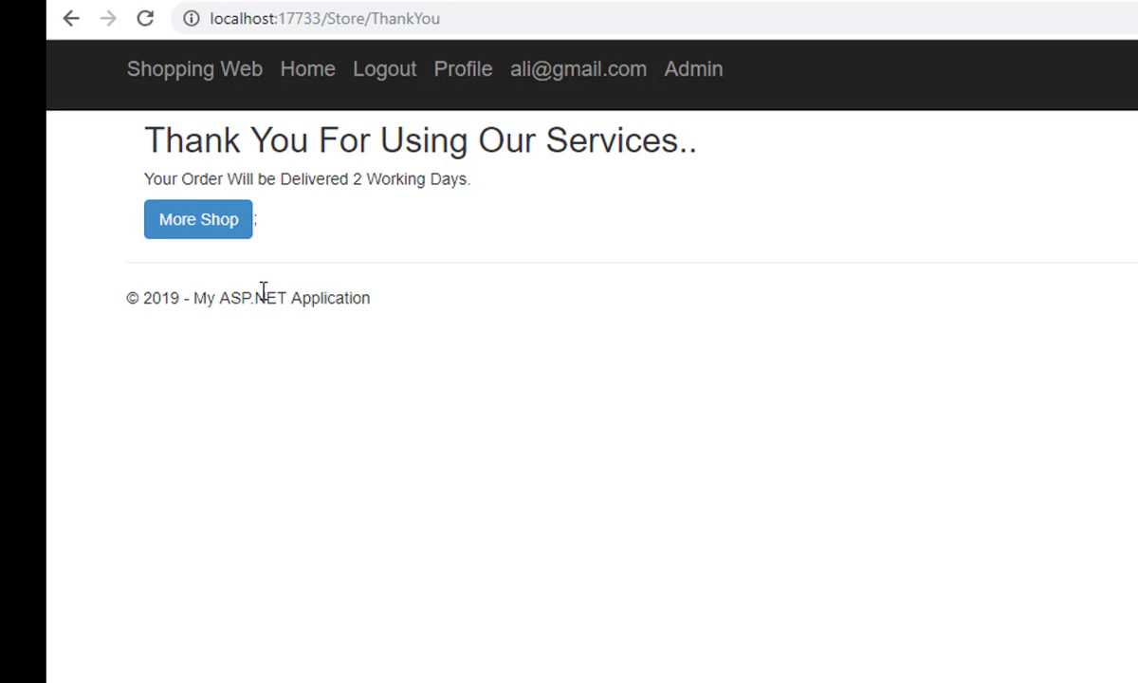
pyautogui.click(221, 224)
# Step: Open checkout and confirm it reports "Your Shopping Cart Is Empty"
pyautogui.doubleClick(205, 240)
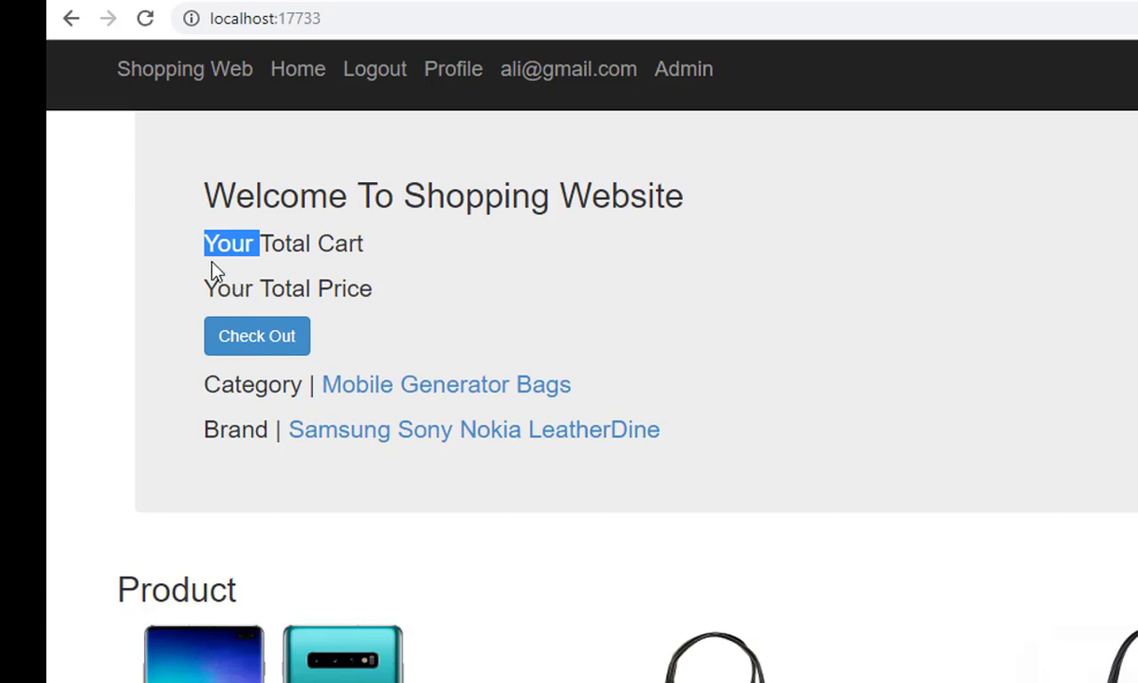
pyautogui.click(258, 245)
pyautogui.moveTo(232, 280); pyautogui.dragTo(375, 284)
pyautogui.click(374, 285)
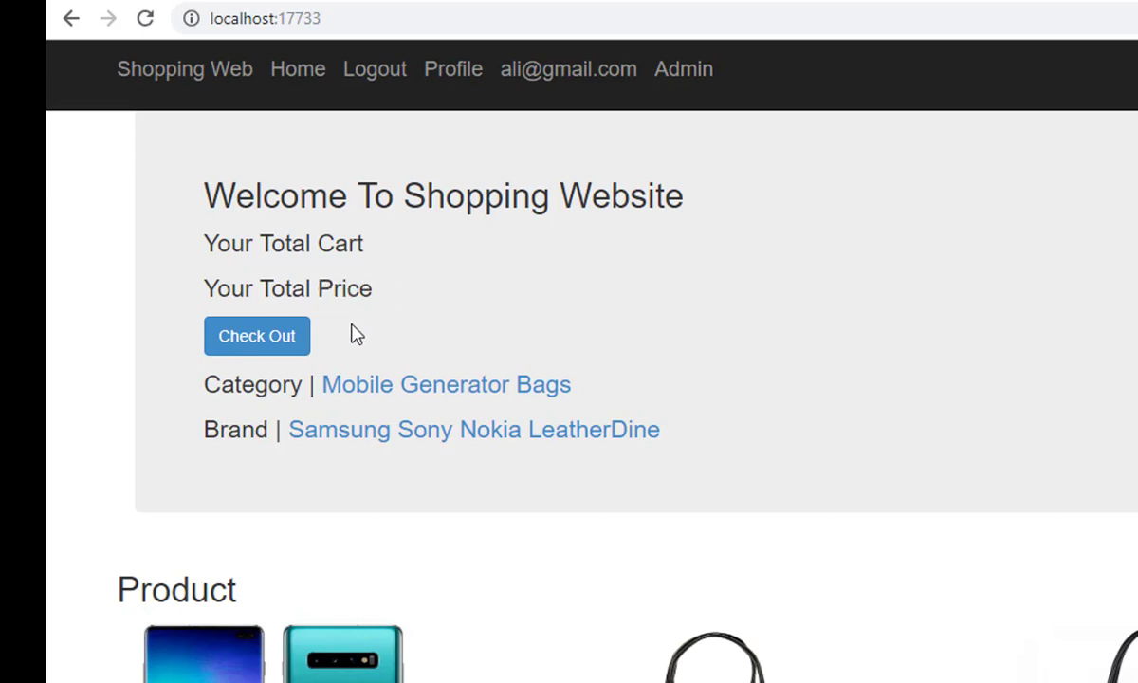
pyautogui.click(279, 342)
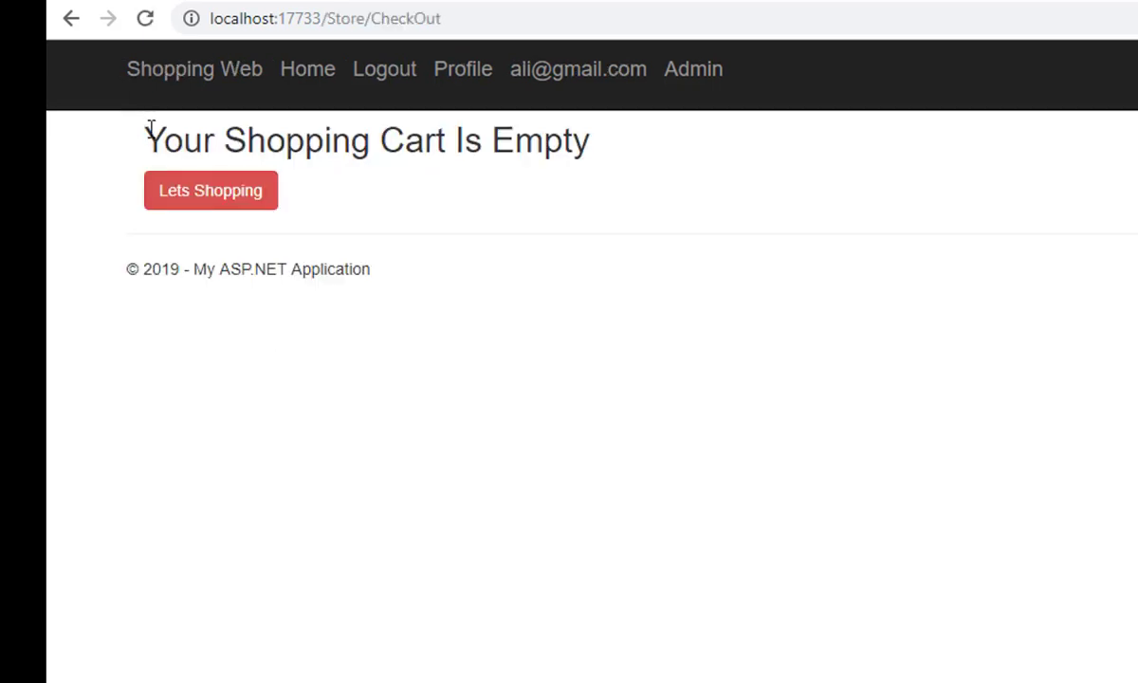
pyautogui.moveTo(138, 114); pyautogui.dragTo(608, 133)
pyautogui.click(610, 135)
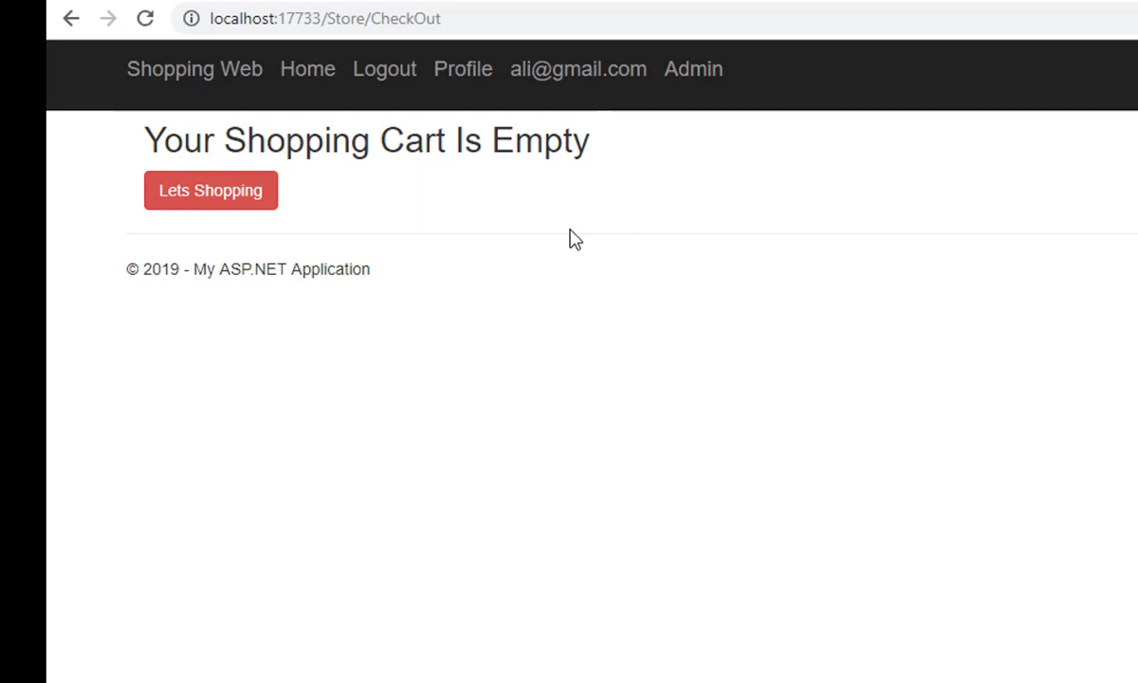
# Step: Reach the Order Info page through Profile and User Info
pyautogui.click(464, 74)
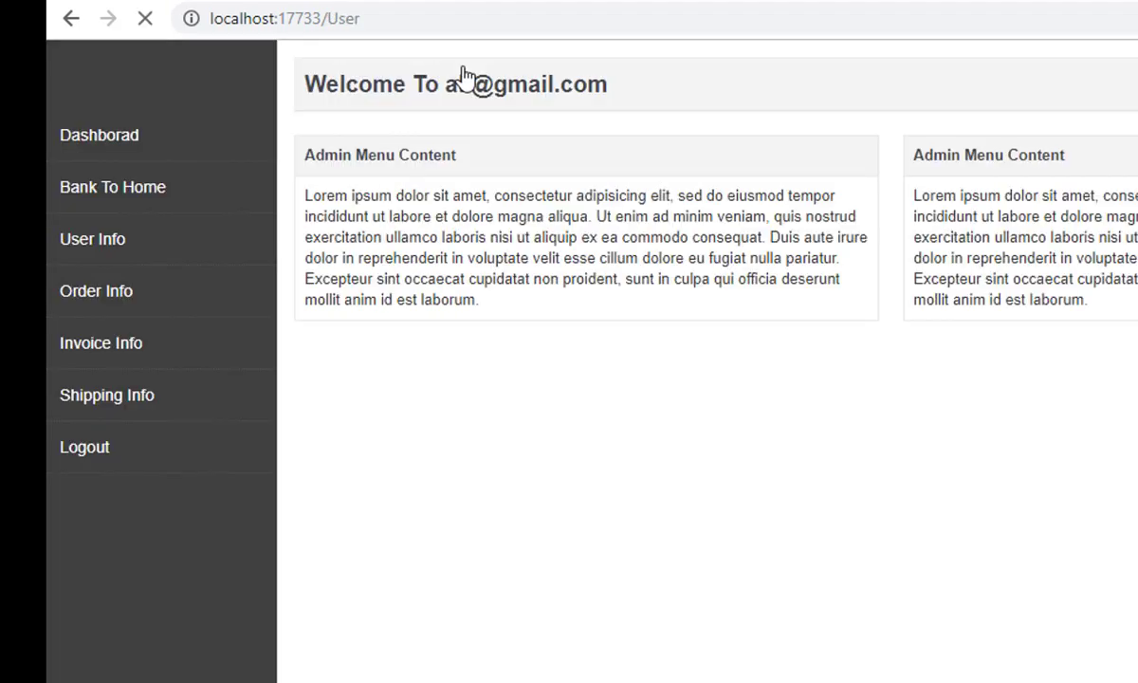
pyautogui.click(196, 249)
pyautogui.click(89, 297)
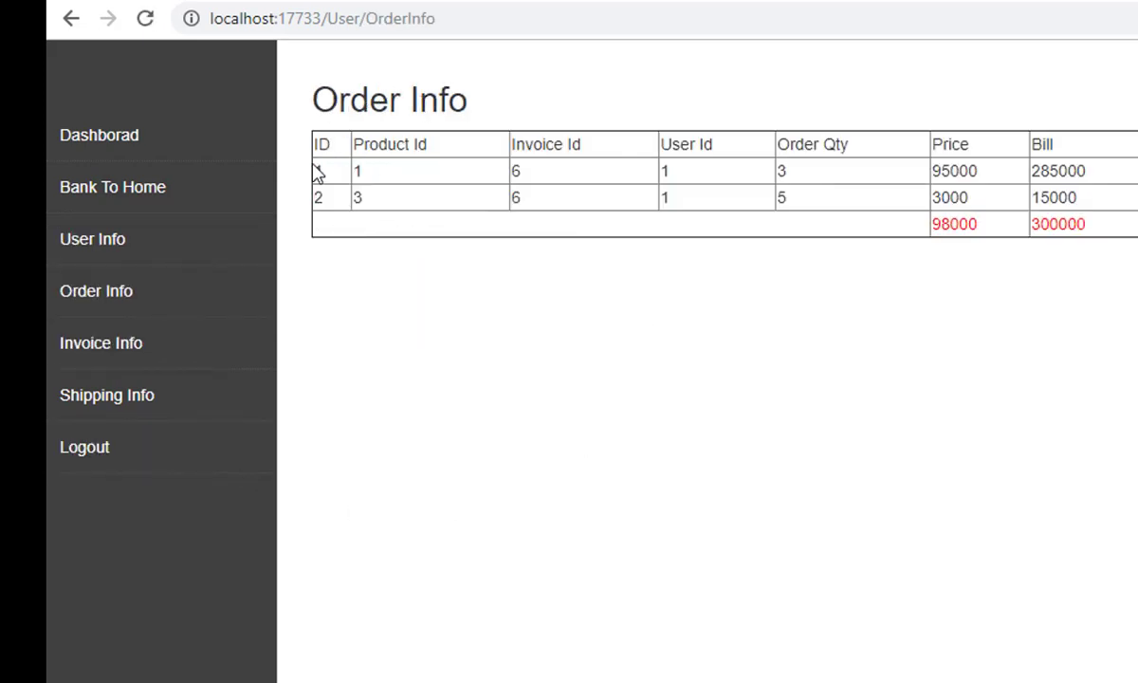
pyautogui.moveTo(323, 169); pyautogui.dragTo(381, 201)
pyautogui.click(440, 197)
# Step: Review both invoice 6 order rows, billed 285000 and 15000, with the 300000 total
pyautogui.moveTo(1128, 225); pyautogui.dragTo(300, 194)
pyautogui.click(439, 281)
pyautogui.moveTo(401, 170); pyautogui.dragTo(398, 204)
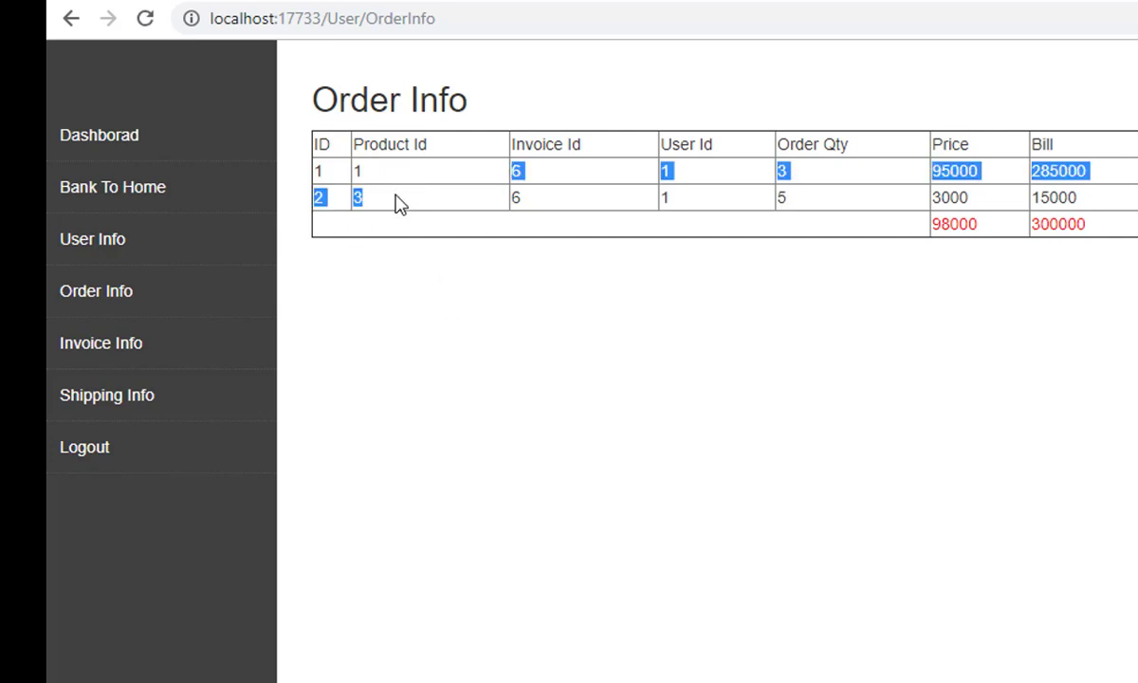
pyautogui.moveTo(554, 168); pyautogui.dragTo(565, 198)
pyautogui.click(722, 206)
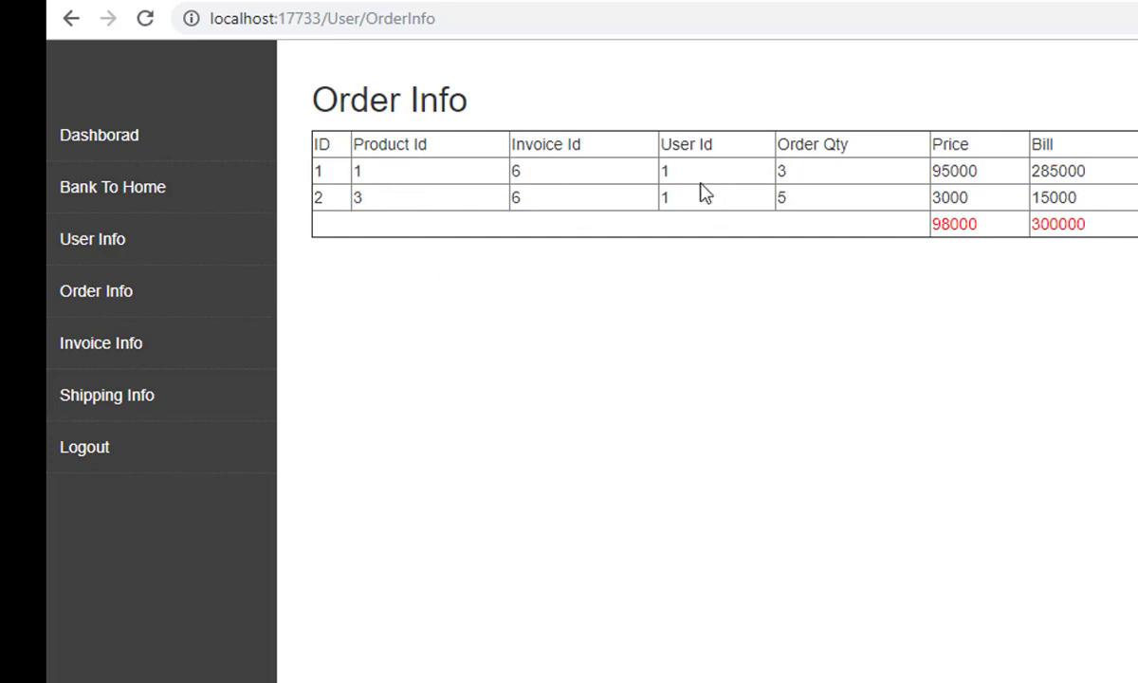
pyautogui.moveTo(802, 178); pyautogui.dragTo(808, 186)
pyautogui.click(970, 198)
pyautogui.moveTo(1049, 171); pyautogui.dragTo(1081, 201)
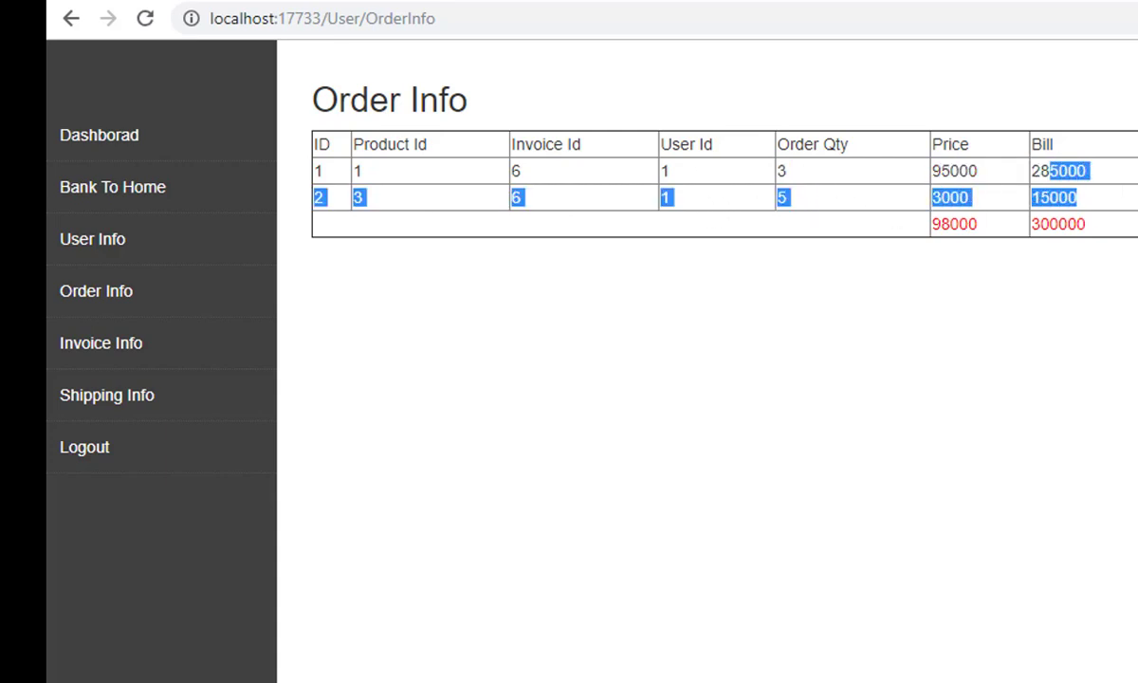
pyautogui.click(1045, 224)
pyautogui.doubleClick(1052, 224)
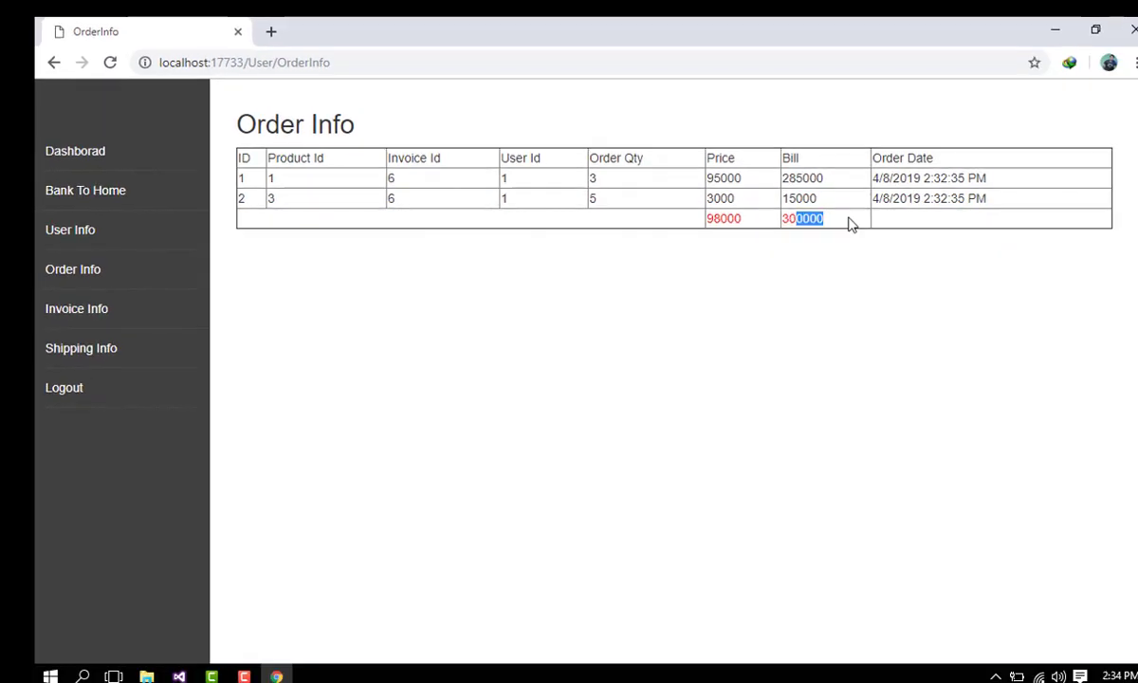
pyautogui.click(983, 226)
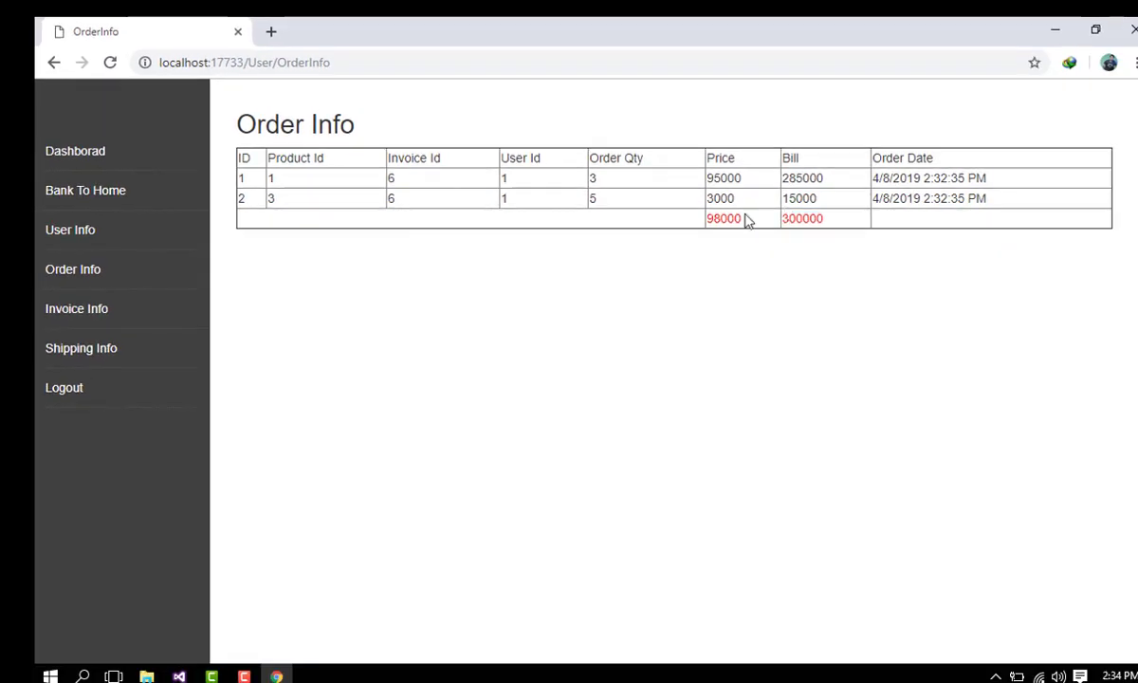
# Step: Review the Invoice Info page and its 300000 grand total
pyautogui.click(140, 309)
pyautogui.scroll(-2, 590, 422)
pyautogui.scroll(2, 589, 421)
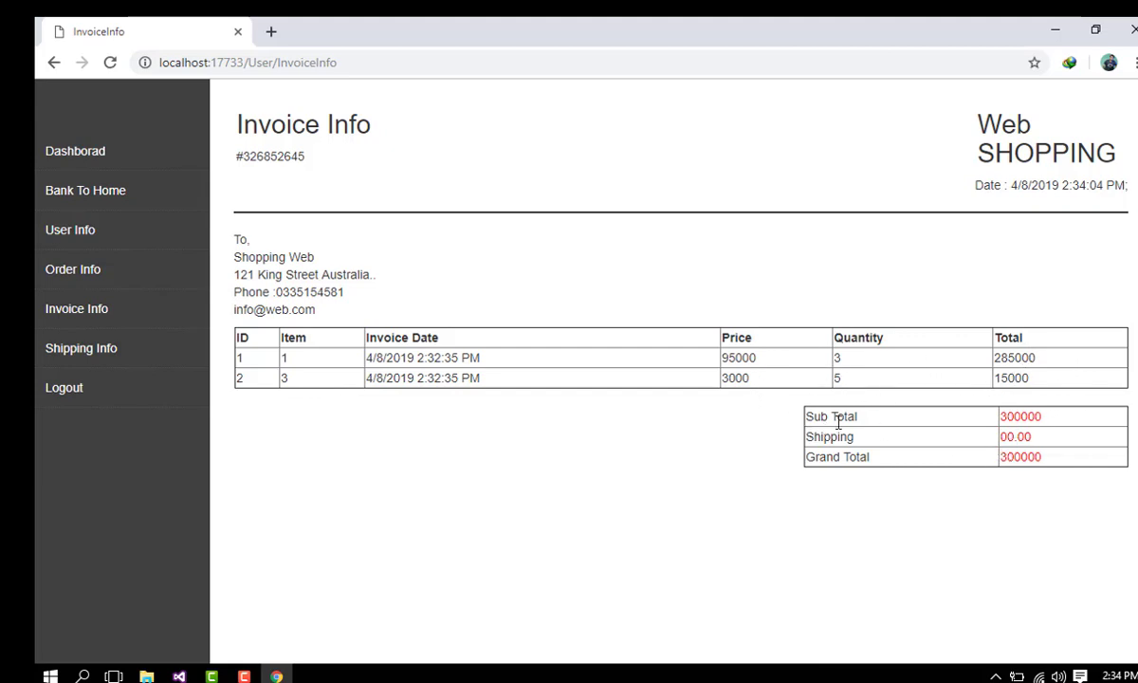
pyautogui.moveTo(813, 442); pyautogui.dragTo(975, 437)
pyautogui.click(853, 474)
# Step: Check the Shipping Info record for user 1: contact details, address and 300000 bill
pyautogui.click(121, 352)
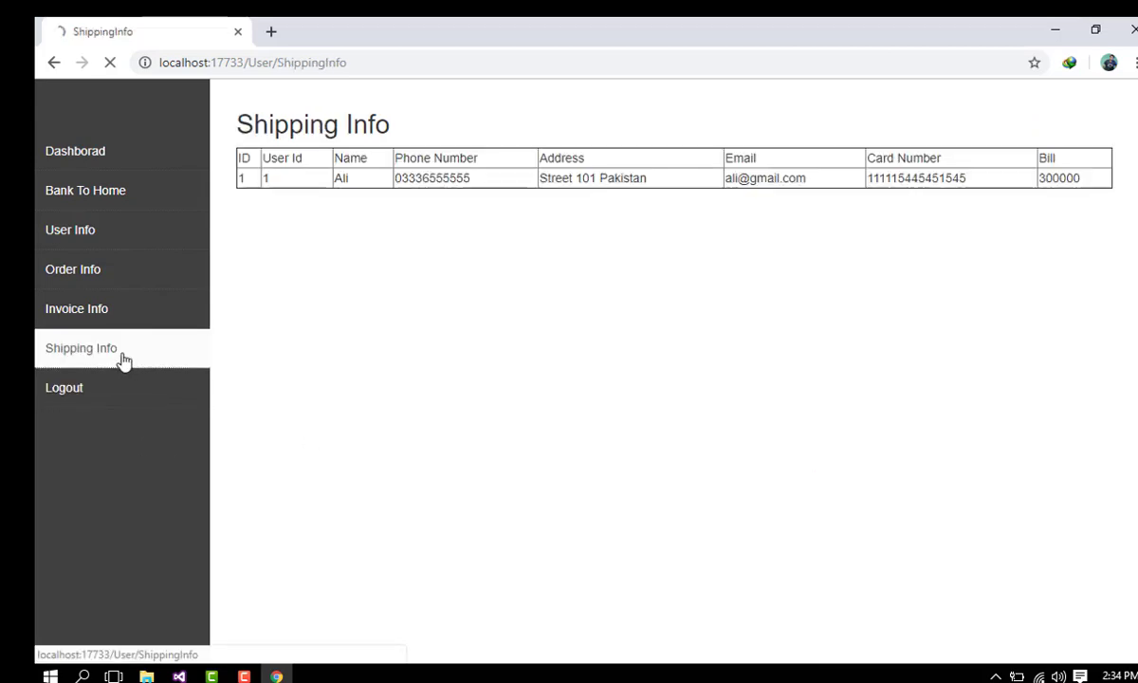
pyautogui.moveTo(236, 183); pyautogui.dragTo(264, 183)
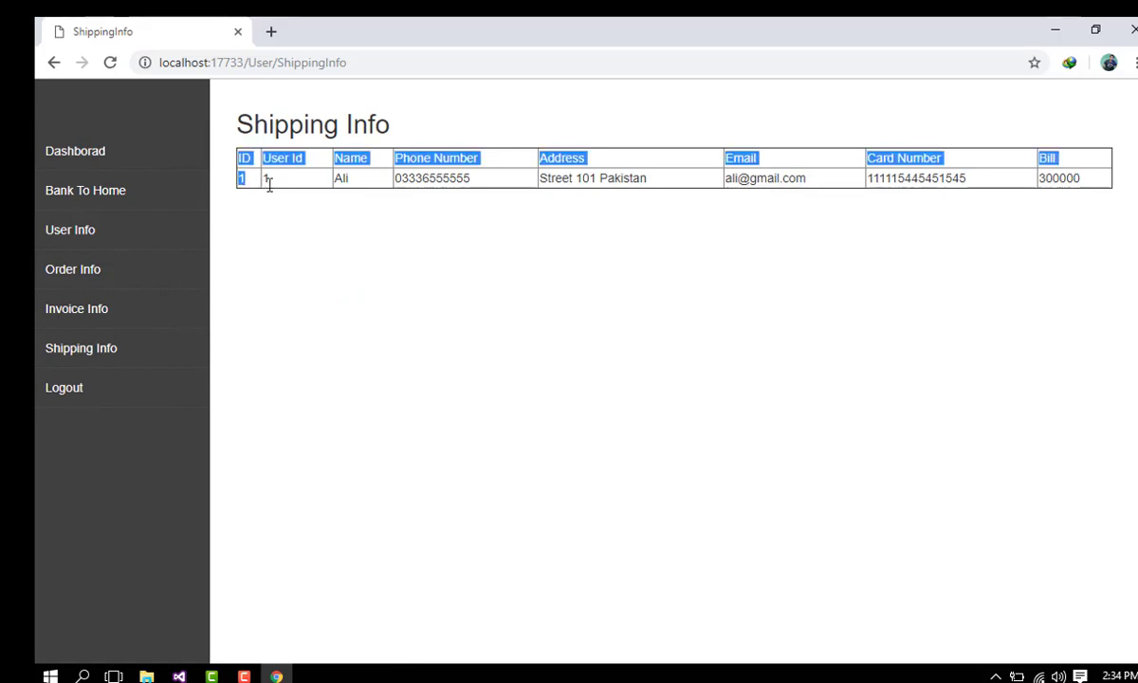
pyautogui.click(285, 187)
pyautogui.doubleClick(337, 187)
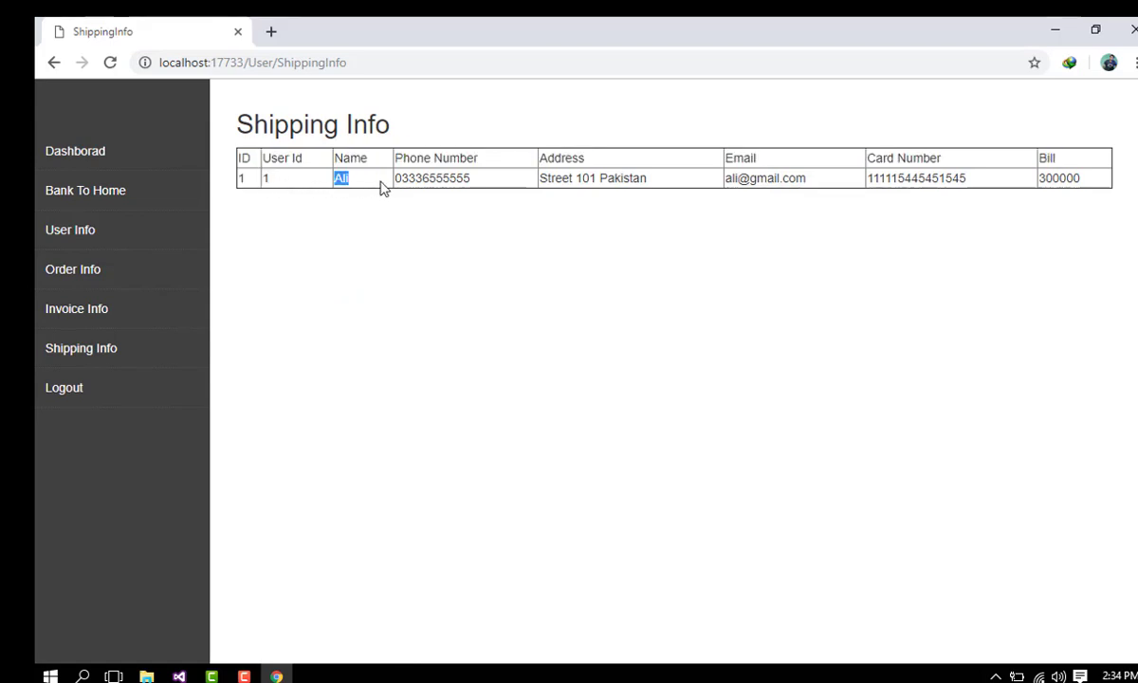
pyautogui.moveTo(421, 185); pyautogui.dragTo(449, 185)
pyautogui.click(516, 190)
pyautogui.moveTo(564, 180); pyautogui.dragTo(1131, 187)
pyautogui.click(744, 192)
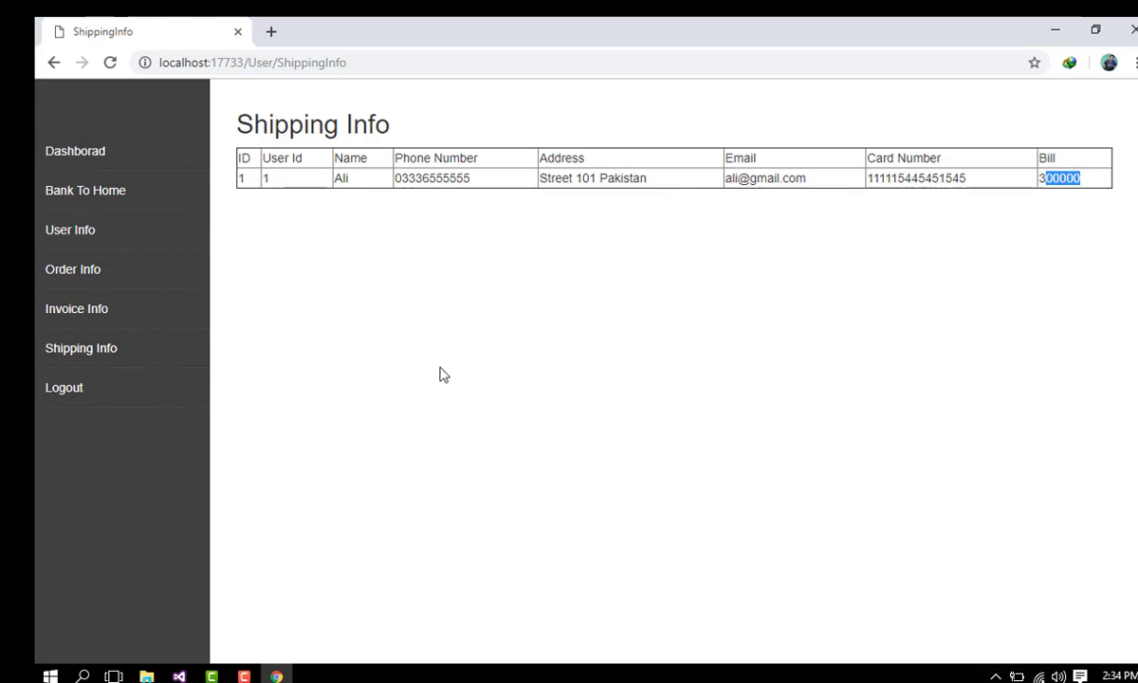
pyautogui.click(372, 342)
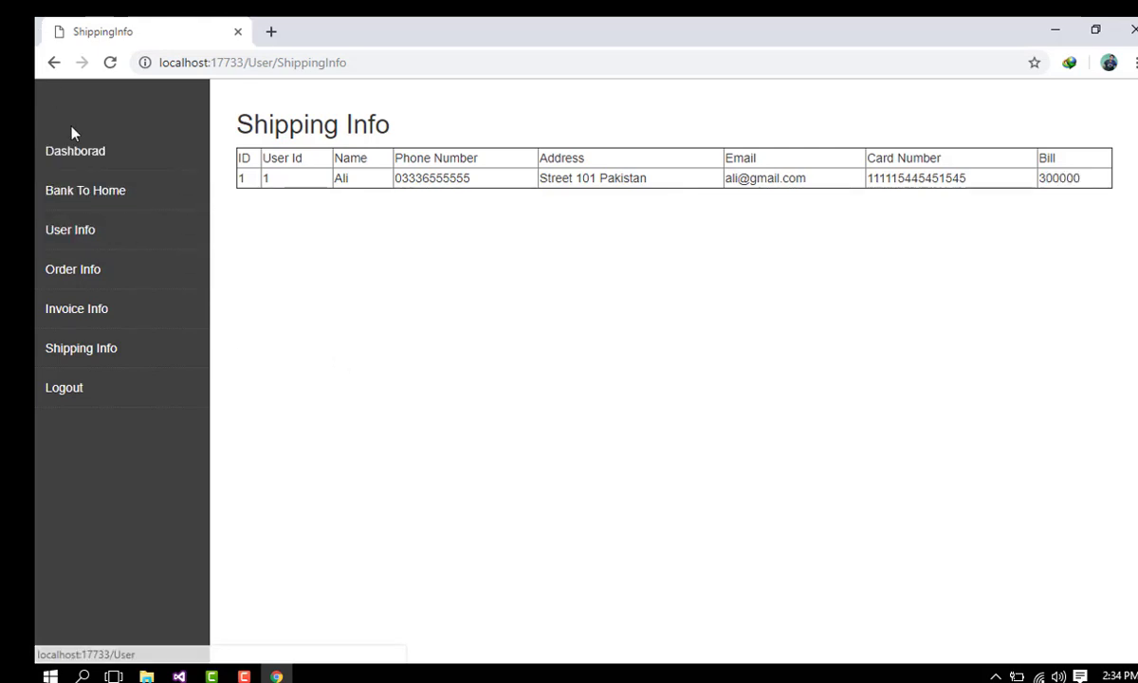
# Step: Log out, then sign in on the Admin page with the saved admin username and password
pyautogui.click(90, 398)
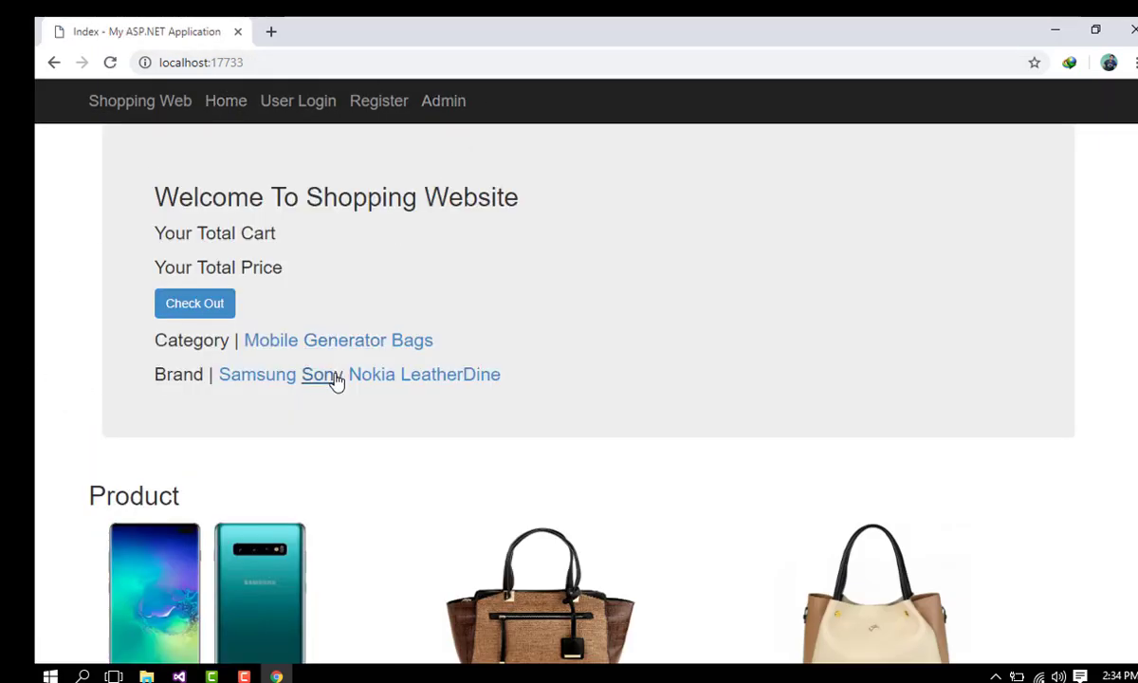
pyautogui.click(443, 100)
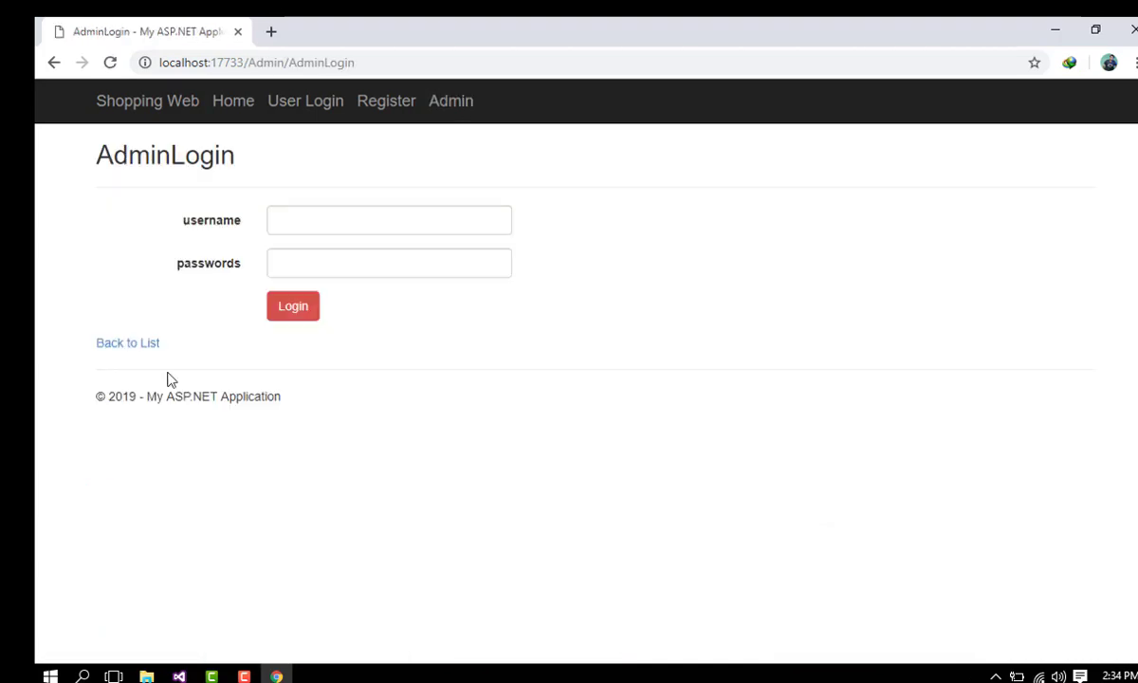
pyautogui.click(342, 229)
pyautogui.click(337, 257)
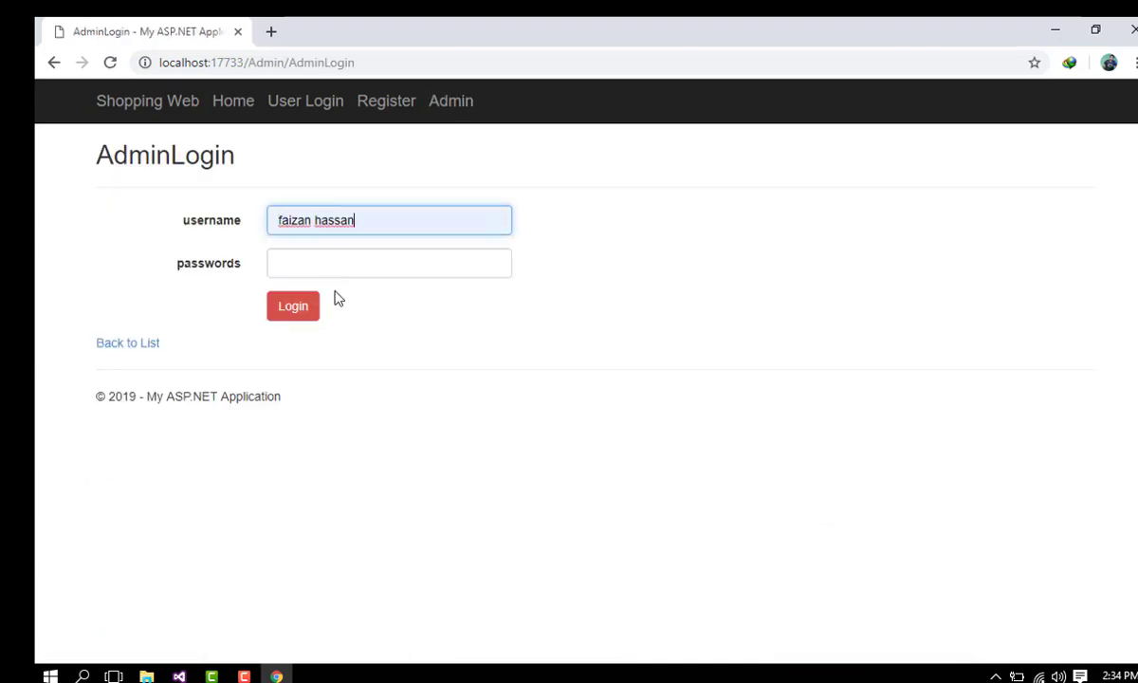
pyautogui.click(329, 268)
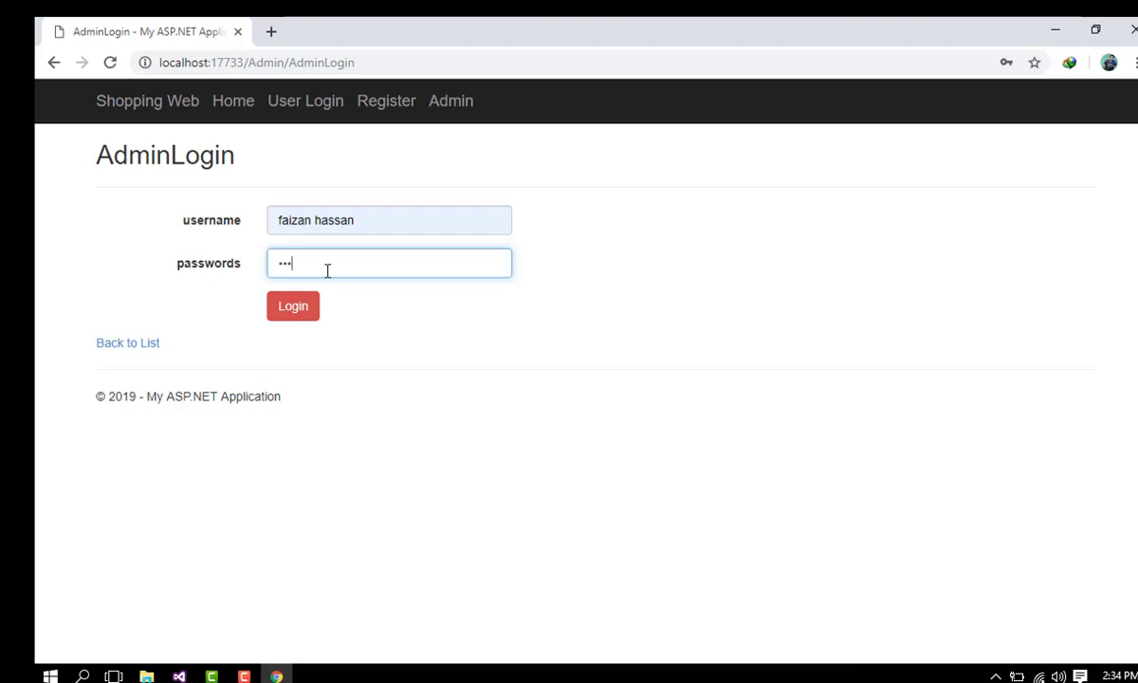
pyautogui.press('Return')
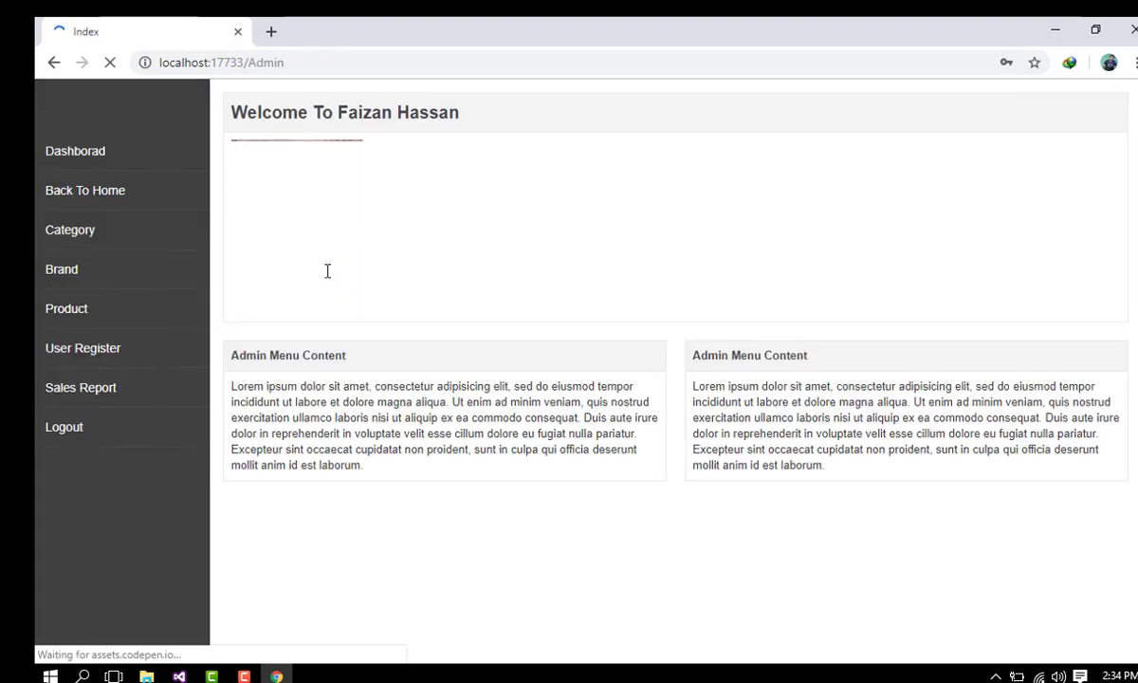
# Step: Inspect the User Register list's fullname entries, then go to the Sales Report page
pyautogui.moveTo(319, 114); pyautogui.dragTo(495, 125)
pyautogui.click(215, 123)
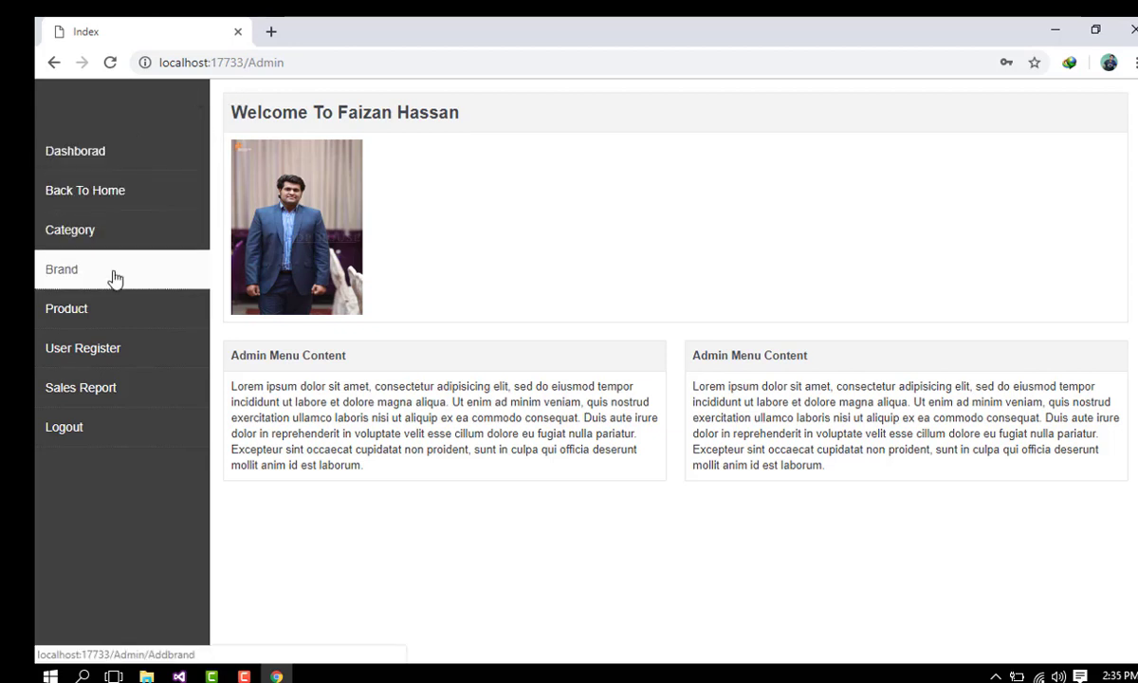
pyautogui.click(109, 348)
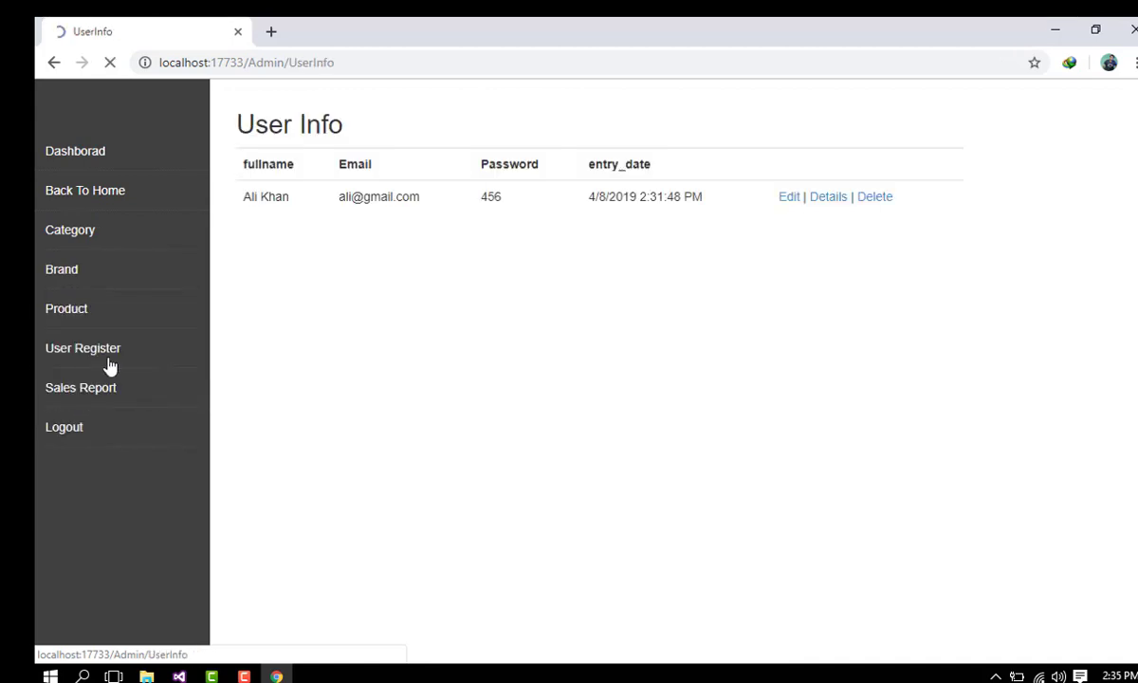
pyautogui.moveTo(296, 164); pyautogui.dragTo(909, 199)
pyautogui.click(241, 203)
pyautogui.click(703, 251)
pyautogui.doubleClick(245, 202)
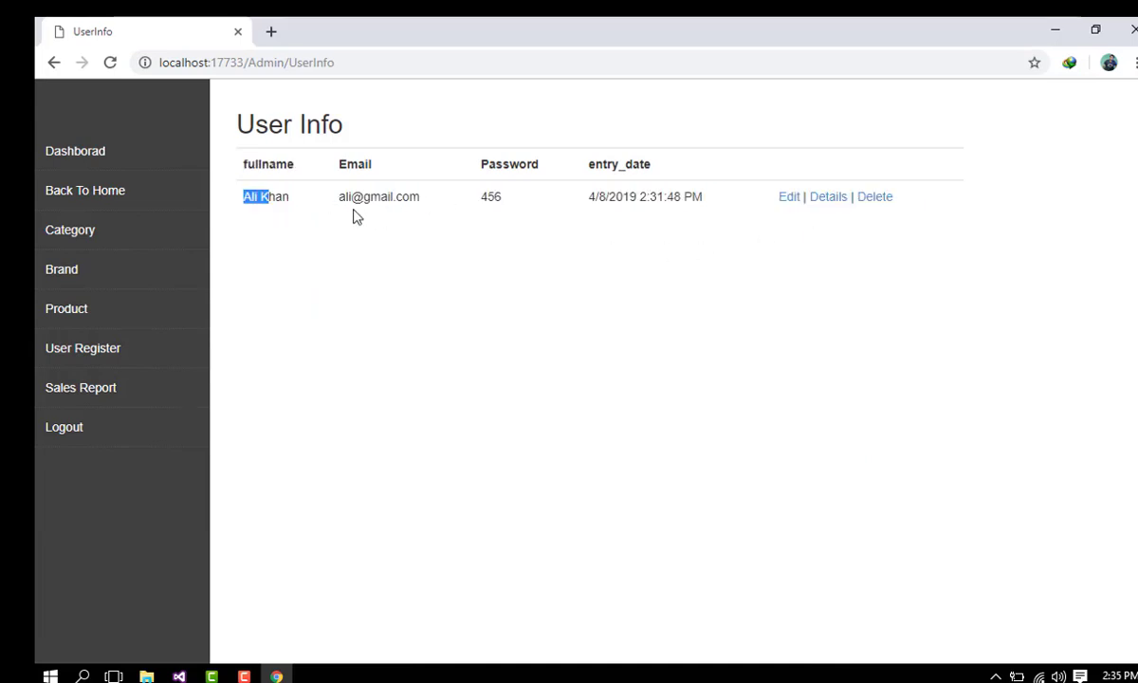
pyautogui.click(365, 201)
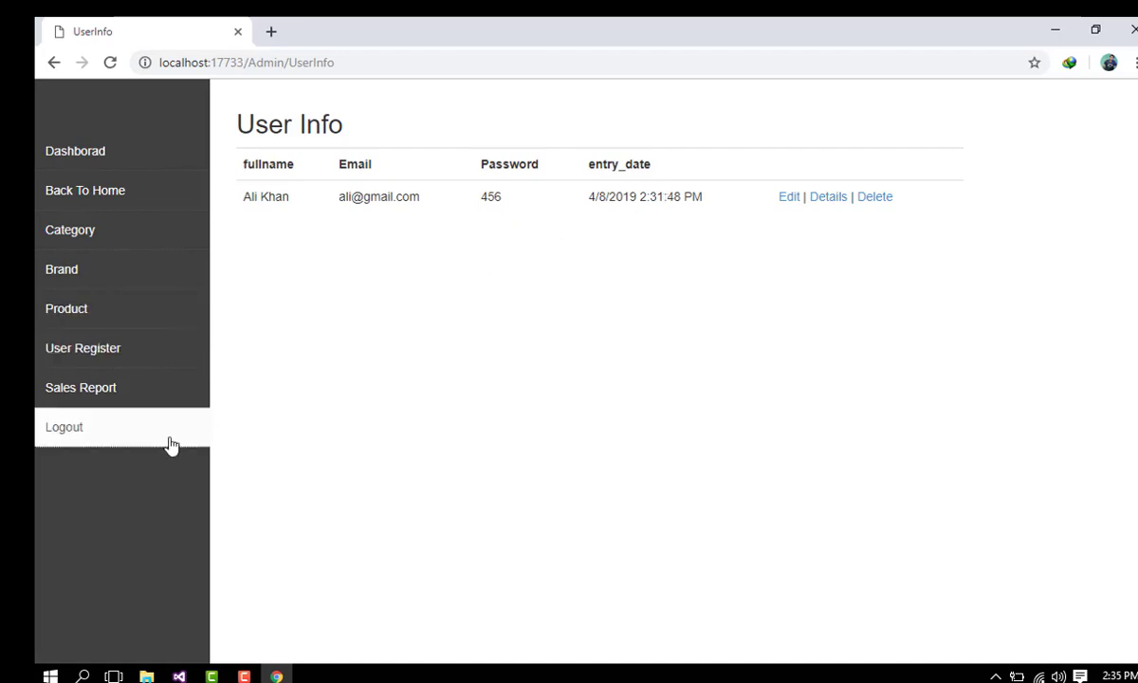
pyautogui.click(107, 398)
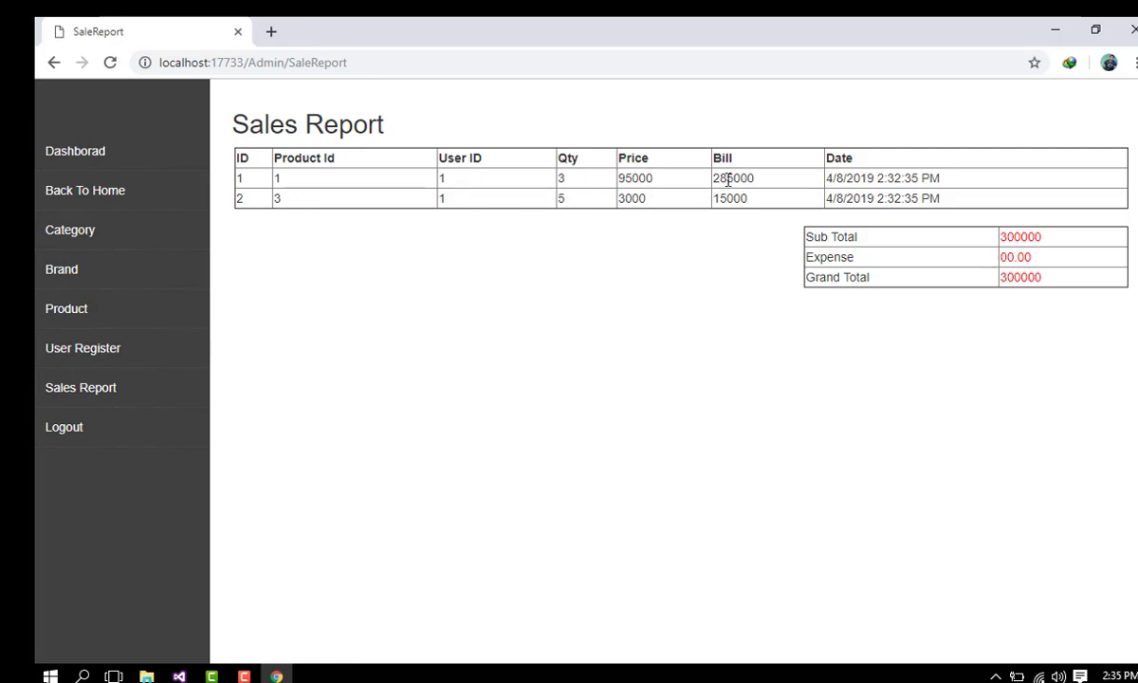
# Step: Review the sales rows and the Sub Total, Expense and 300000 Grand Total, then go to Category admin
pyautogui.moveTo(727, 178); pyautogui.dragTo(862, 186)
pyautogui.click(857, 172)
pyautogui.doubleClick(844, 237)
pyautogui.doubleClick(830, 256)
pyautogui.click(772, 296)
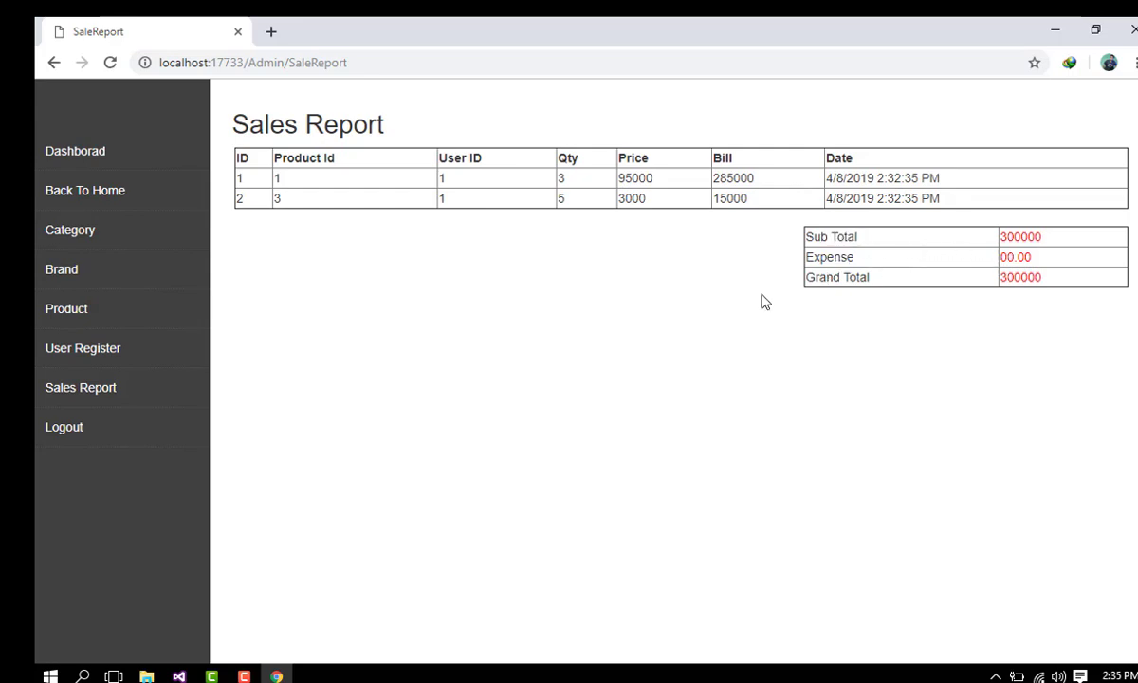
pyautogui.doubleClick(858, 277)
pyautogui.click(531, 251)
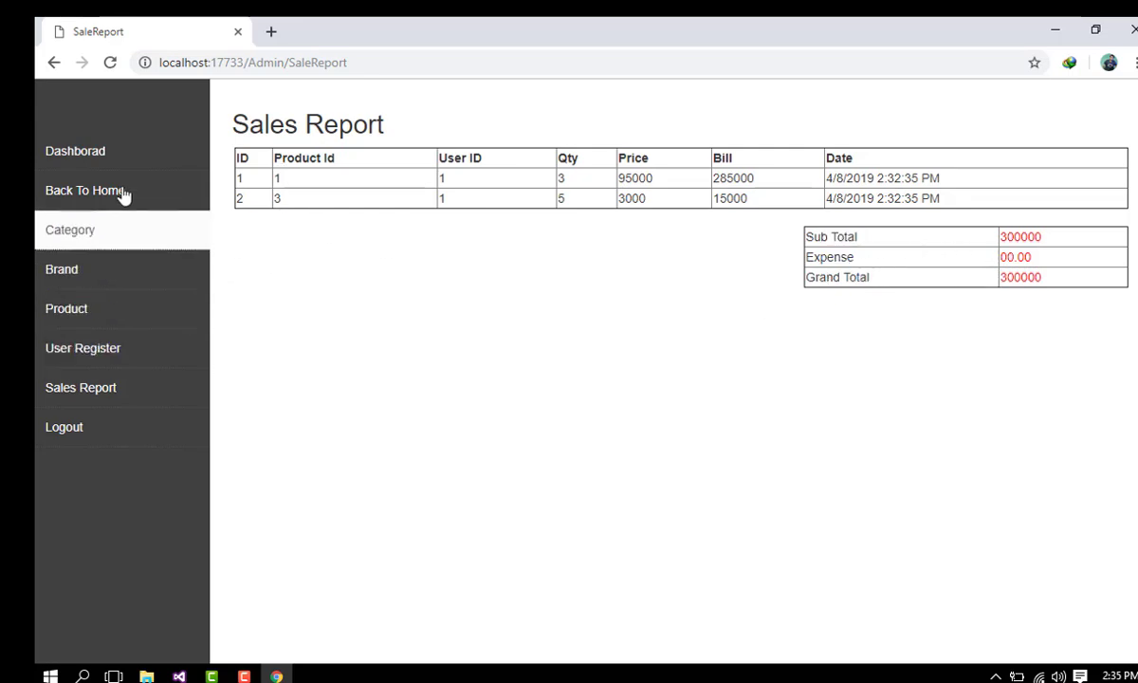
pyautogui.click(122, 233)
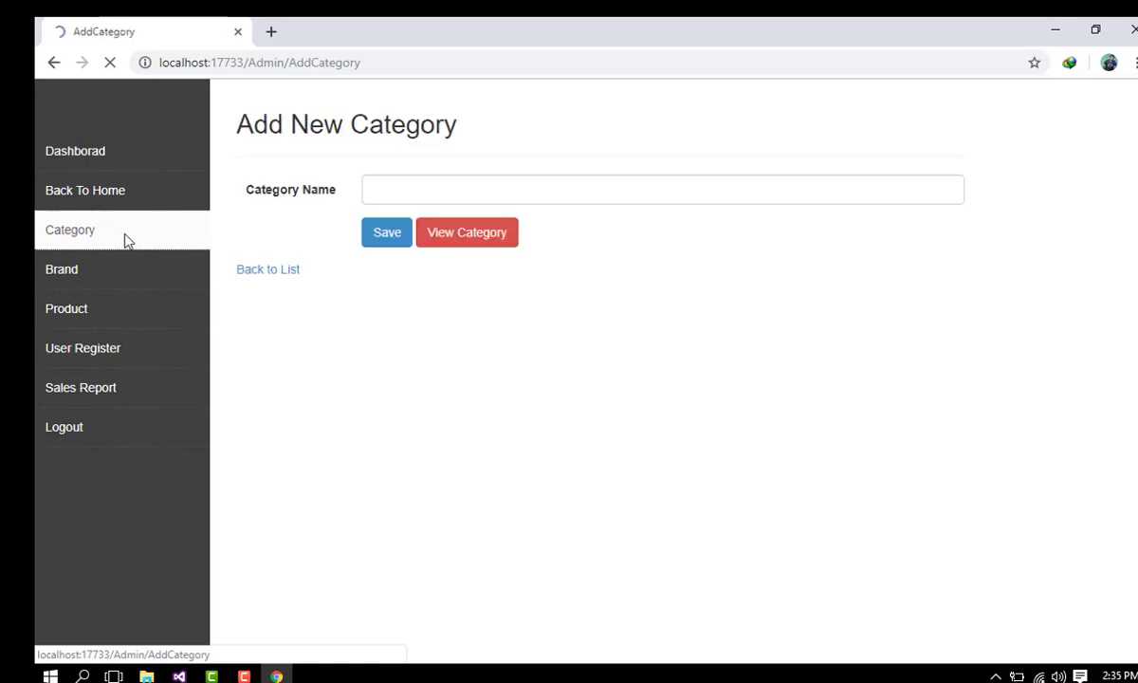
# Step: Check the existing categories Mobile through Bags and open the storefront home in a new tab
pyautogui.click(453, 241)
pyautogui.moveTo(254, 249); pyautogui.dragTo(299, 307)
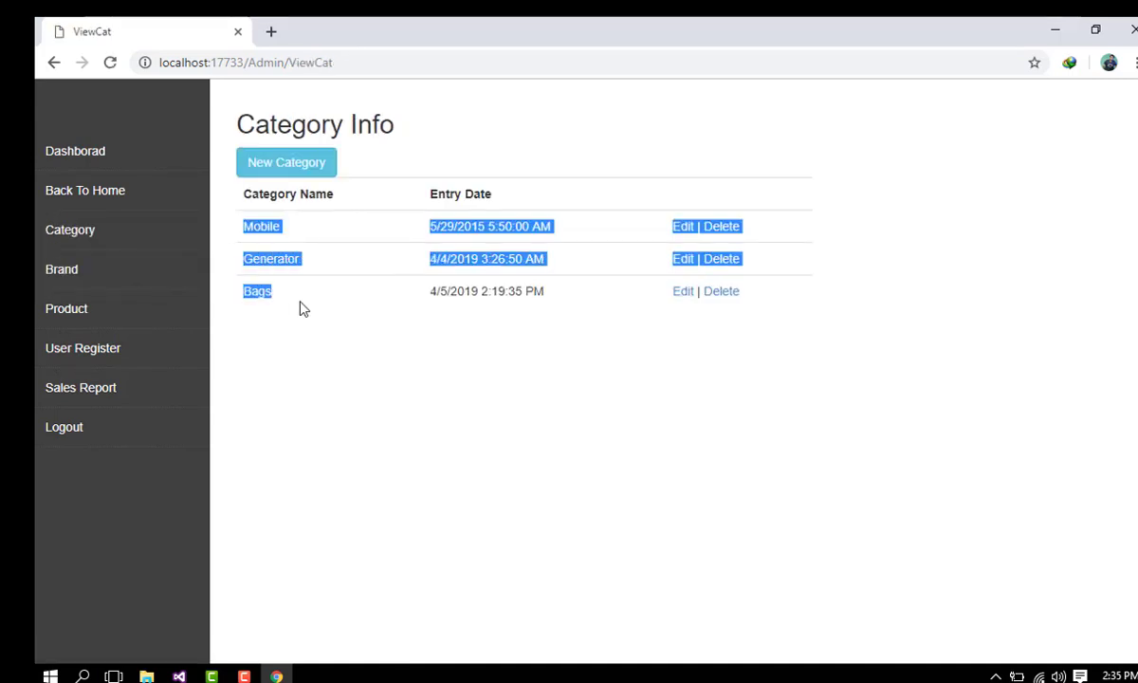
pyautogui.click(294, 327)
pyautogui.middleClick(106, 190)
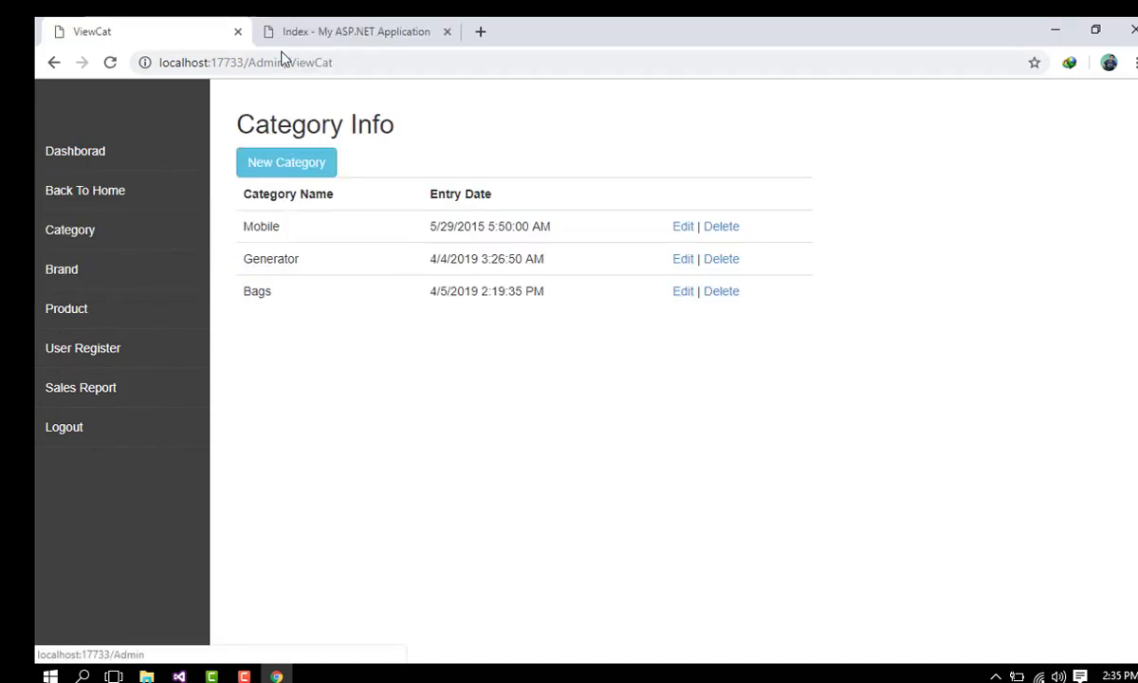
pyautogui.click(284, 31)
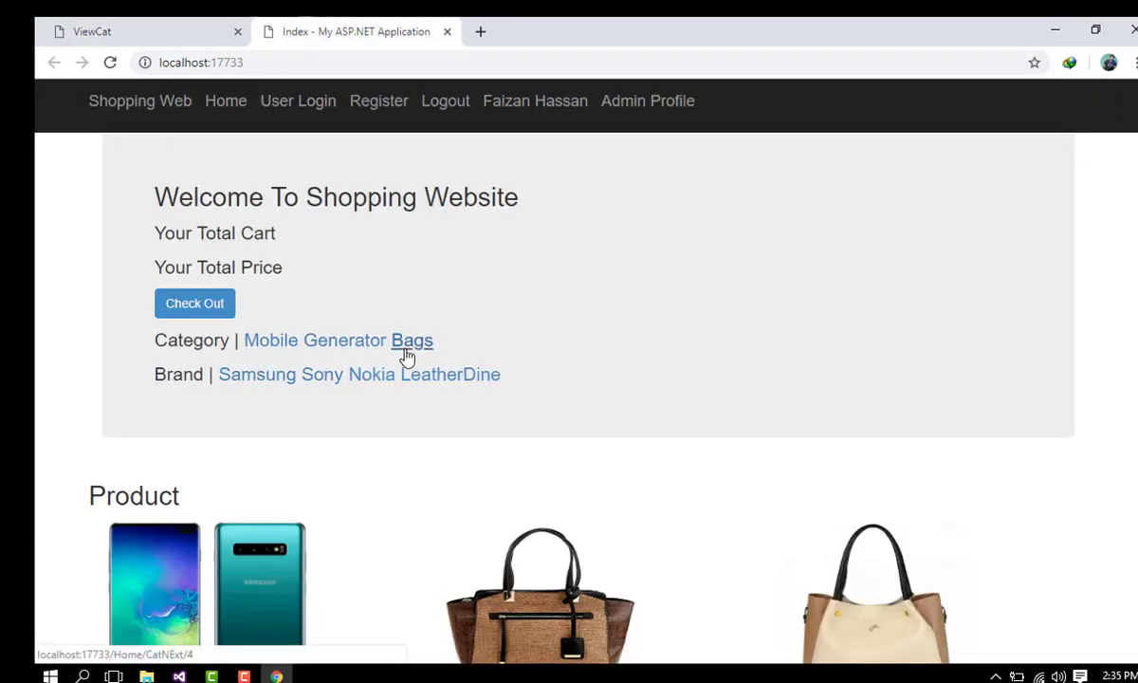
pyautogui.click(209, 29)
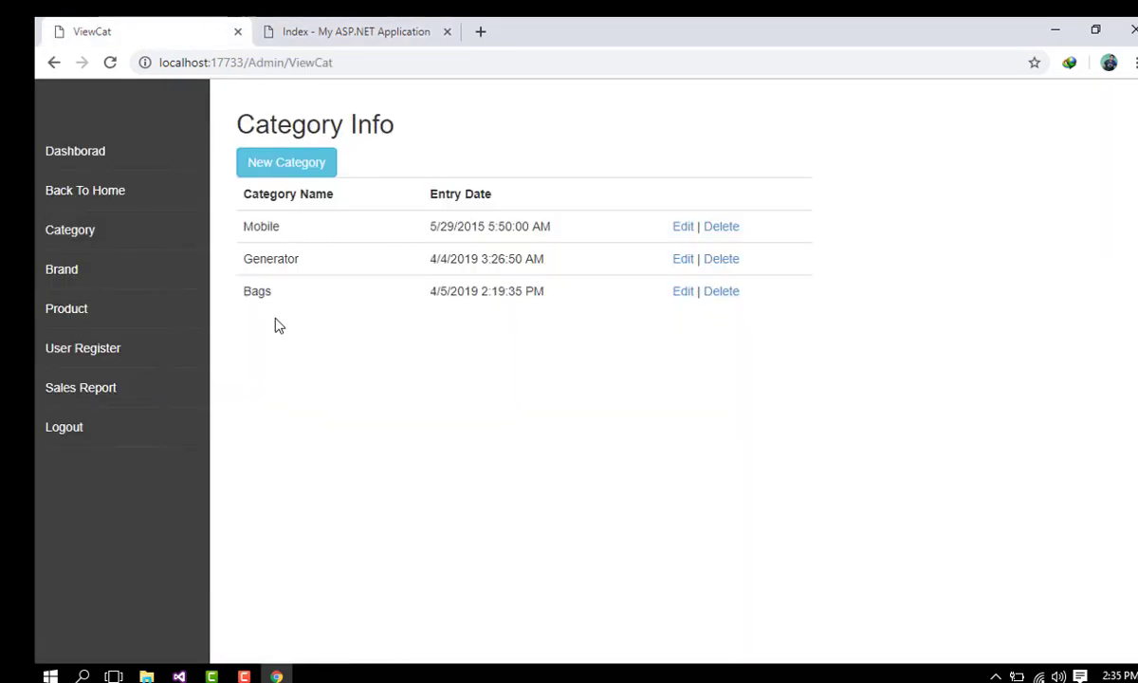
# Step: Add a category named 'Jeans' and confirm it in the Category Info list
pyautogui.click(288, 169)
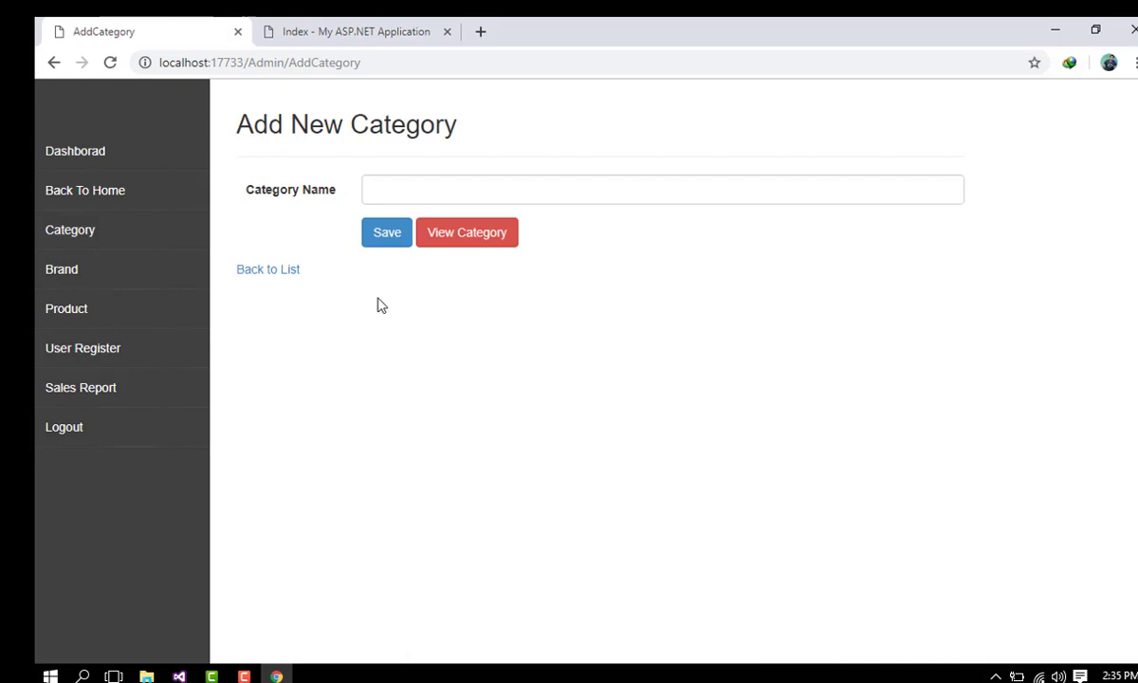
pyautogui.click(420, 187)
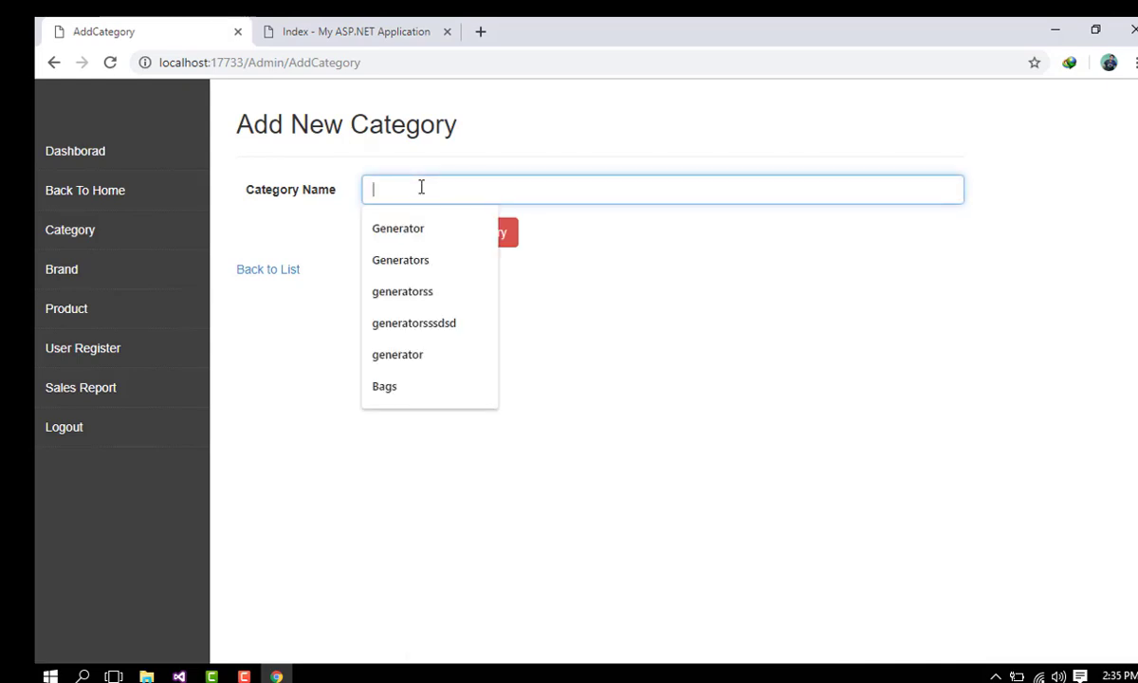
pyautogui.write('J')
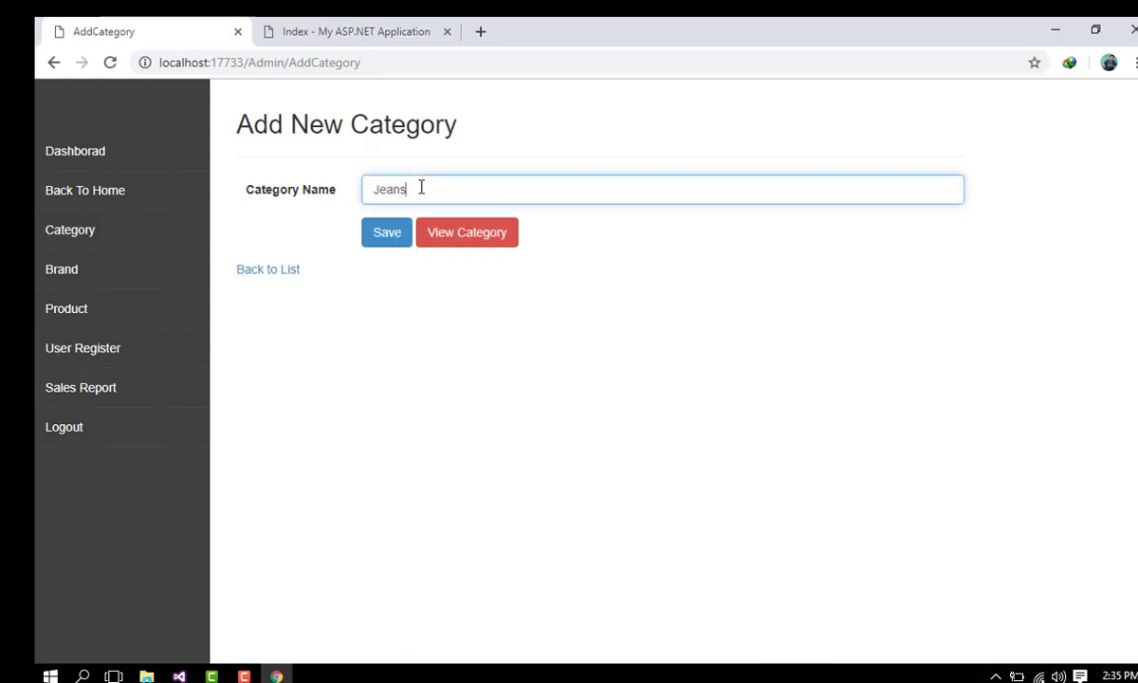
pyautogui.write('eans')
pyautogui.click(387, 233)
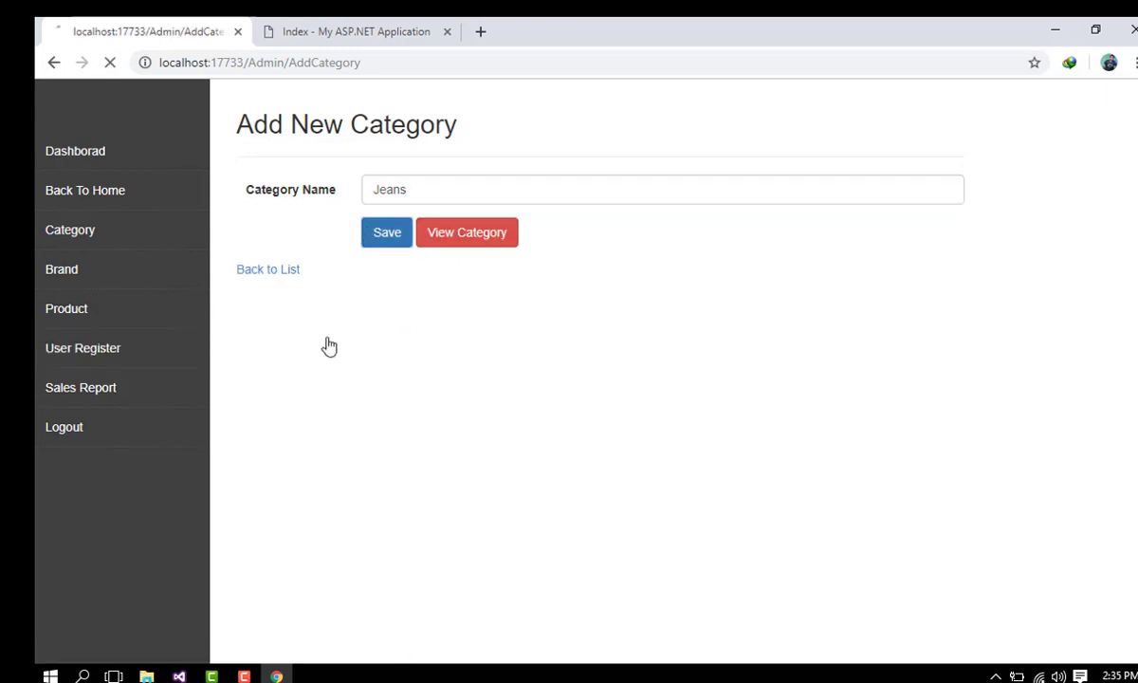
pyautogui.moveTo(225, 254); pyautogui.dragTo(376, 272)
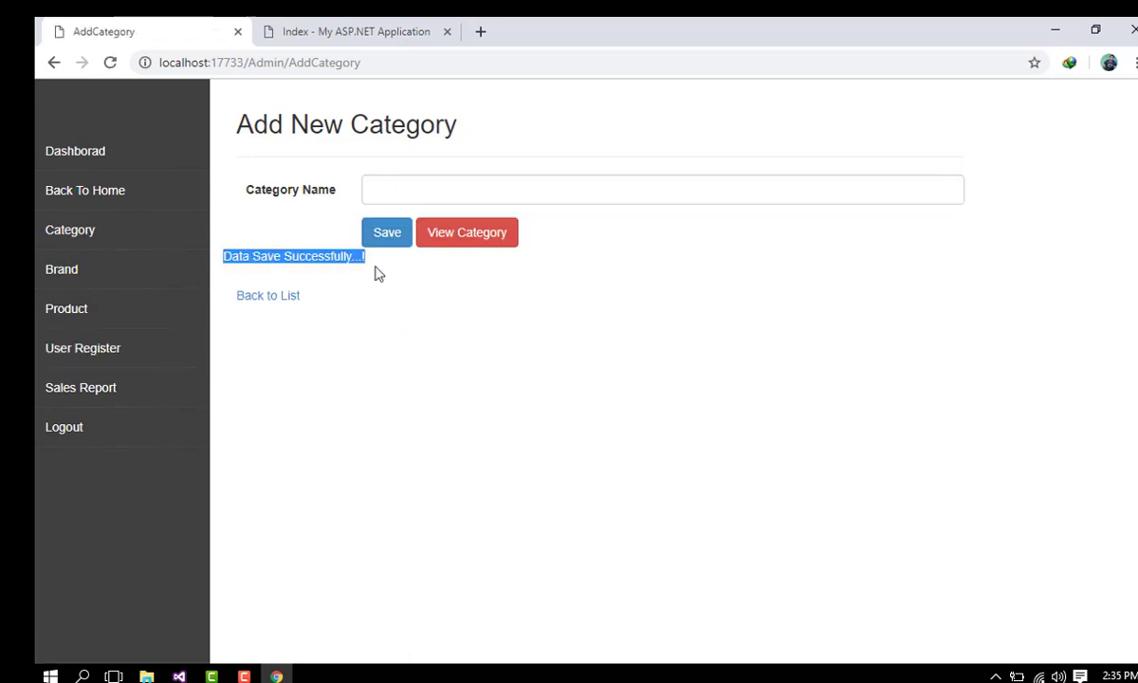
pyautogui.click(485, 239)
pyautogui.moveTo(245, 323); pyautogui.dragTo(344, 325)
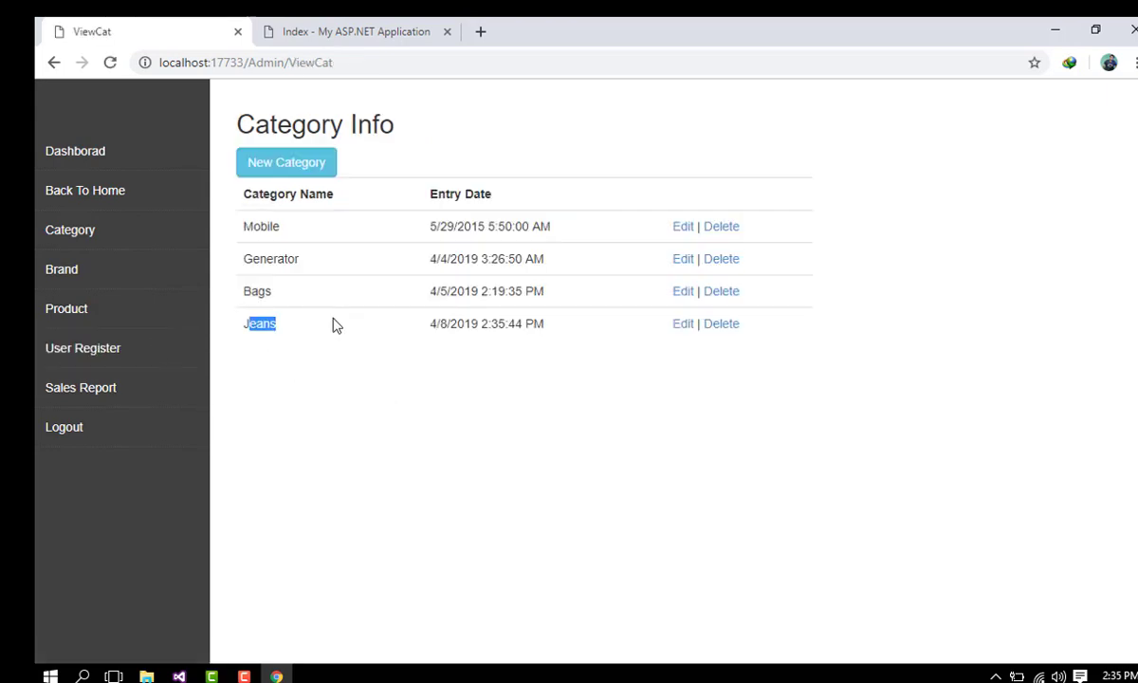
pyautogui.moveTo(244, 327); pyautogui.dragTo(293, 328)
# Step: Reload the storefront to show Jeans after Bags in the category links
pyautogui.click(361, 30)
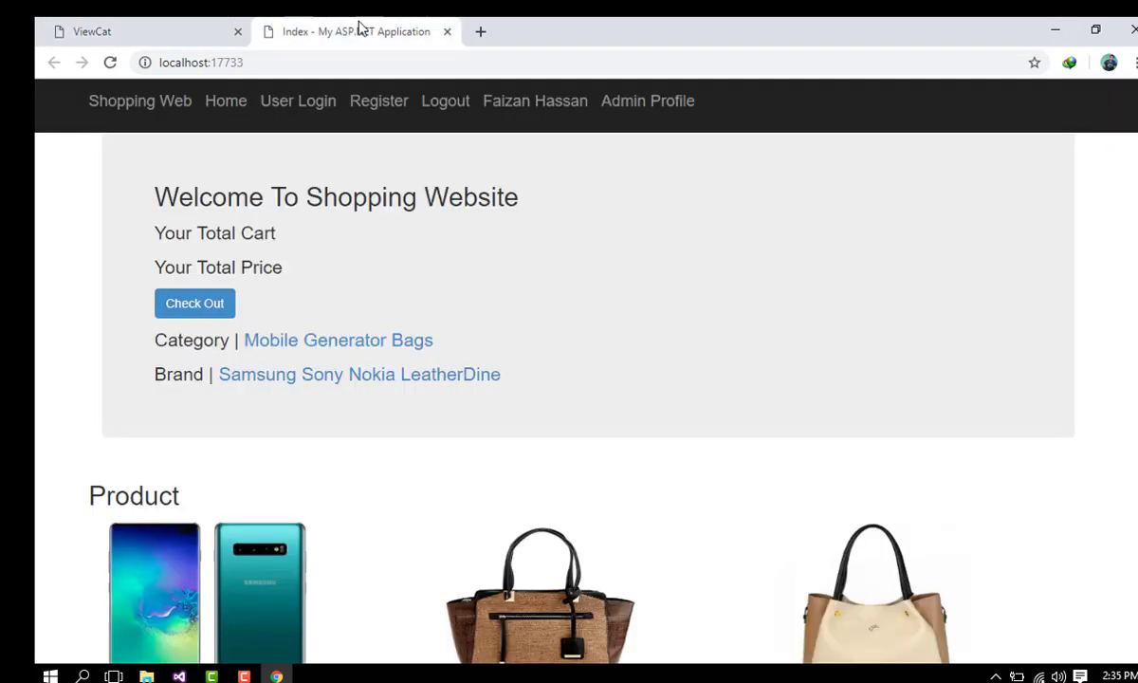
pyautogui.click(110, 63)
pyautogui.click(173, 25)
pyautogui.click(387, 29)
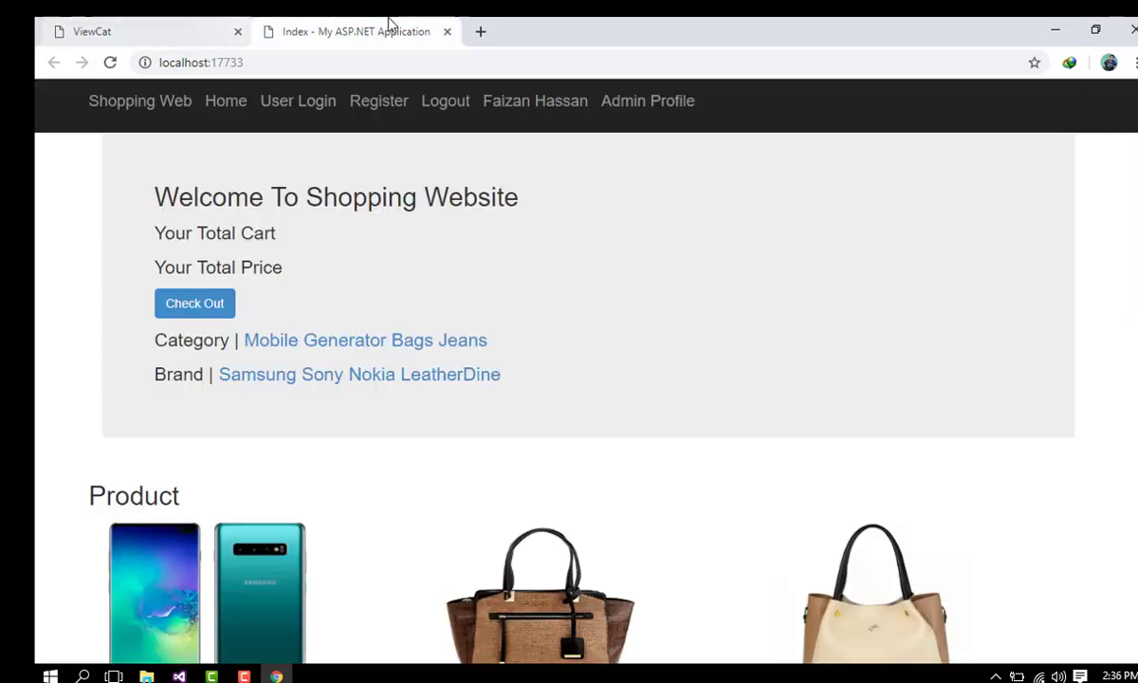
pyautogui.click(183, 21)
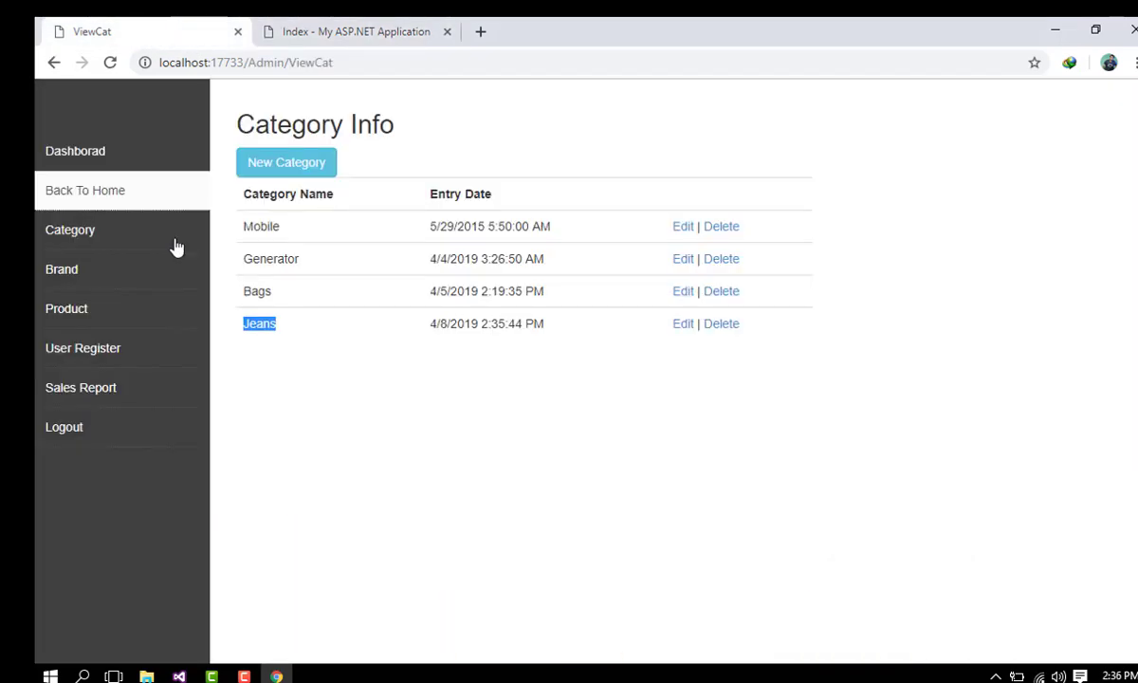
# Step: View the existing brands list and compare it with the storefront home page
pyautogui.click(114, 267)
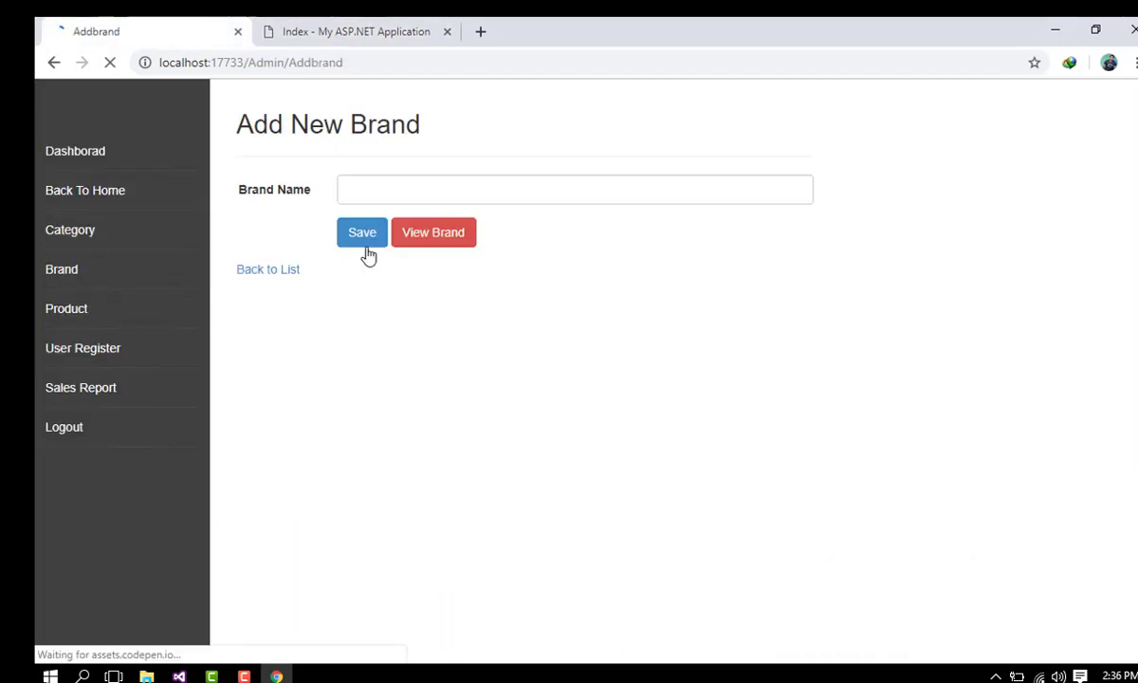
pyautogui.click(431, 234)
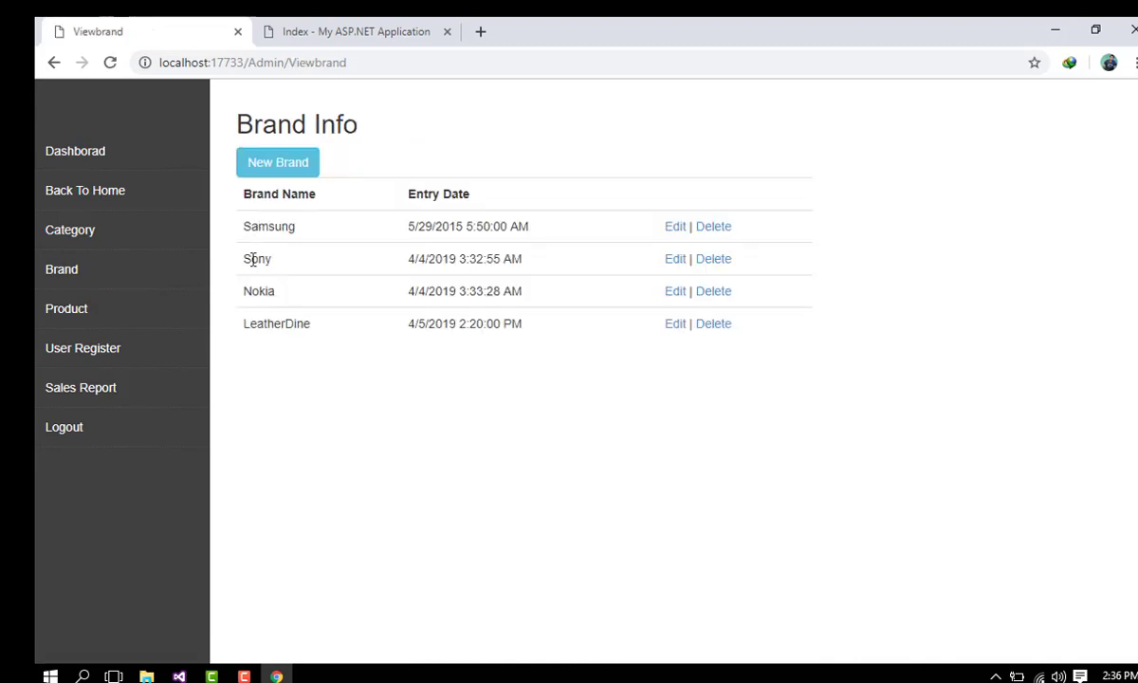
pyautogui.click(351, 31)
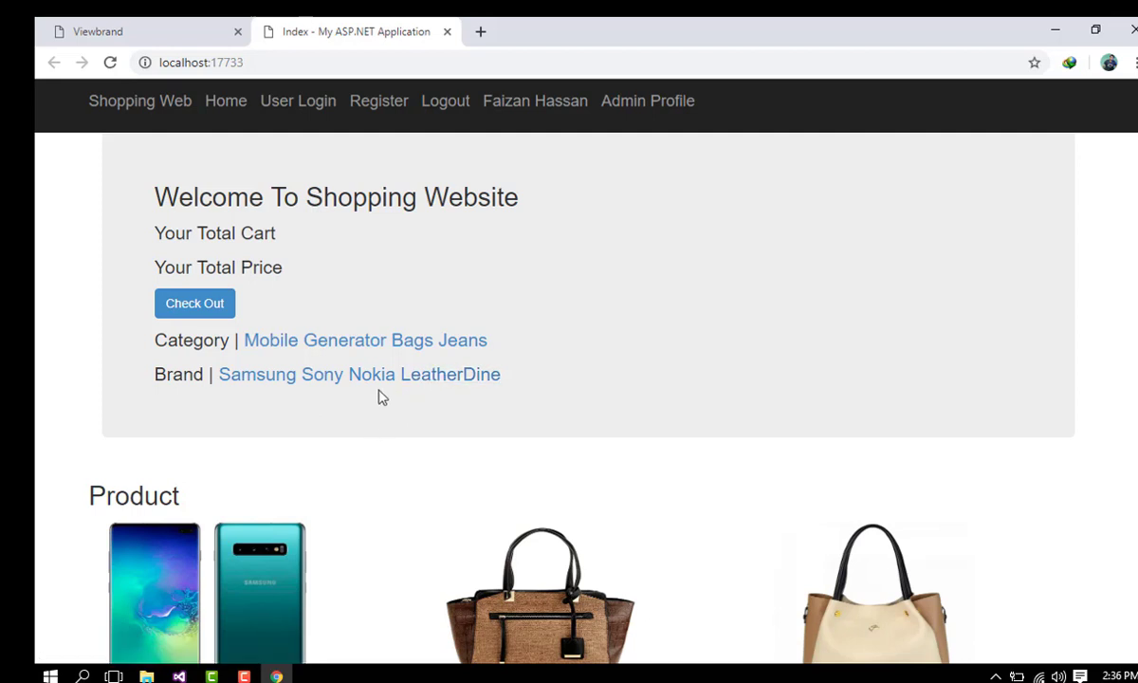
pyautogui.hotkey('ctrl', 'Tab')
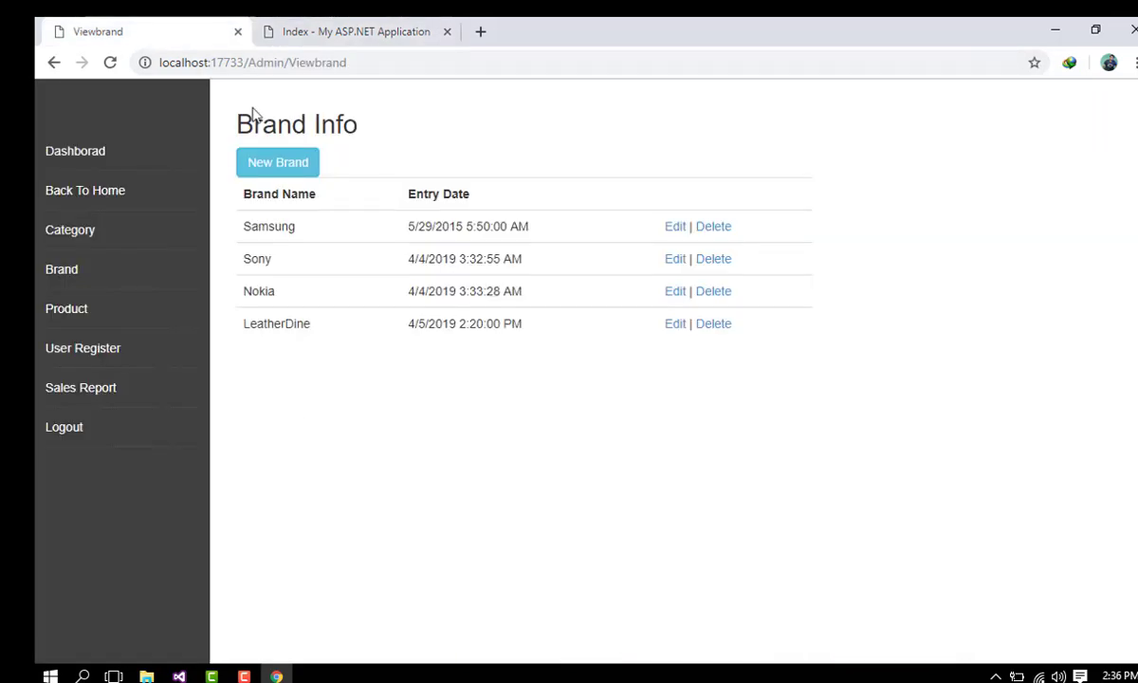
# Step: Add a brand named 'Denims' and confirm it in the Brand Info list
pyautogui.click(279, 164)
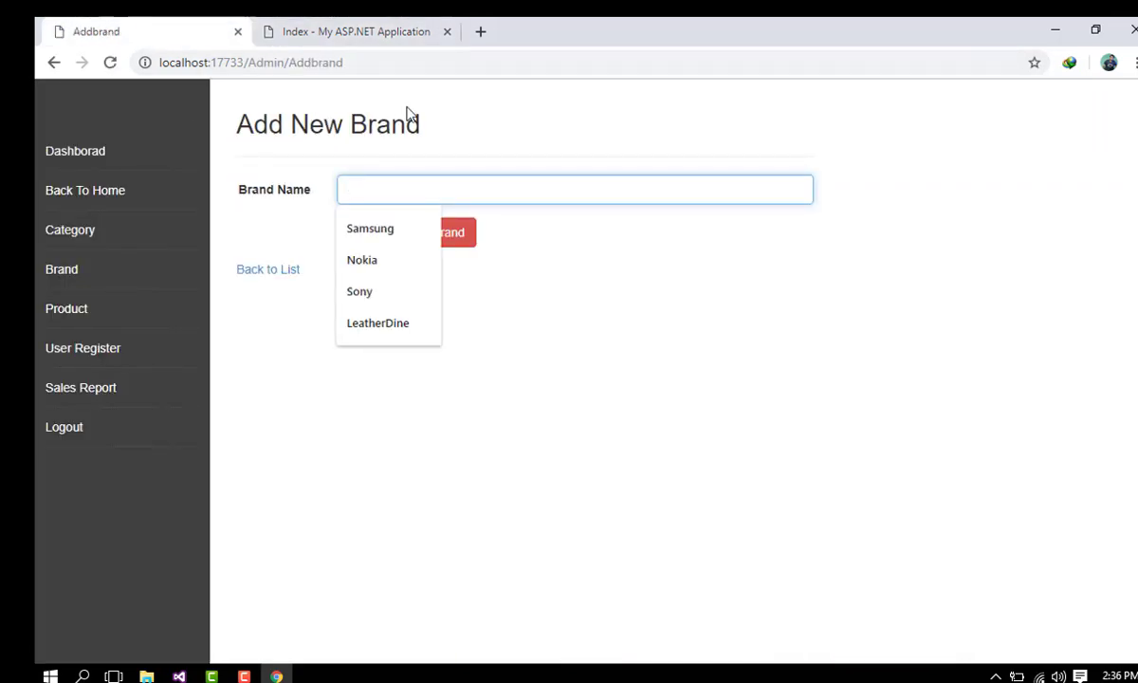
pyautogui.write('Denims')
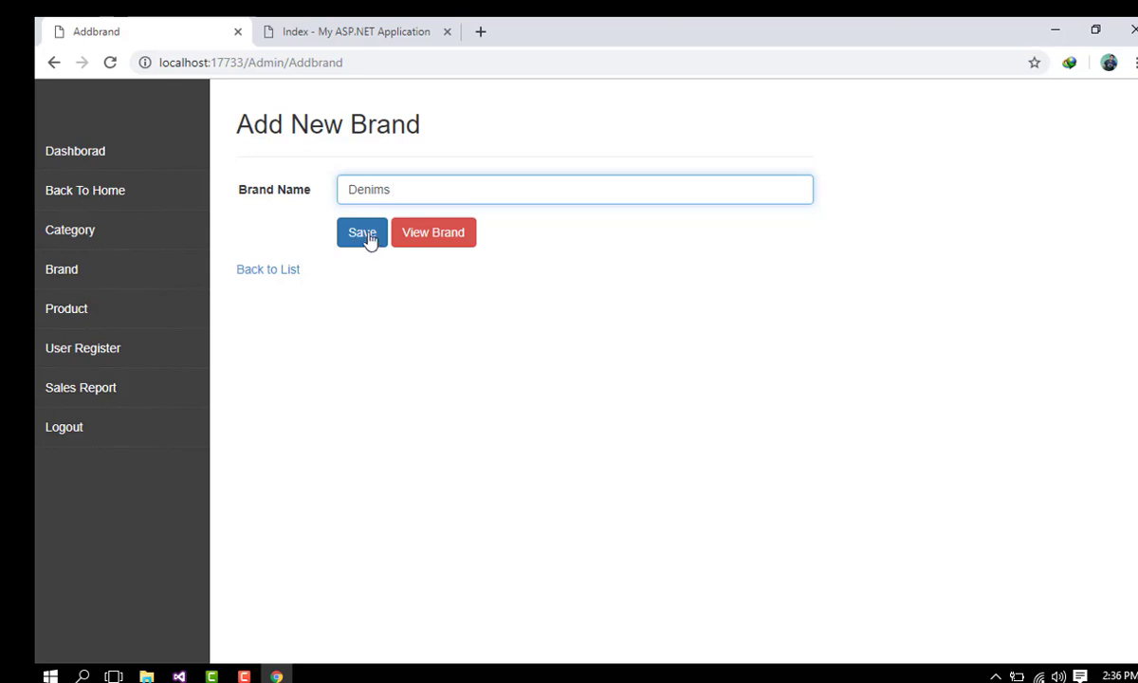
pyautogui.click(370, 237)
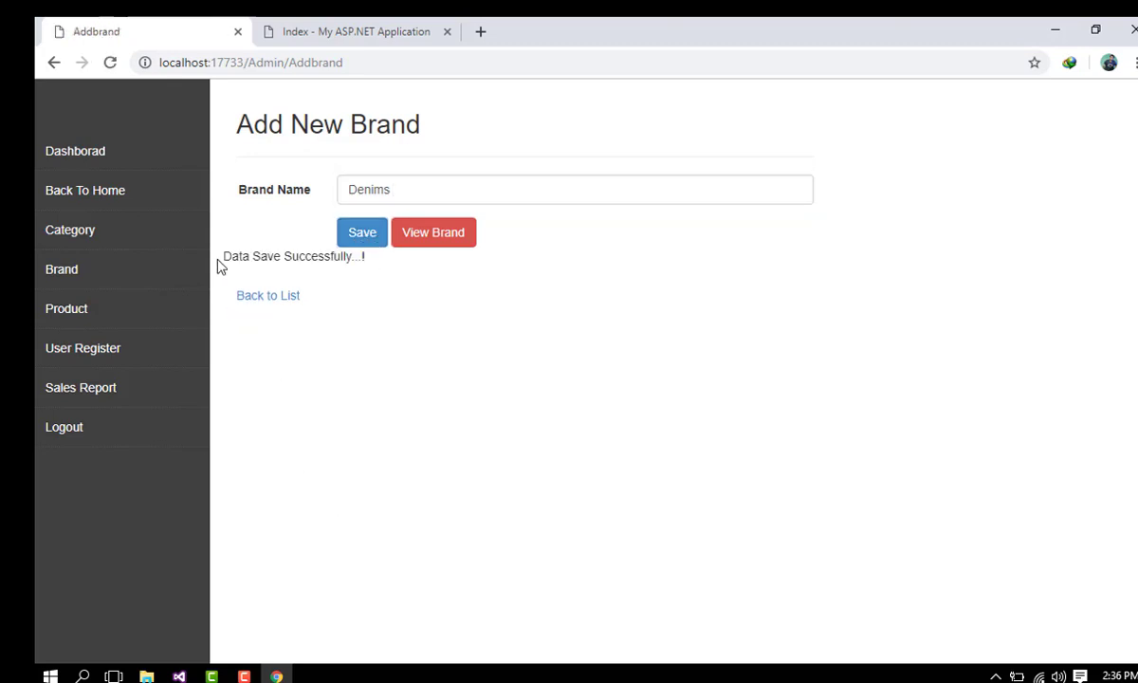
pyautogui.moveTo(218, 265); pyautogui.dragTo(438, 251)
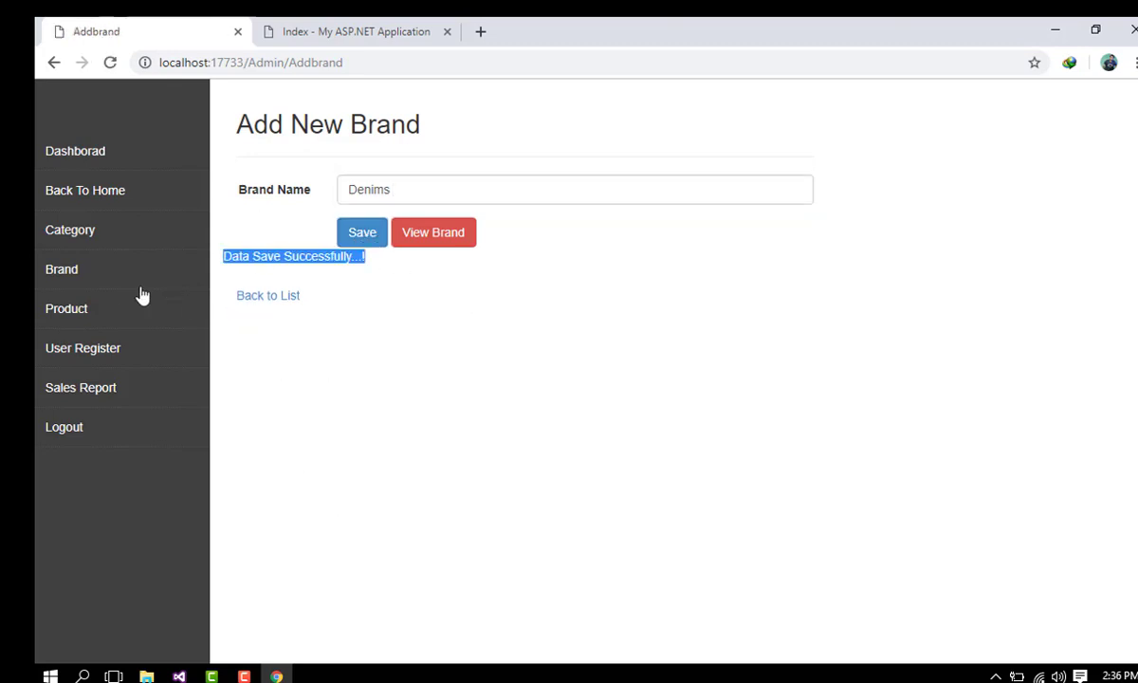
pyautogui.click(442, 233)
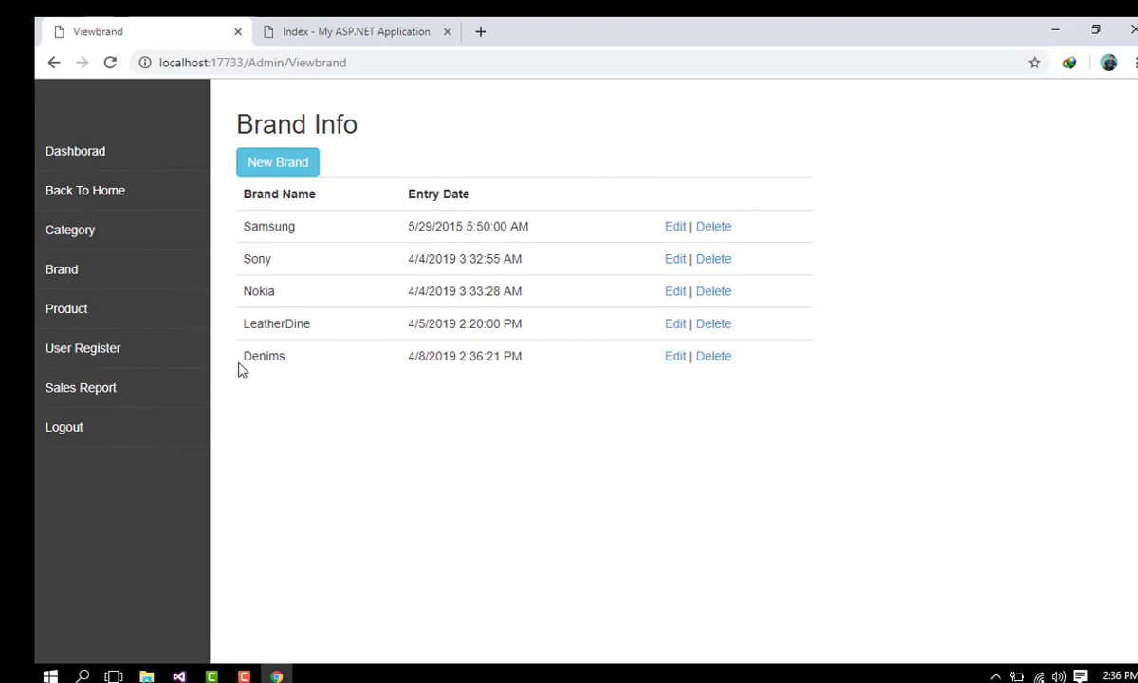
pyautogui.moveTo(240, 370); pyautogui.dragTo(402, 370)
# Step: Reload the storefront to show Denims after LeatherDine in the brand links
pyautogui.click(303, 24)
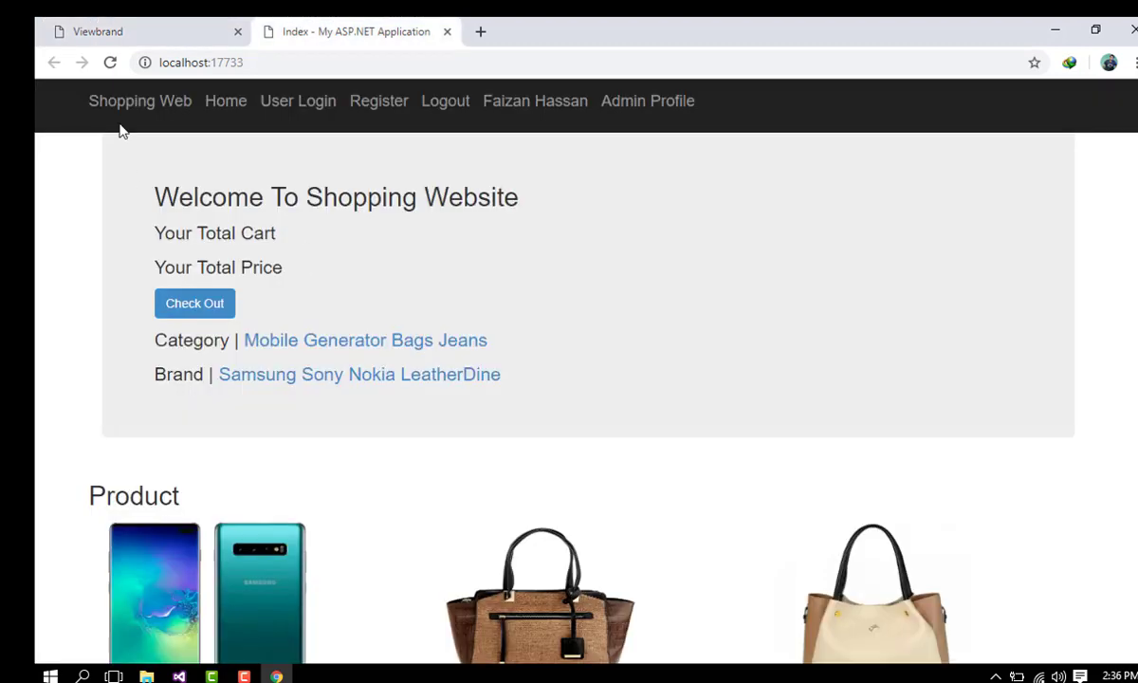
pyautogui.click(110, 63)
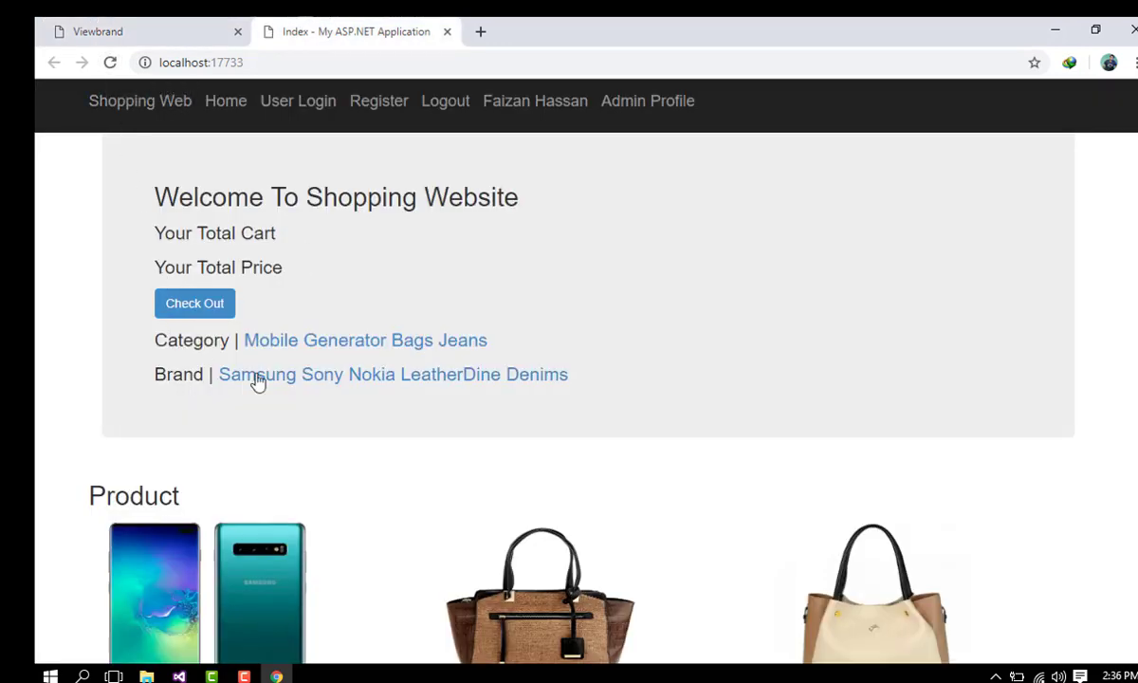
pyautogui.moveTo(502, 376); pyautogui.dragTo(614, 380)
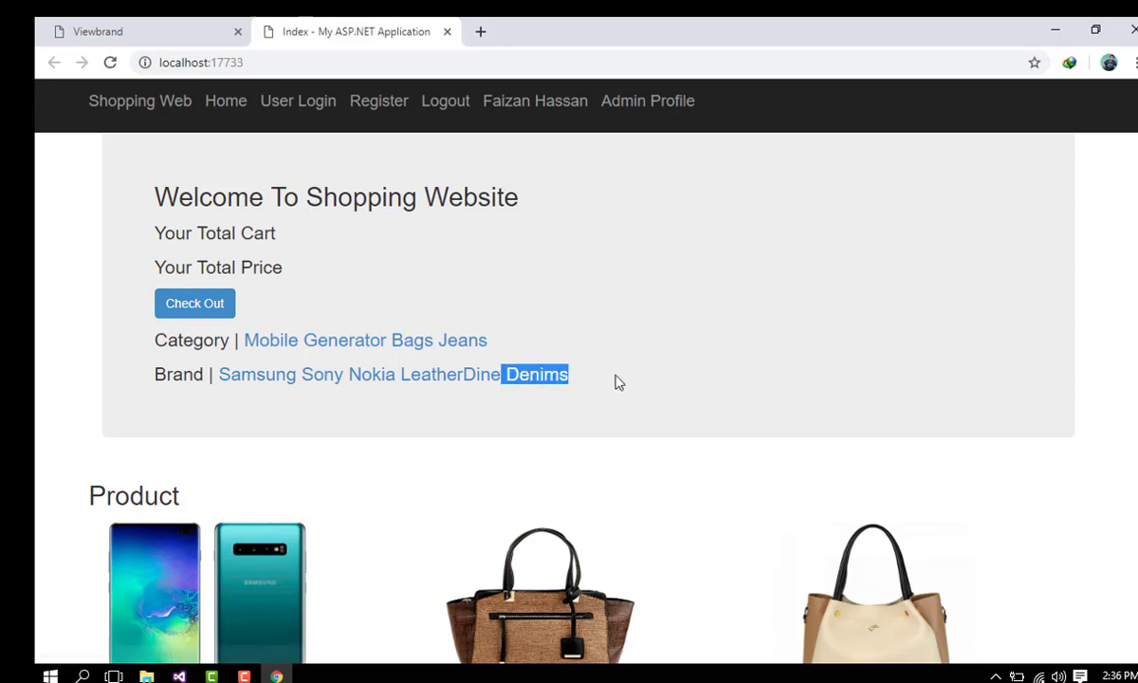
pyautogui.click(538, 439)
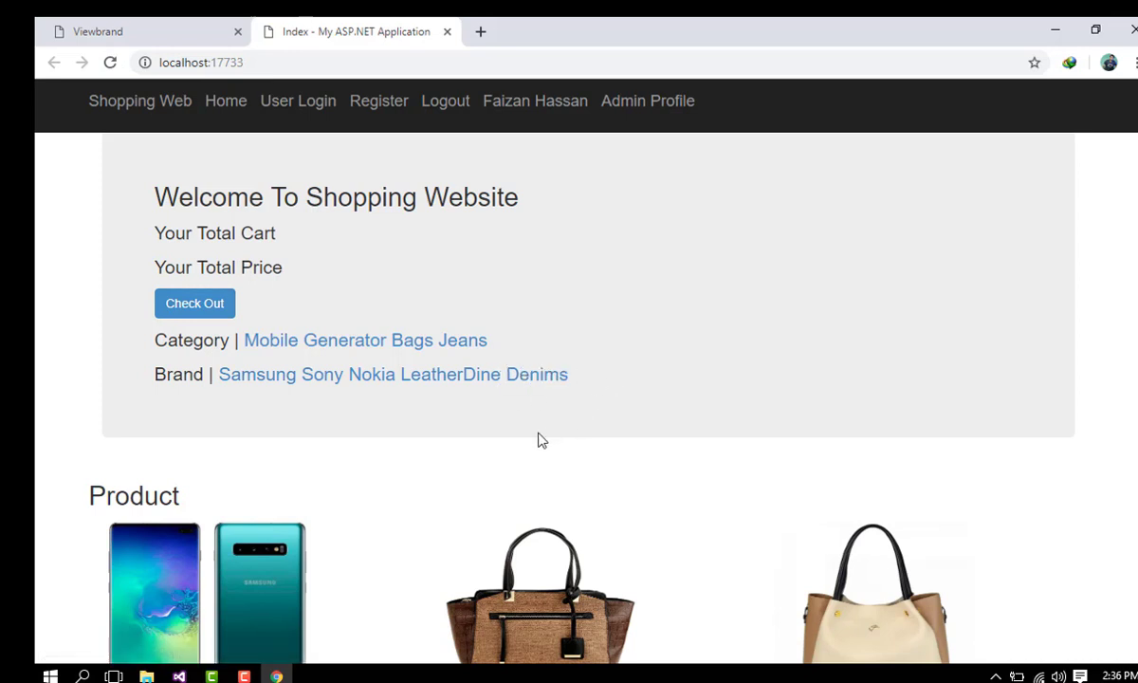
pyautogui.click(231, 21)
pyautogui.click(147, 313)
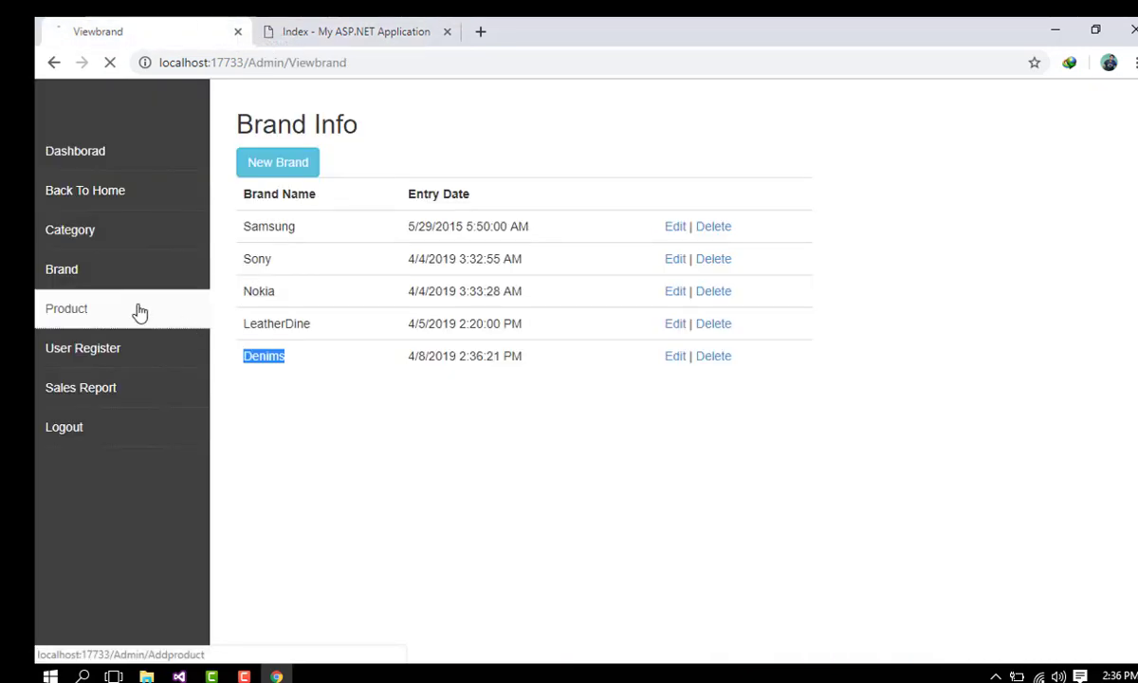
# Step: Enter product Mens Dinam Jeans, price 1500, category Jeans and brand Denims
pyautogui.click(417, 194)
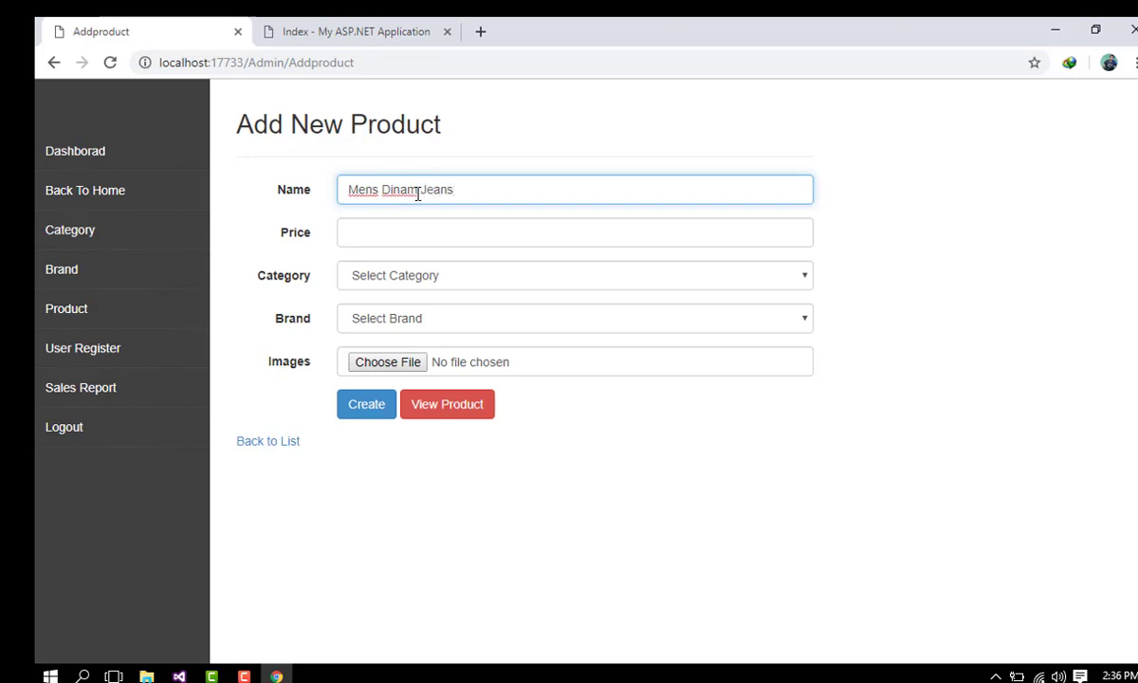
pyautogui.click(427, 228)
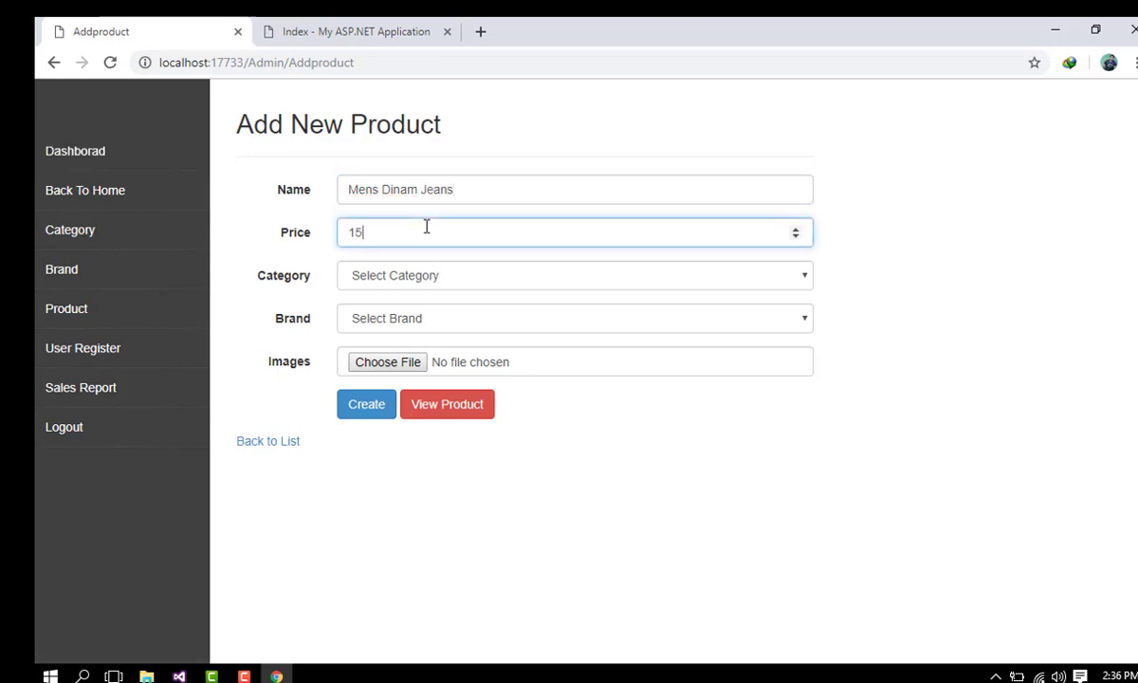
pyautogui.write('1500')
pyautogui.press('Tab')
pyautogui.press('Down')
pyautogui.press('Down')
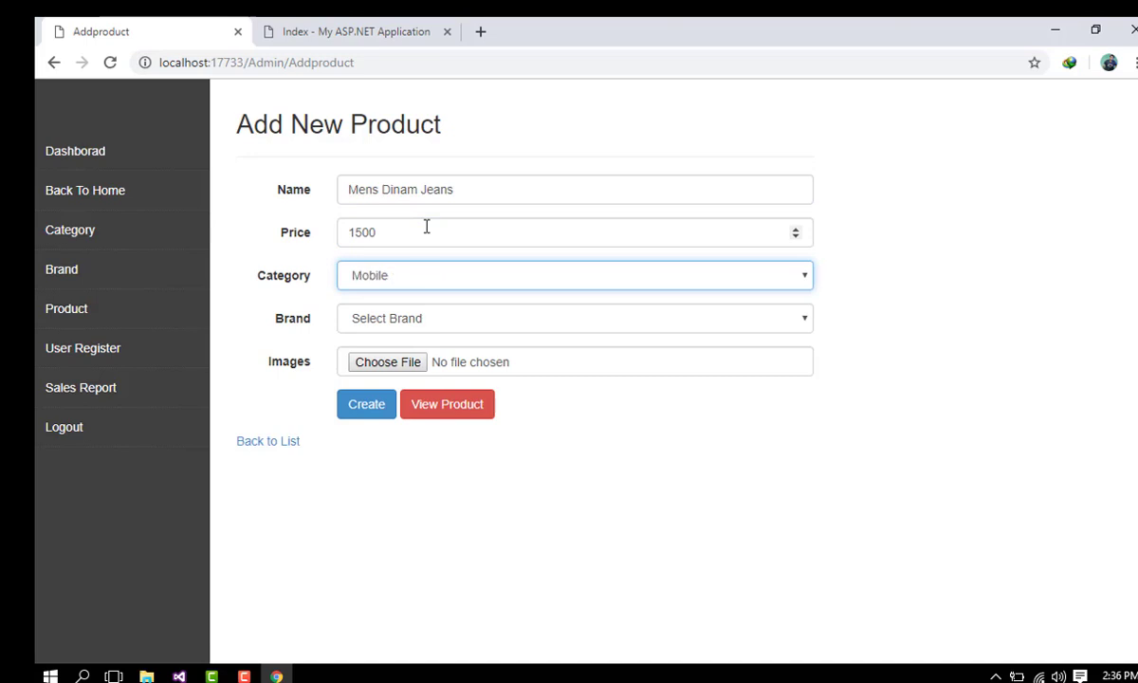
pyautogui.click(441, 275)
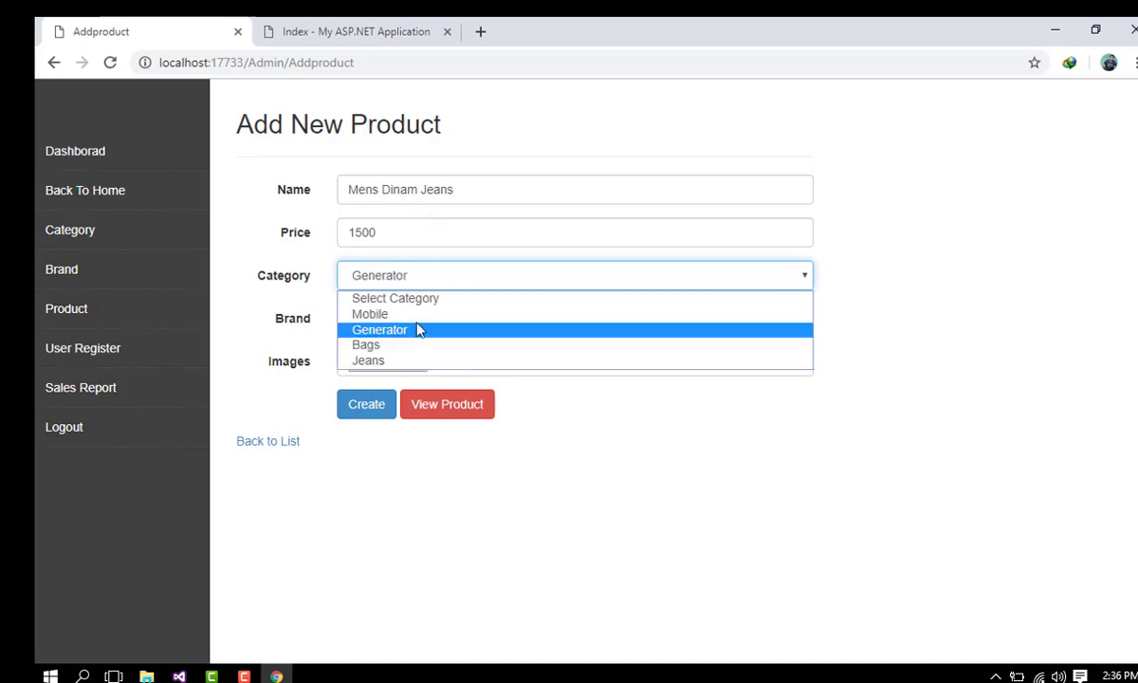
pyautogui.click(444, 362)
pyautogui.click(382, 319)
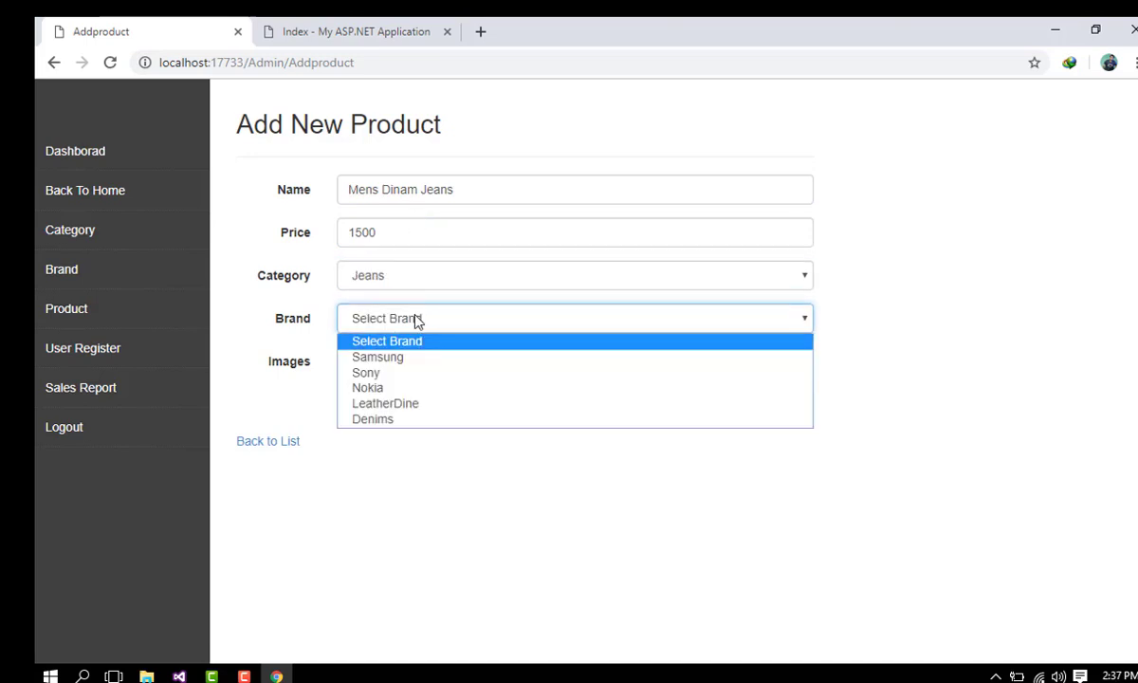
pyautogui.click(399, 420)
# Step: Attach the p1 image and save the Mens Dinam Jeans product
pyautogui.click(408, 367)
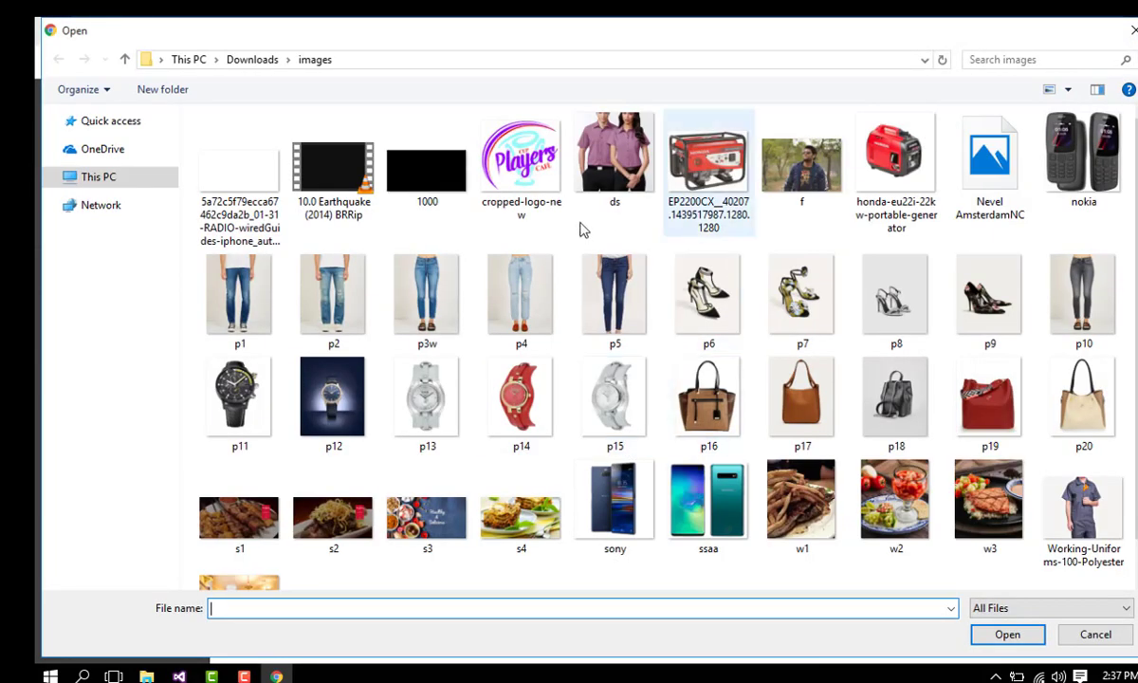
pyautogui.click(222, 289)
pyautogui.click(1007, 635)
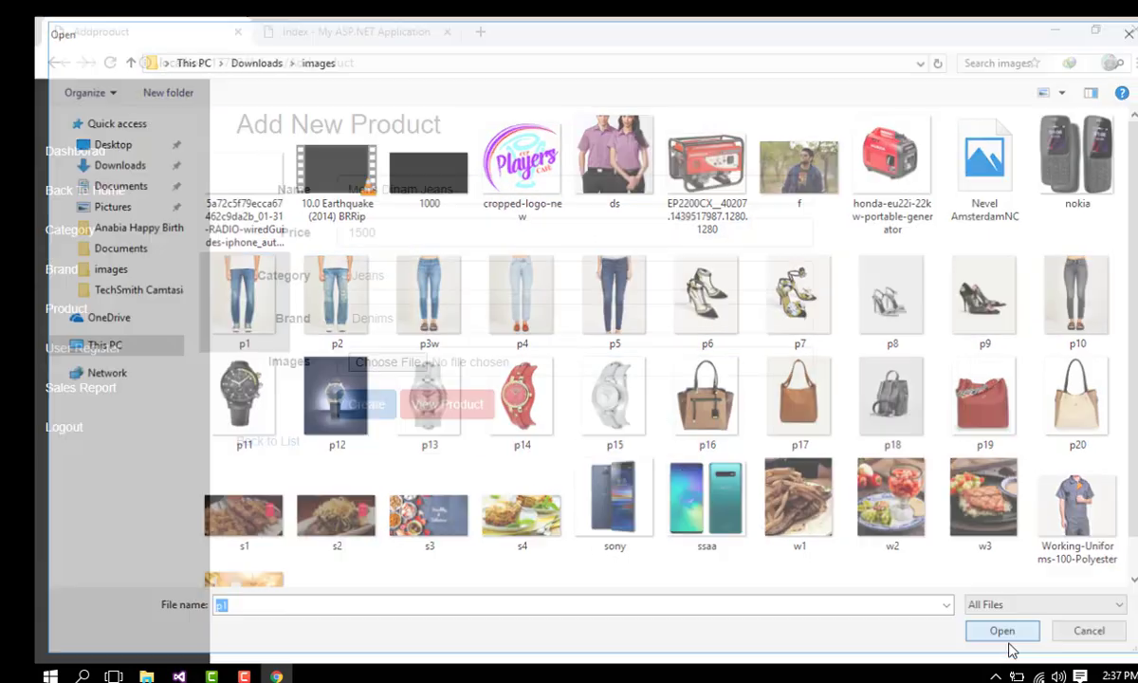
pyautogui.click(364, 407)
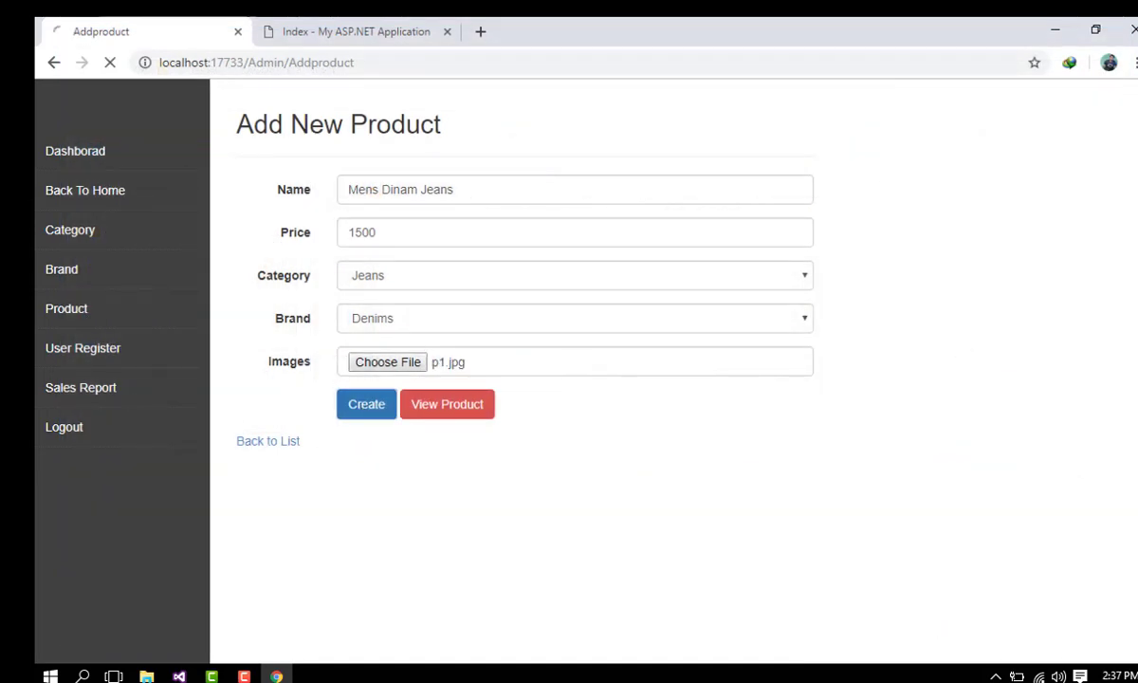
pyautogui.moveTo(224, 429); pyautogui.dragTo(424, 441)
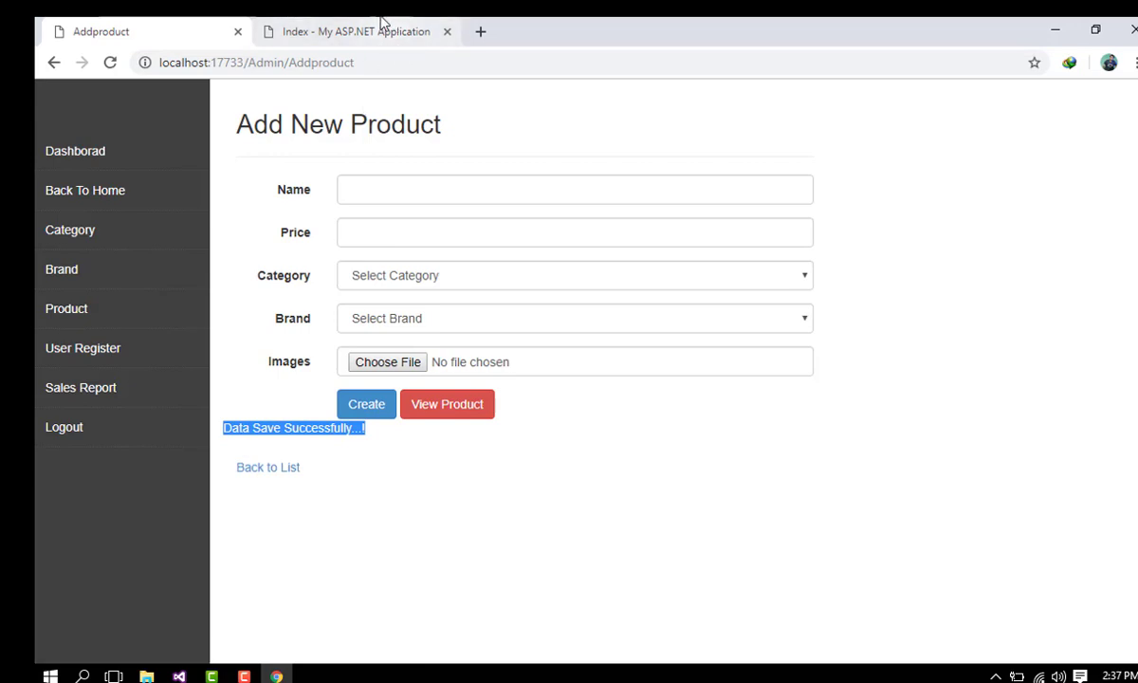
# Step: Confirm the jeans in the Product Info list and refresh the storefront to show it
pyautogui.click(455, 408)
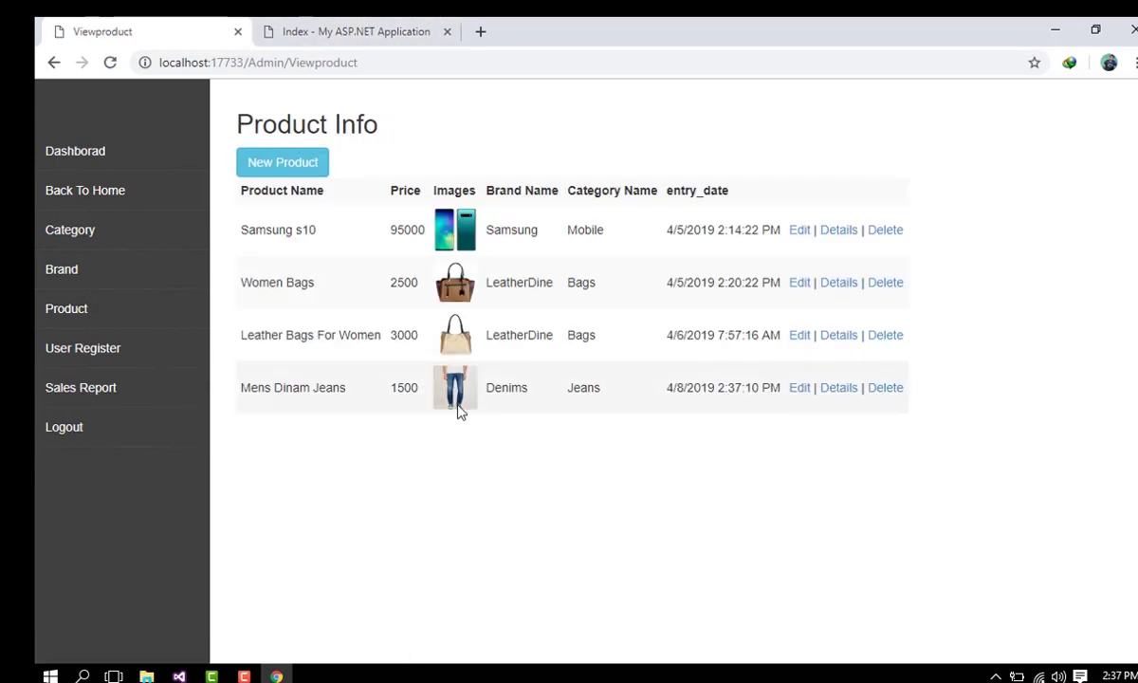
pyautogui.moveTo(237, 397); pyautogui.dragTo(472, 387)
pyautogui.click(581, 452)
pyautogui.click(327, 28)
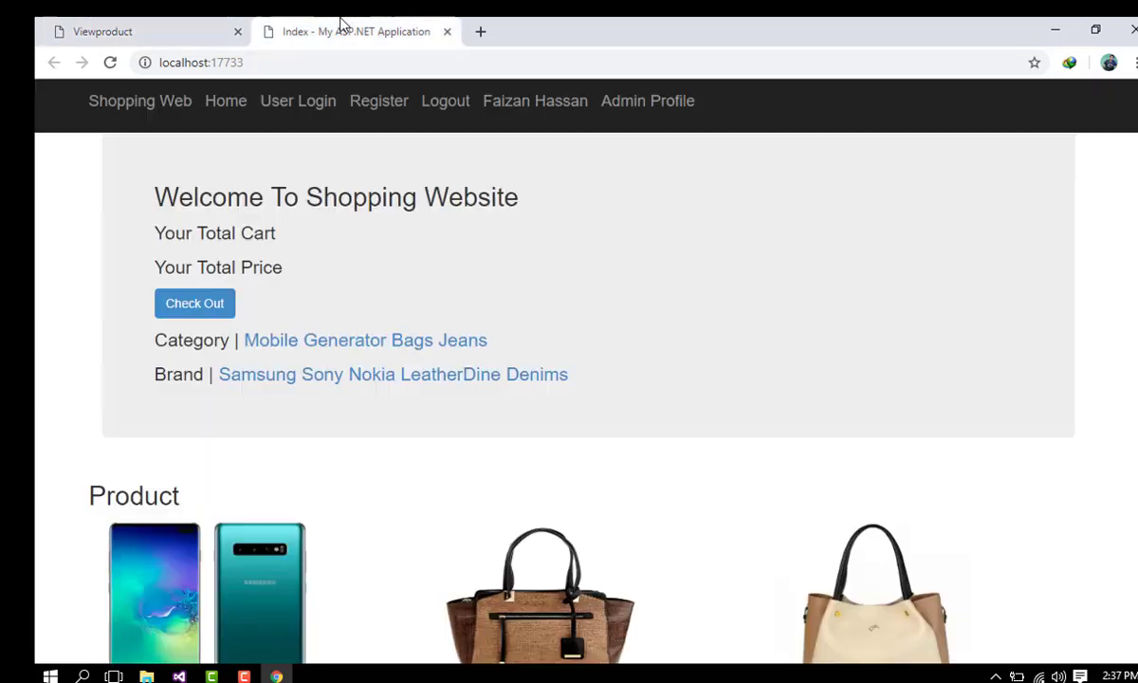
pyautogui.click(110, 65)
pyautogui.scroll(-4, 483, 466)
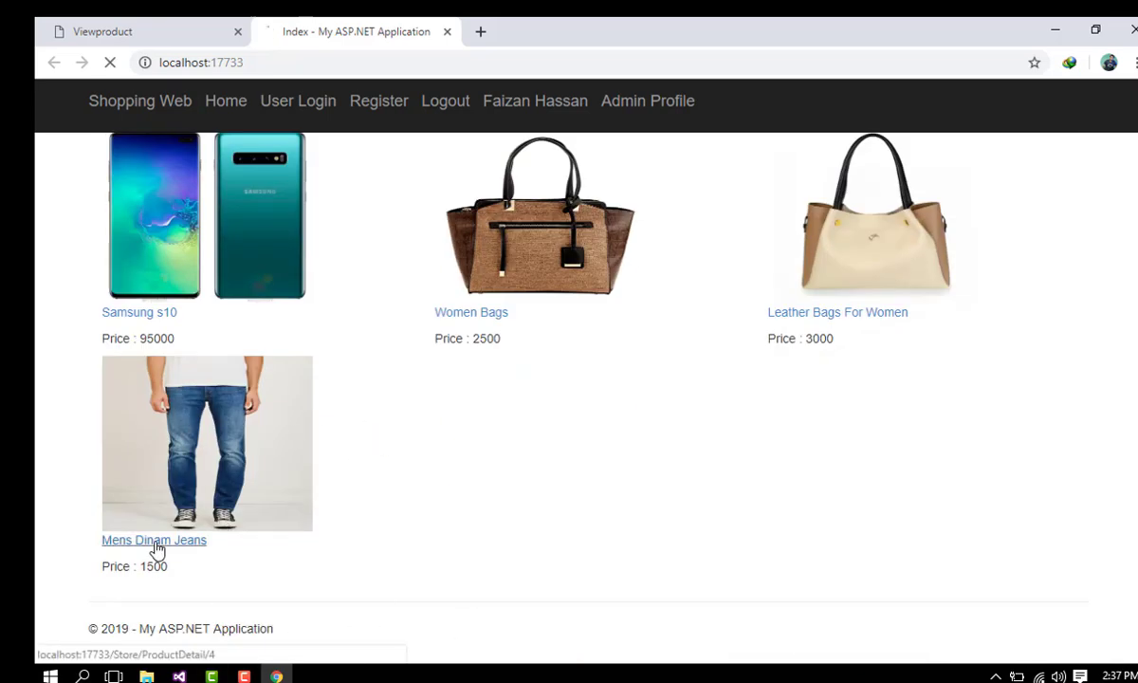
# Step: Check the Mens Dinam Jeans detail page at 1500, then open the admin Add New Brand form
pyautogui.moveTo(95, 462); pyautogui.dragTo(318, 466)
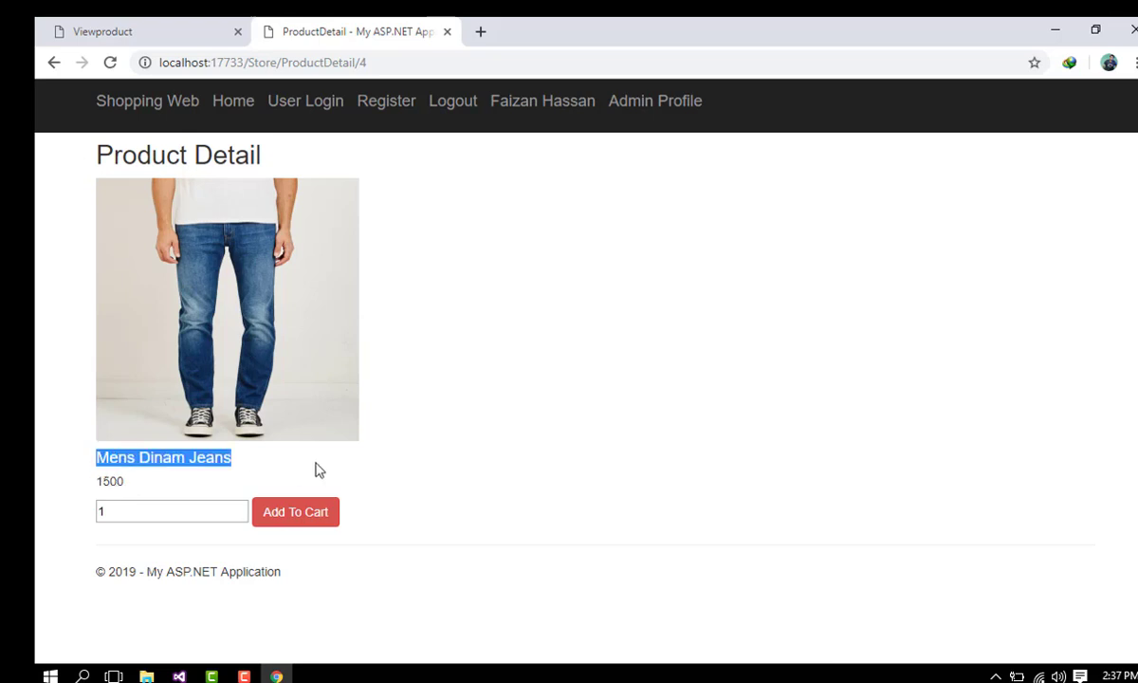
pyautogui.click(319, 467)
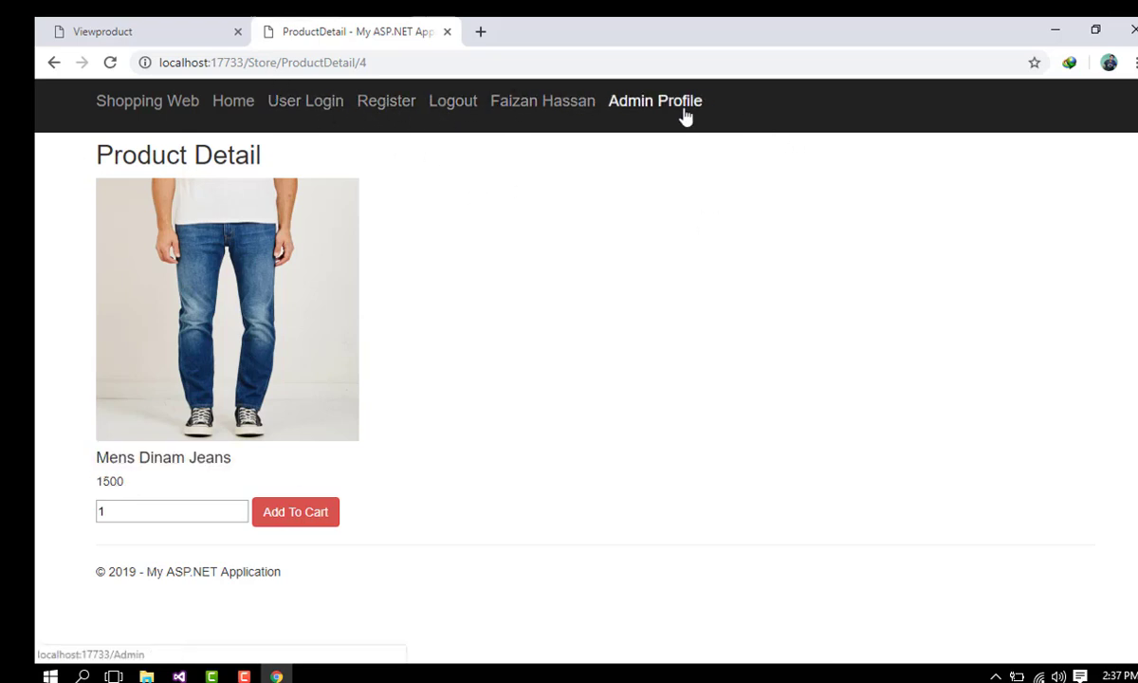
pyautogui.click(637, 106)
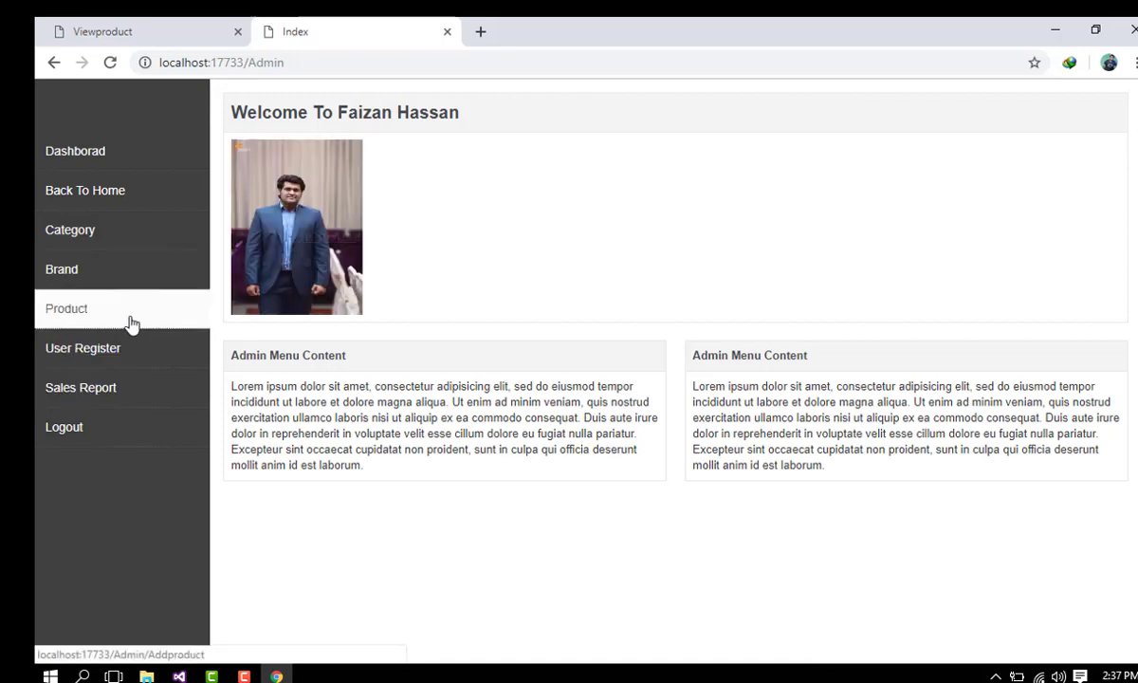
pyautogui.click(127, 239)
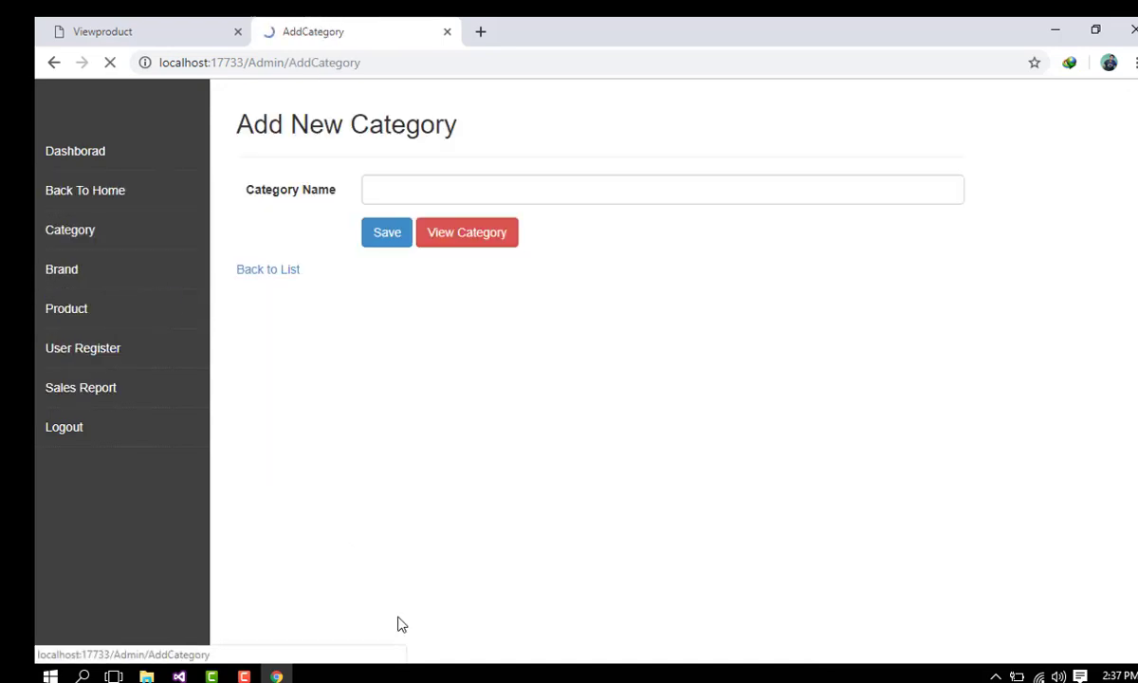
pyautogui.click(396, 190)
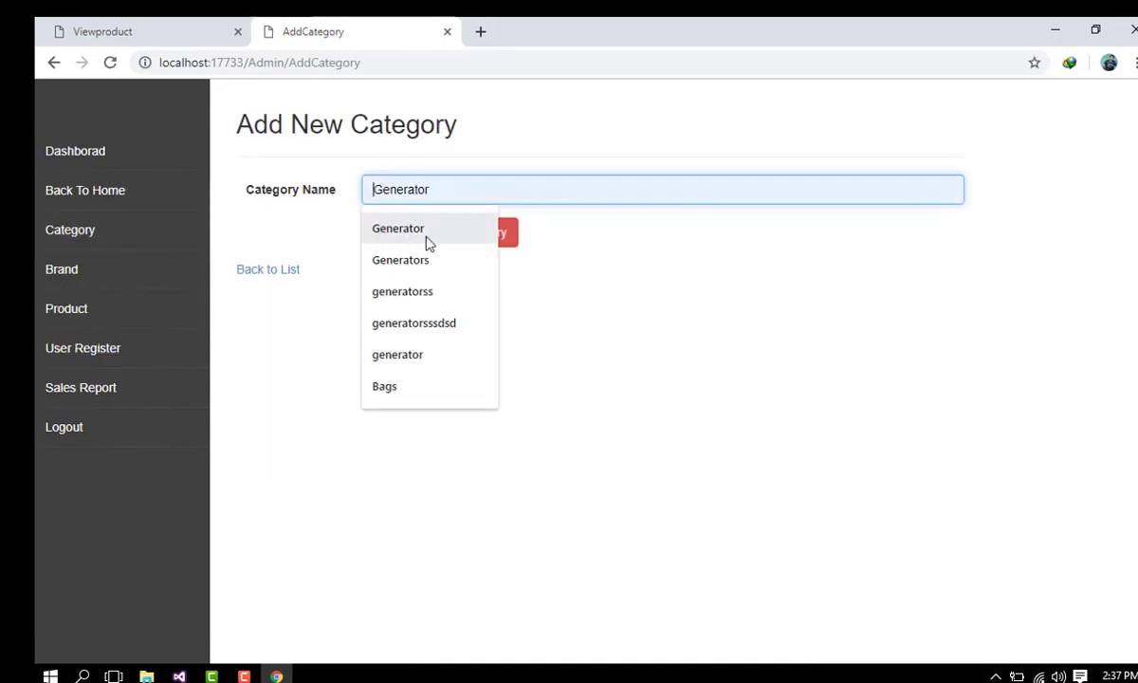
pyautogui.click(83, 269)
pyautogui.click(468, 189)
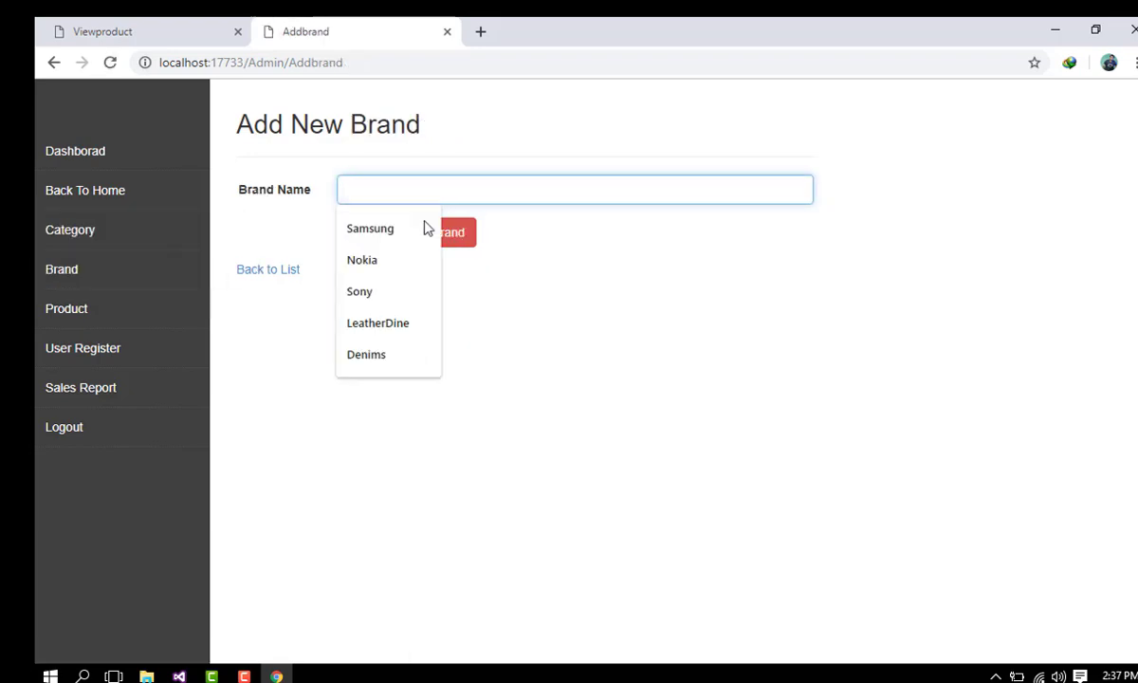
# Step: Save a new brand named 'Honda'
pyautogui.write('Honda')
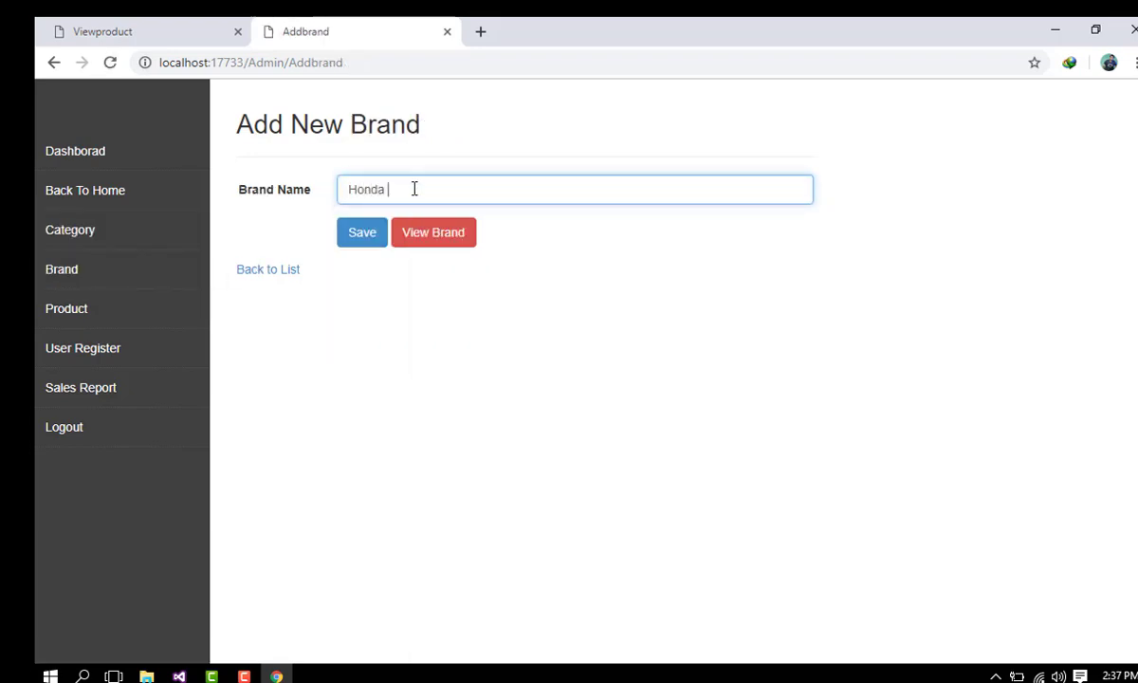
pyautogui.press('Tab')
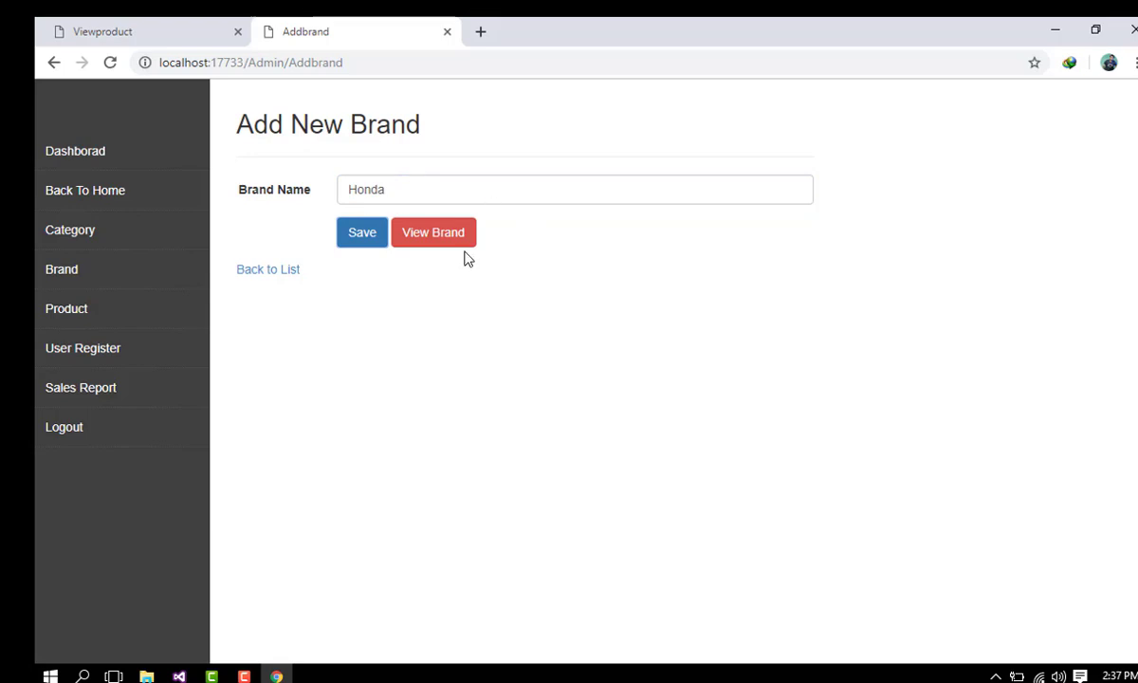
pyautogui.click(362, 230)
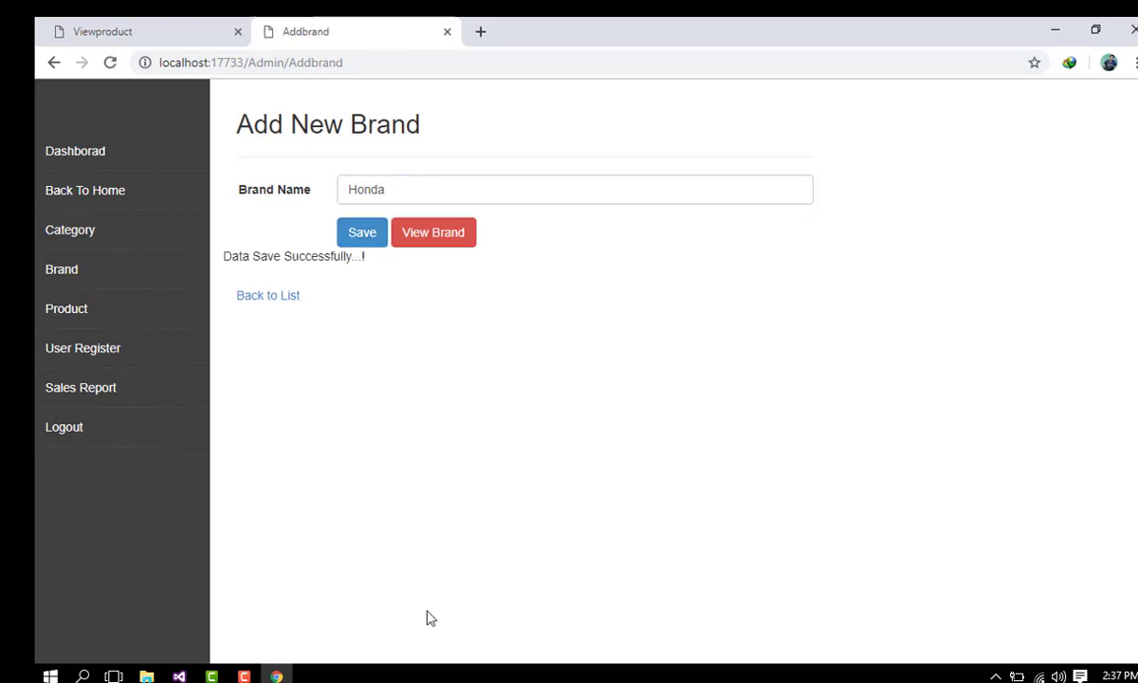
# Step: Fill the new product form with Honda Generators, 85000, category Generator and brand Honda
pyautogui.click(96, 314)
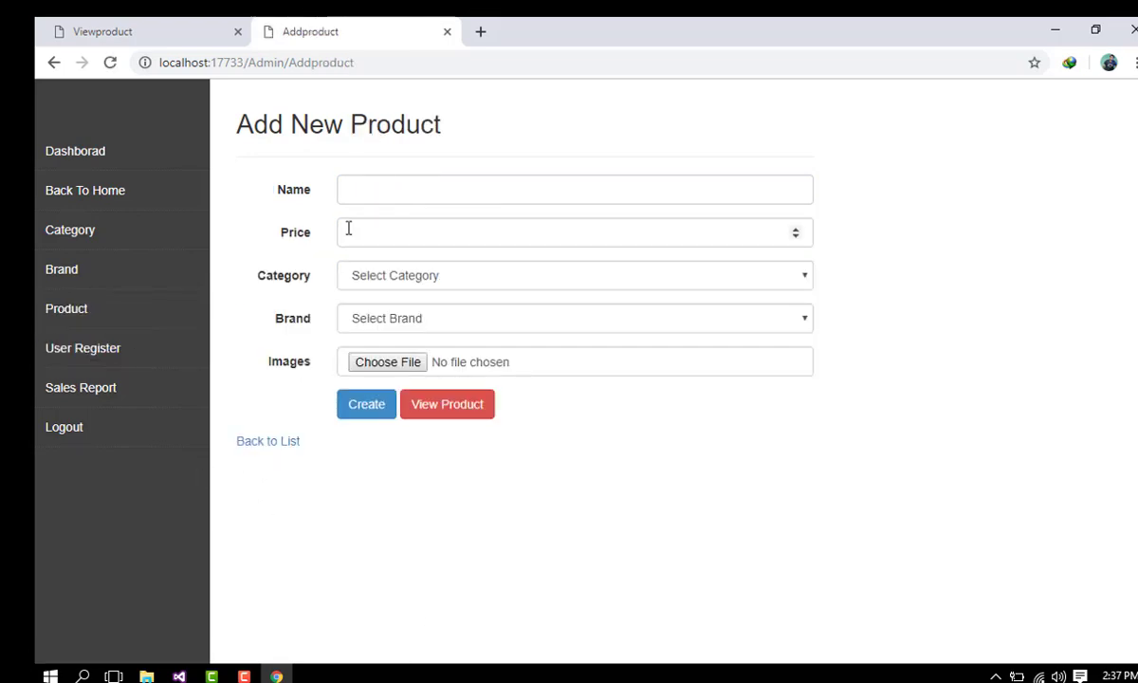
pyautogui.click(365, 184)
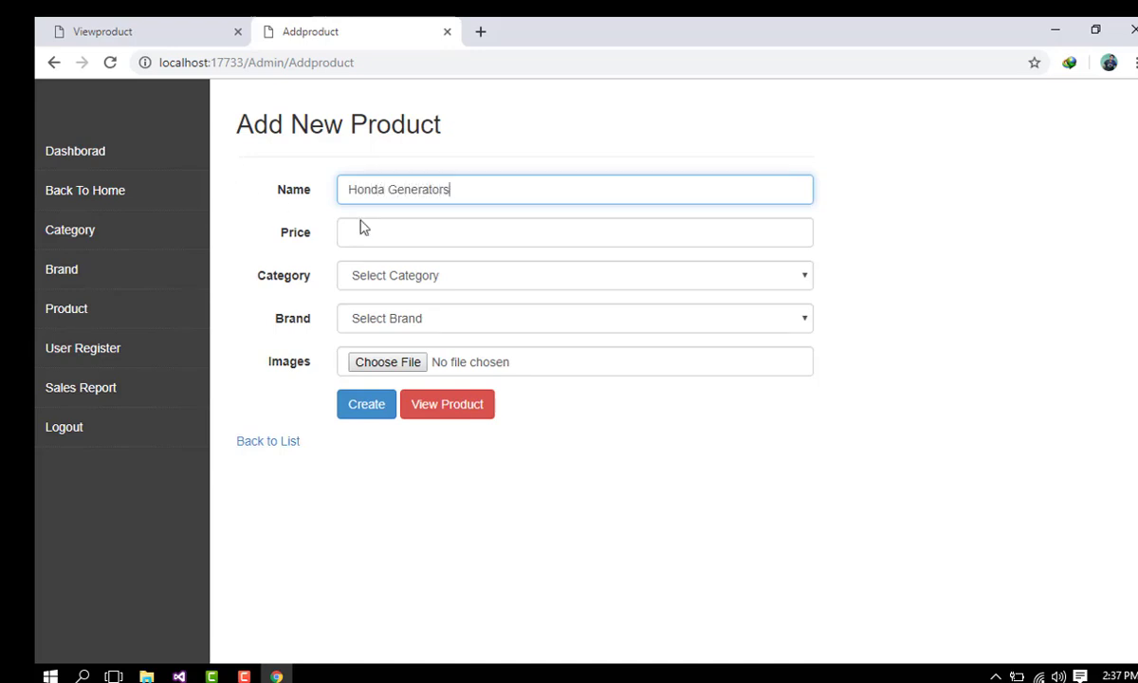
pyautogui.click(402, 232)
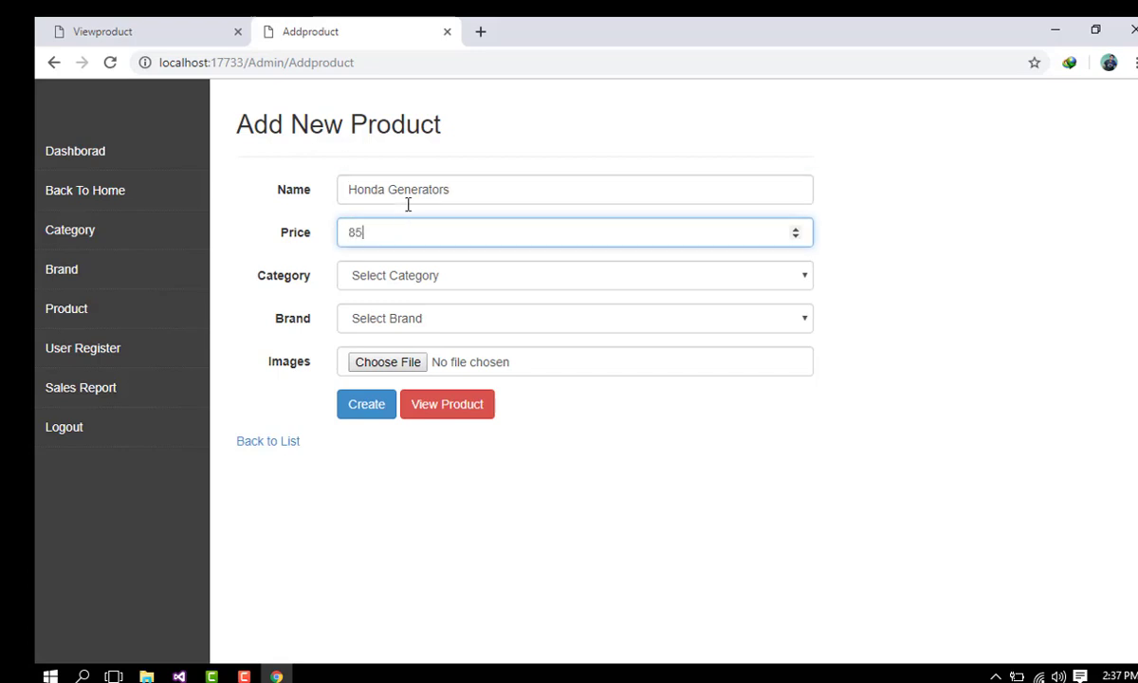
pyautogui.click(410, 270)
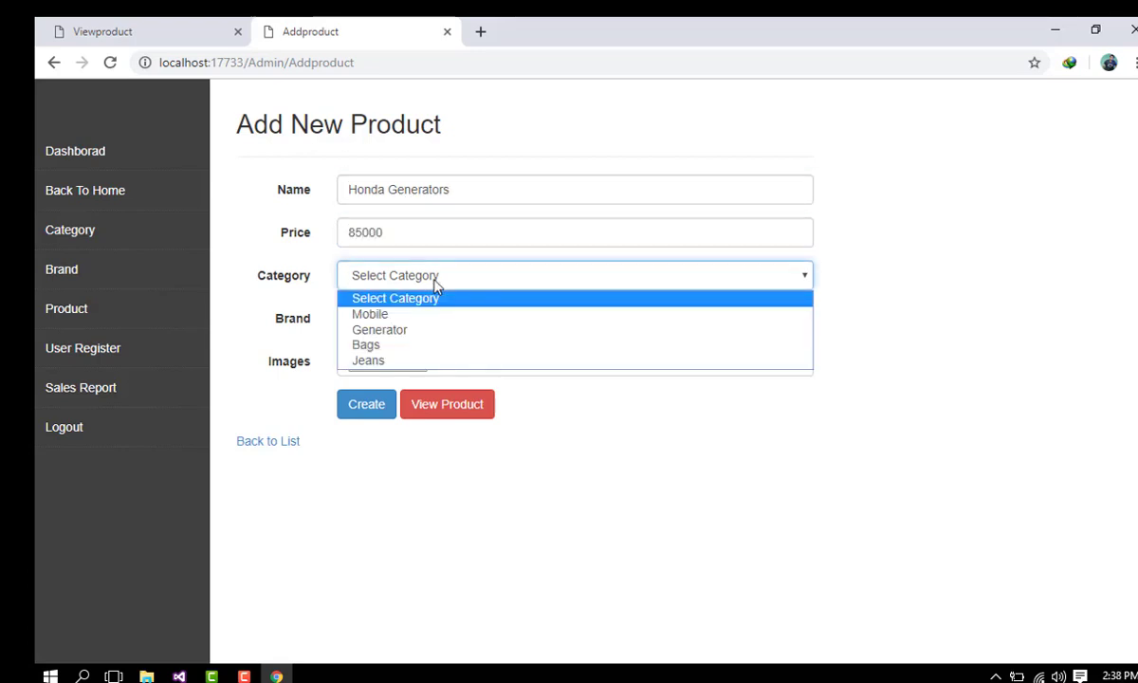
pyautogui.click(391, 331)
pyautogui.click(396, 317)
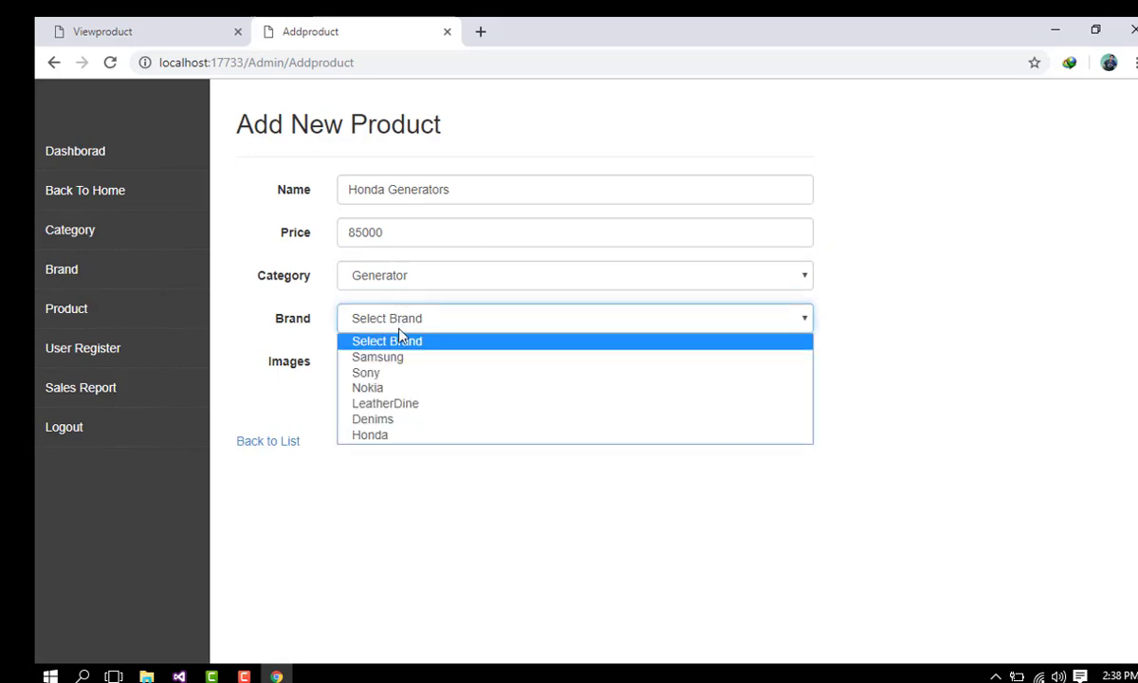
pyautogui.click(384, 436)
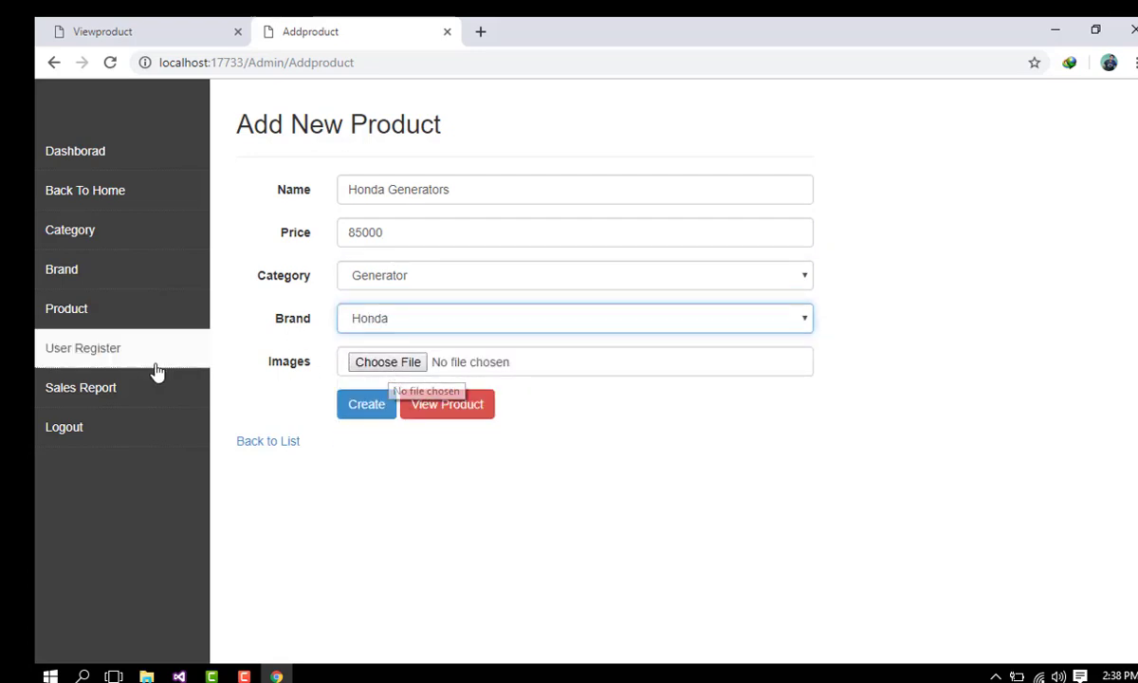
pyautogui.click(359, 369)
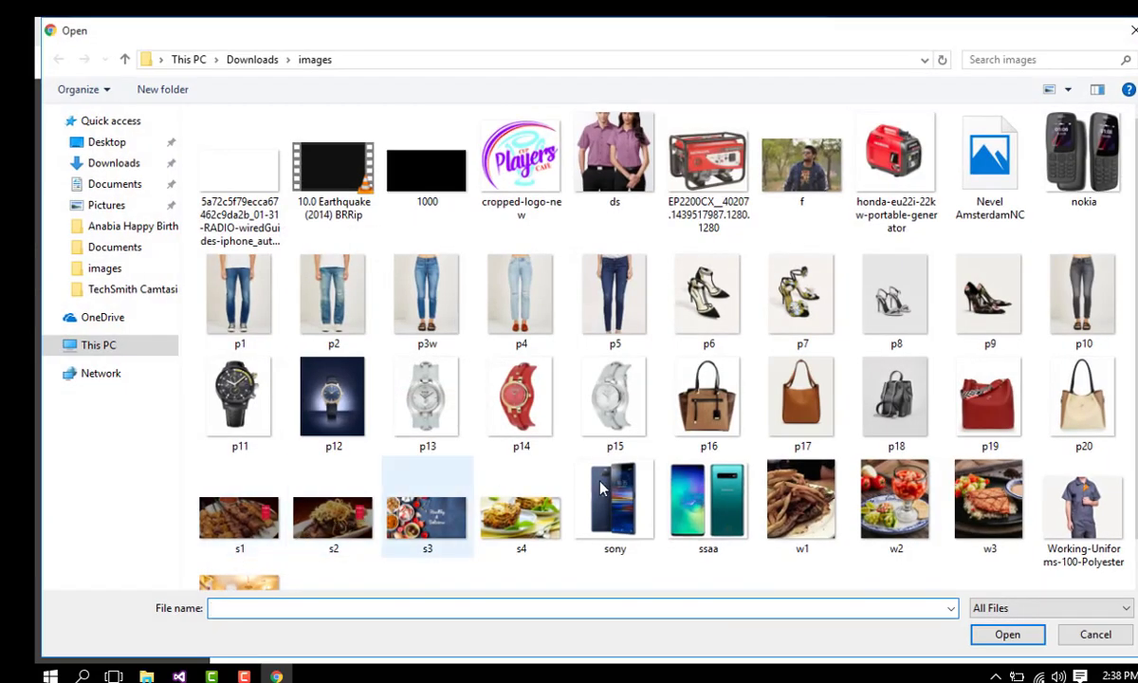
# Step: Attach the EP2200CX image, create Honda Generators, and bring up the Product Info list
pyautogui.click(736, 194)
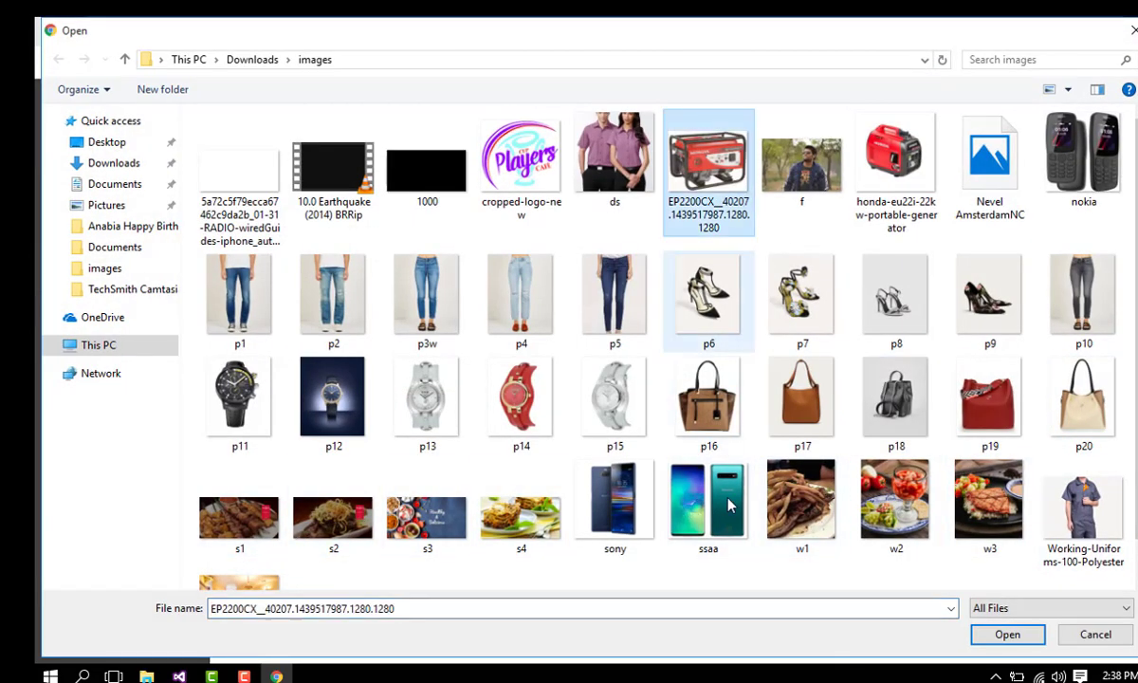
pyautogui.click(1022, 641)
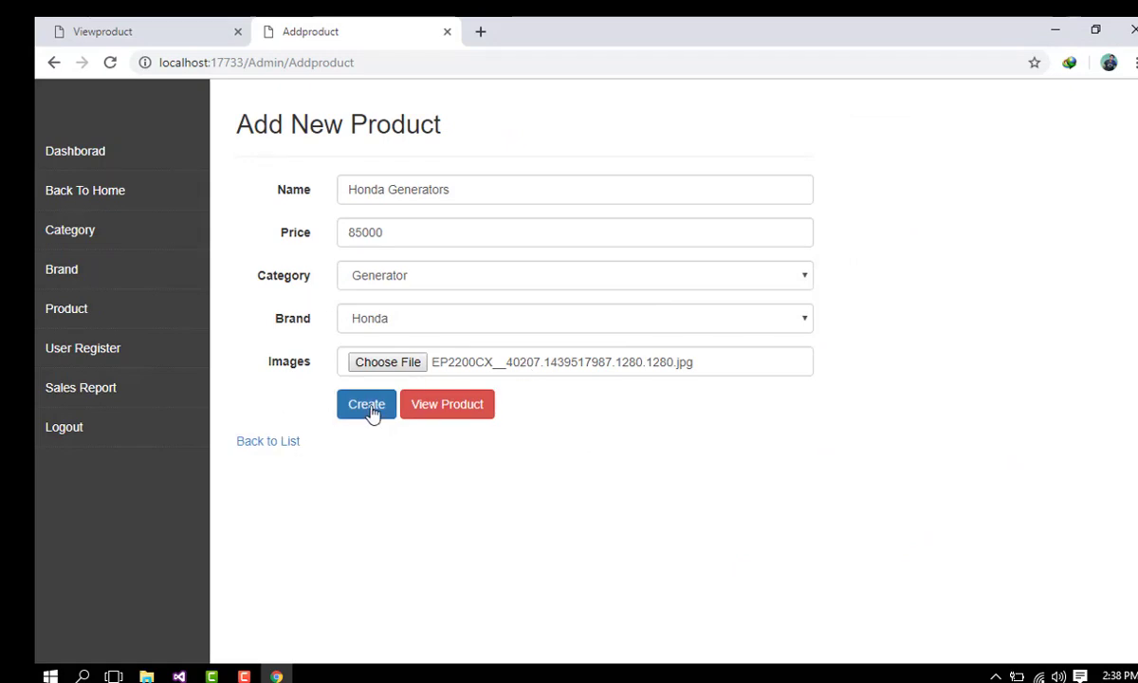
pyautogui.click(373, 415)
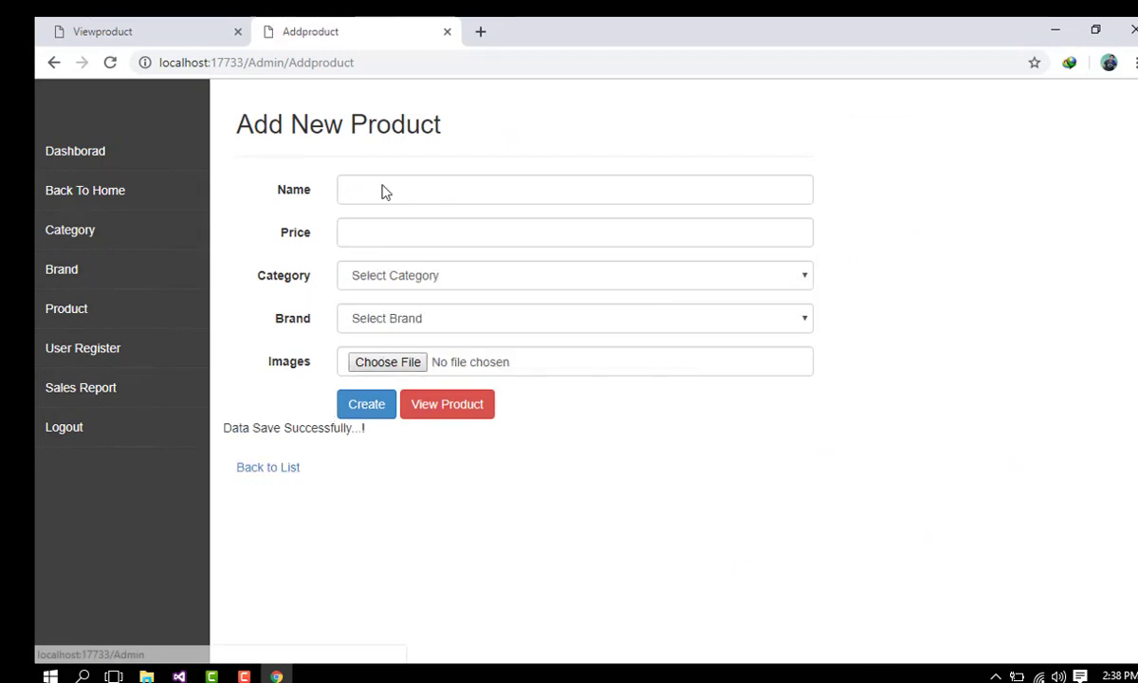
pyautogui.click(147, 24)
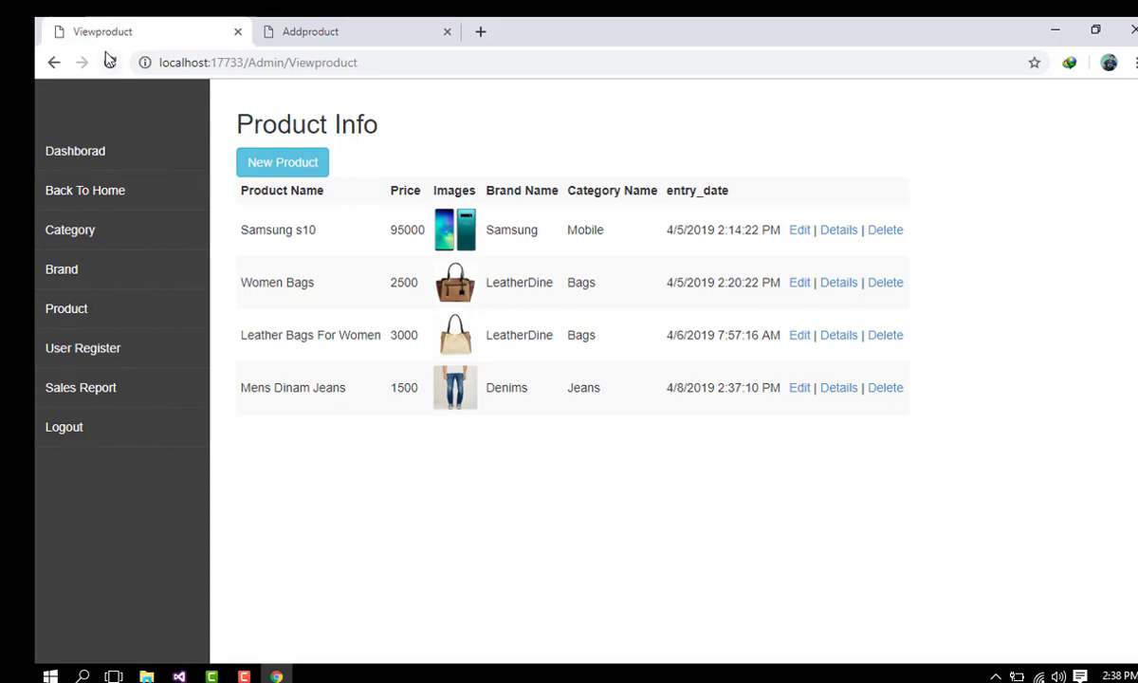
# Step: Open the Honda Generators 85000 detail page from the storefront, then return home
pyautogui.click(327, 25)
pyautogui.click(67, 197)
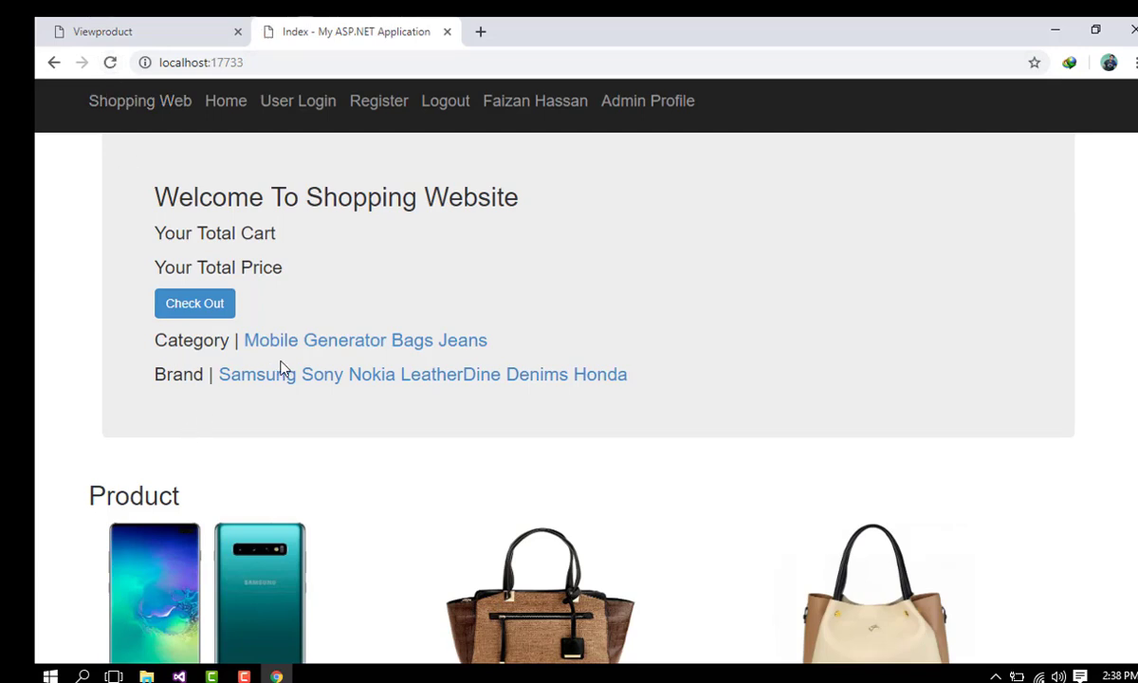
pyautogui.scroll(-4, 284, 370)
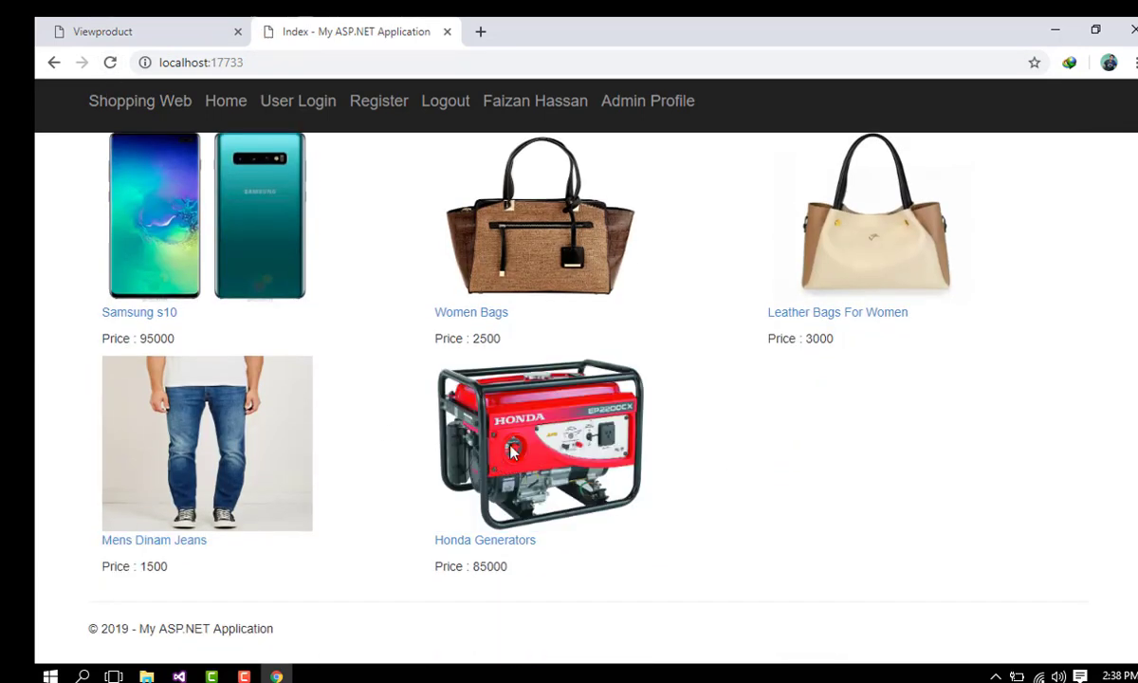
pyautogui.click(493, 546)
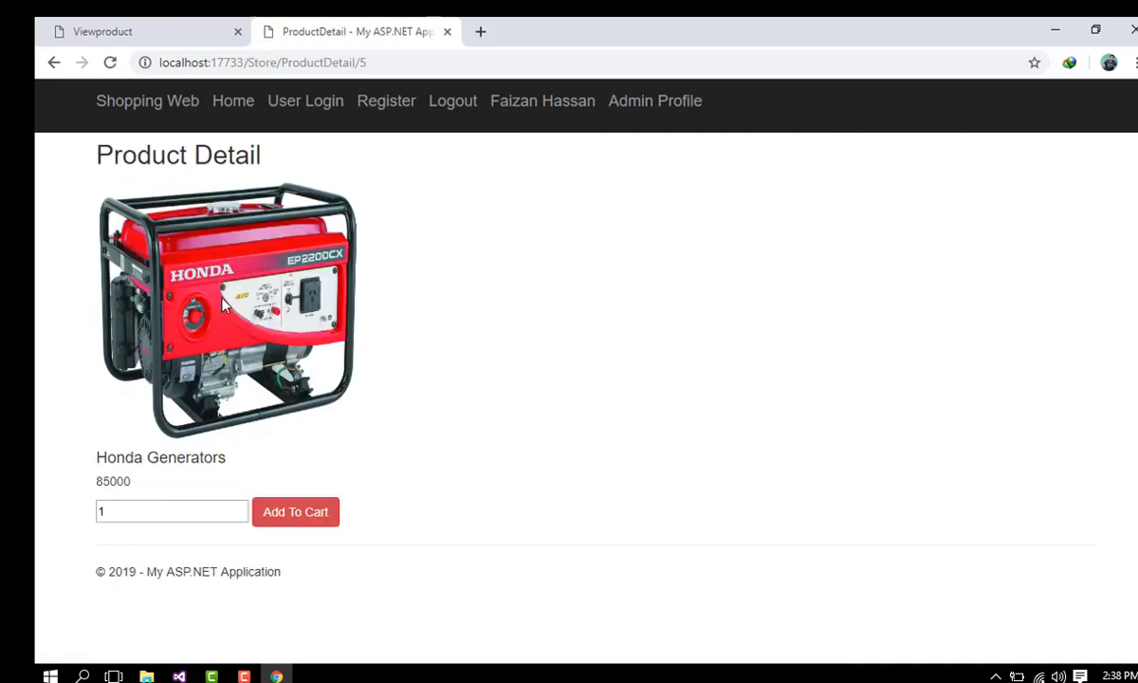
pyautogui.click(54, 62)
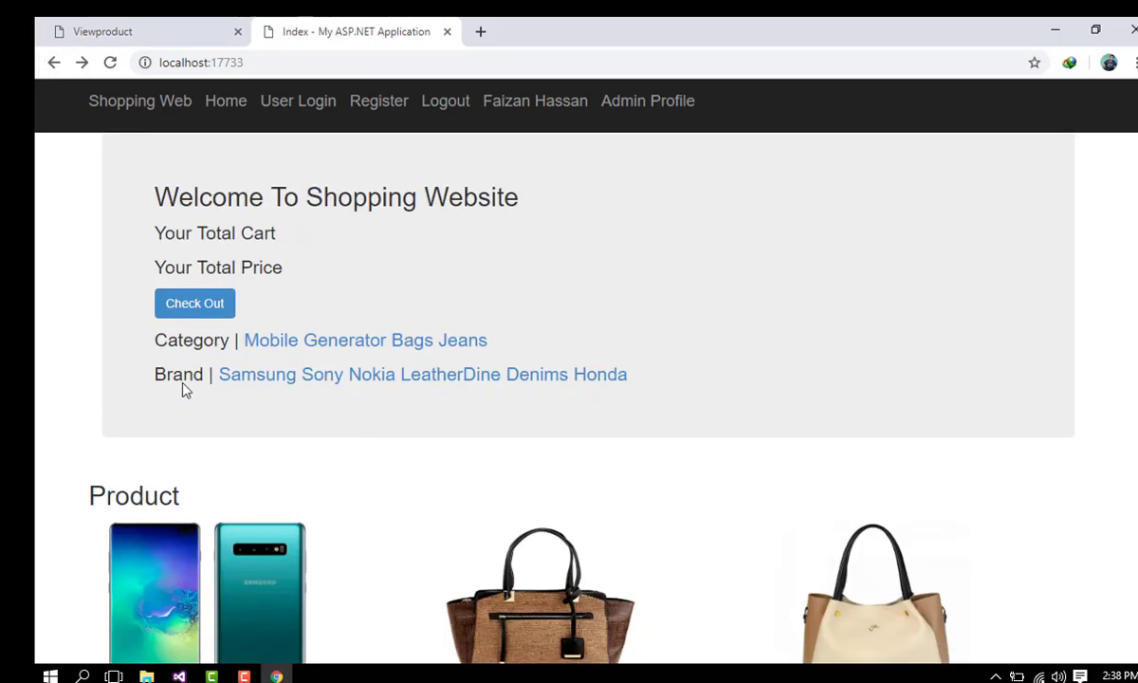
# Step: View the Mobile, Generator, Bags and Jeans category pages, returning home after each
pyautogui.click(270, 349)
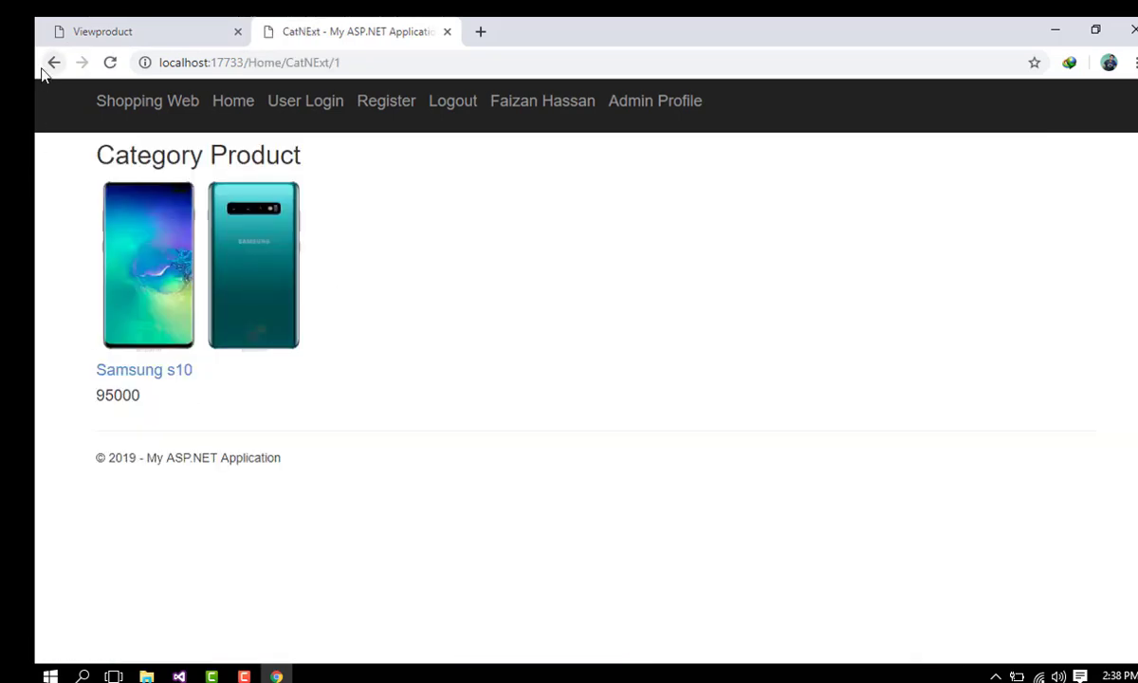
pyautogui.click(51, 63)
pyautogui.click(361, 342)
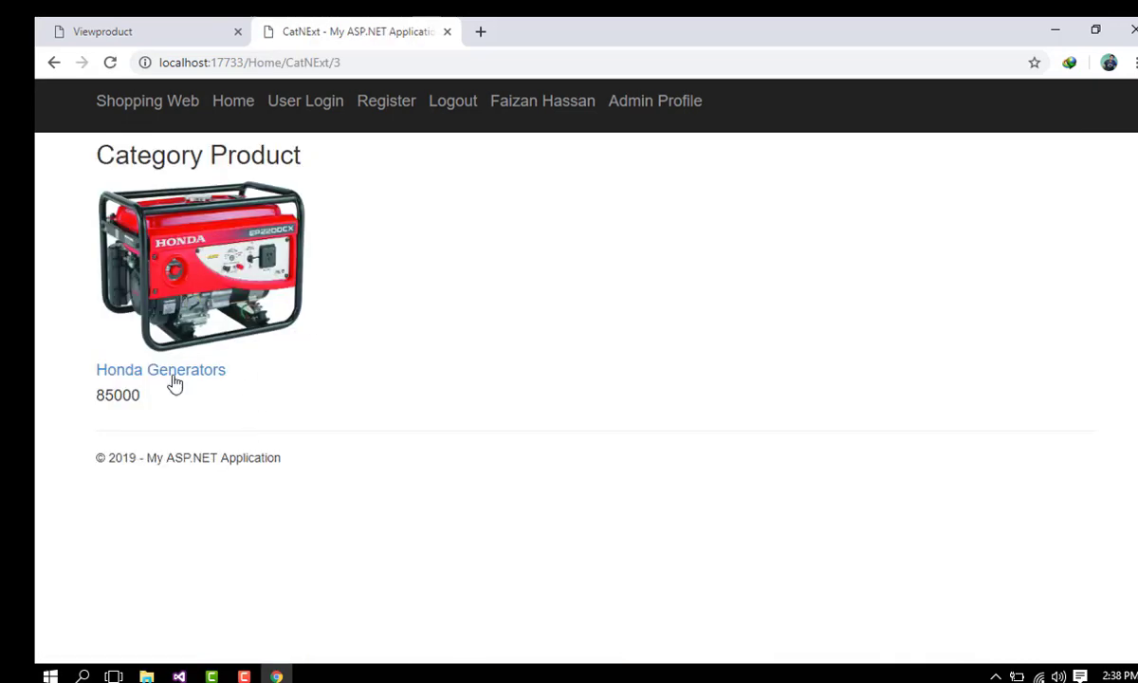
pyautogui.click(53, 63)
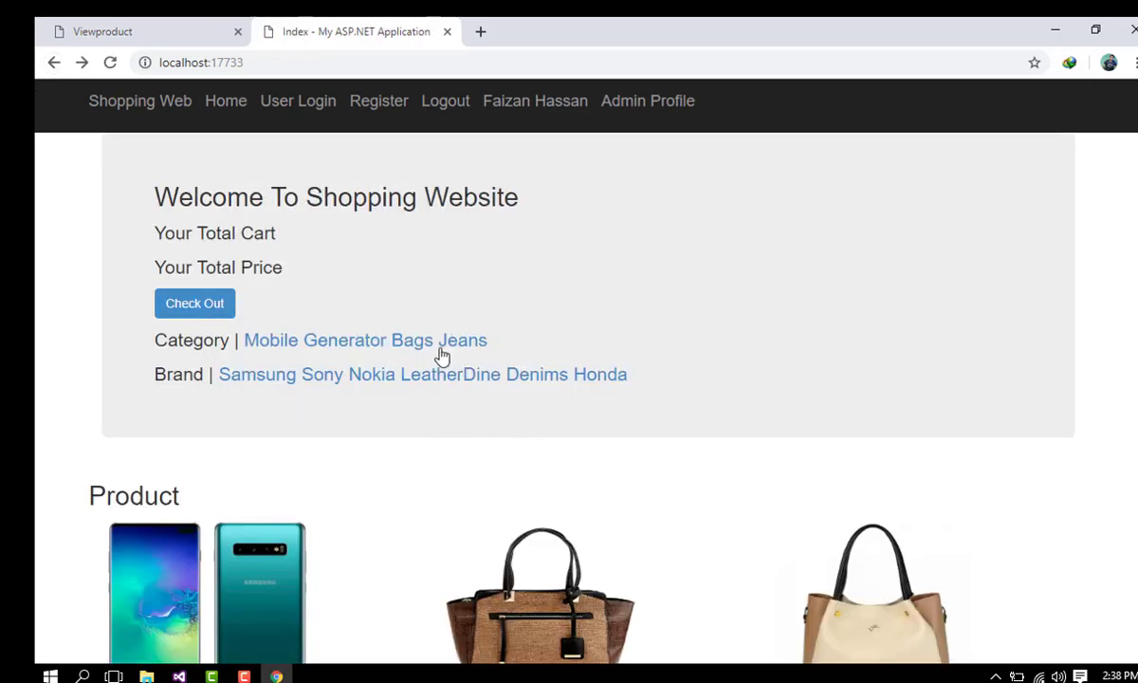
pyautogui.click(410, 340)
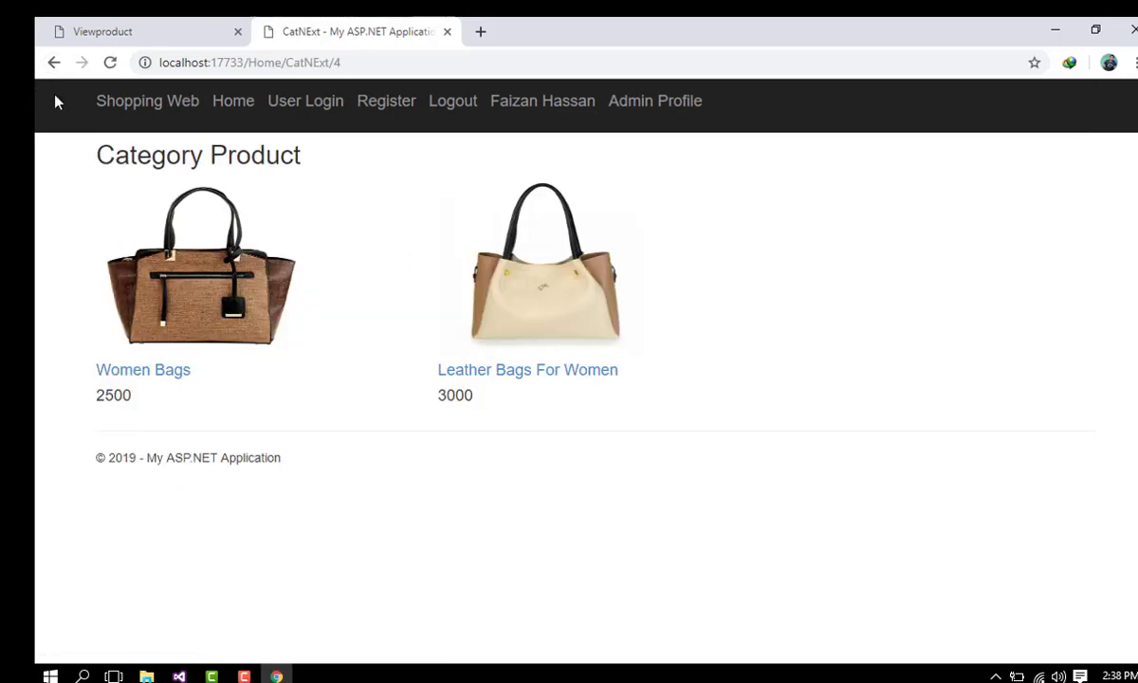
pyautogui.click(53, 62)
pyautogui.click(474, 345)
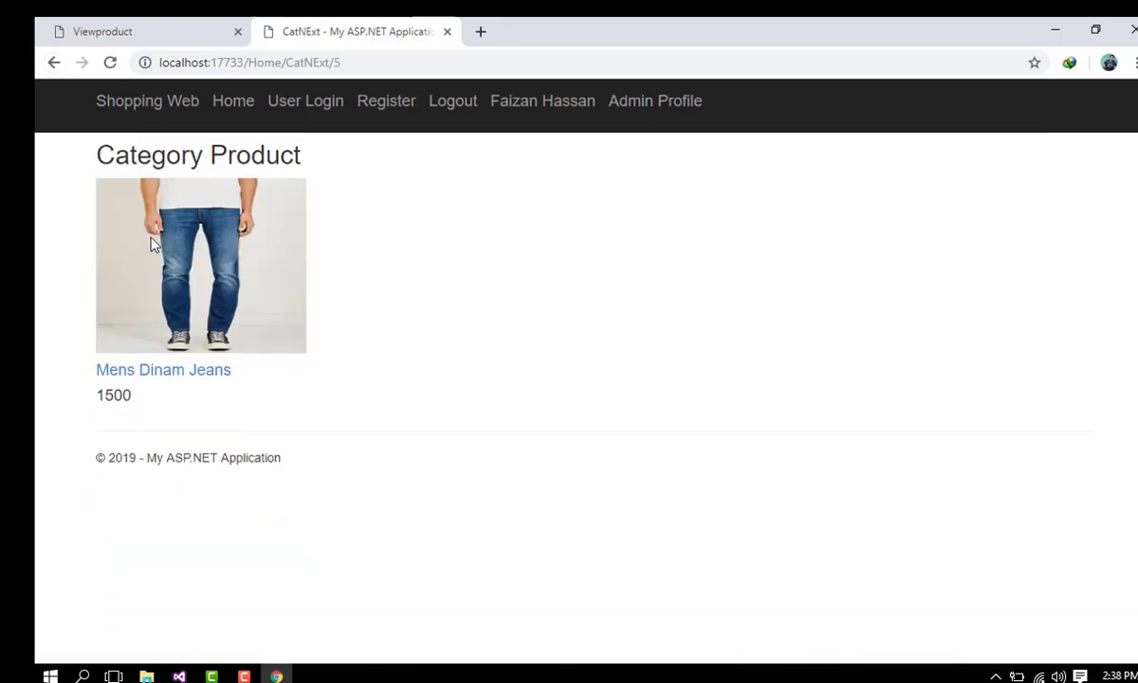
pyautogui.click(45, 64)
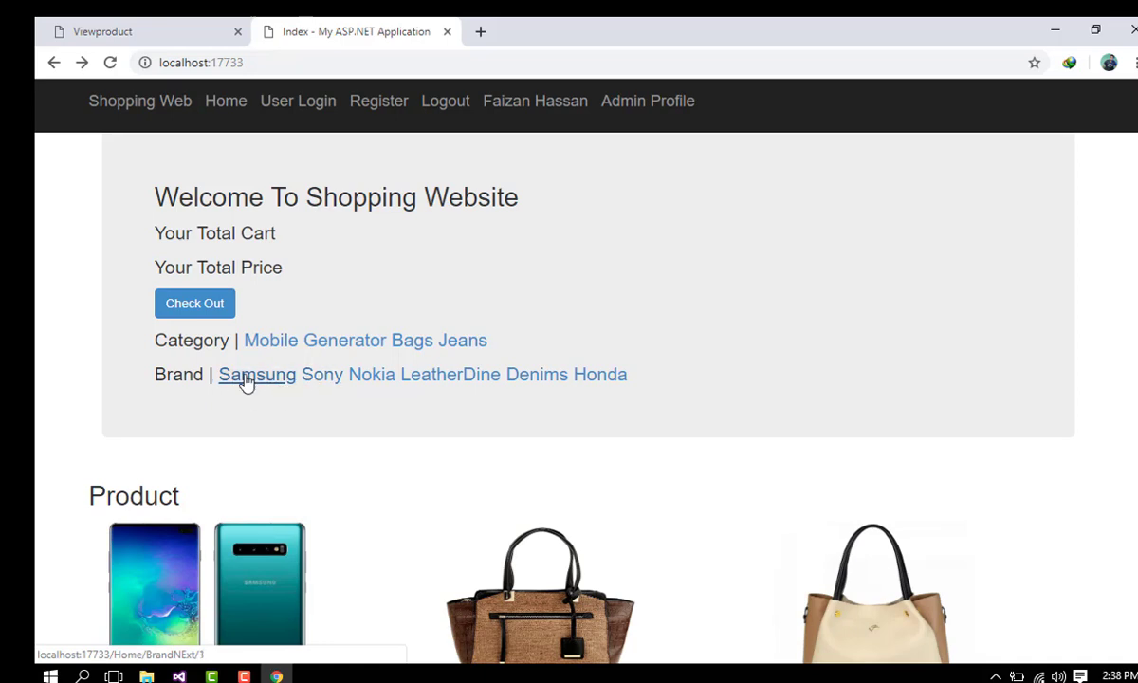
# Step: View each brand page (Samsung, Sony, LeatherDine, Denims, Honda), returning to the home product grid after each
pyautogui.click(244, 375)
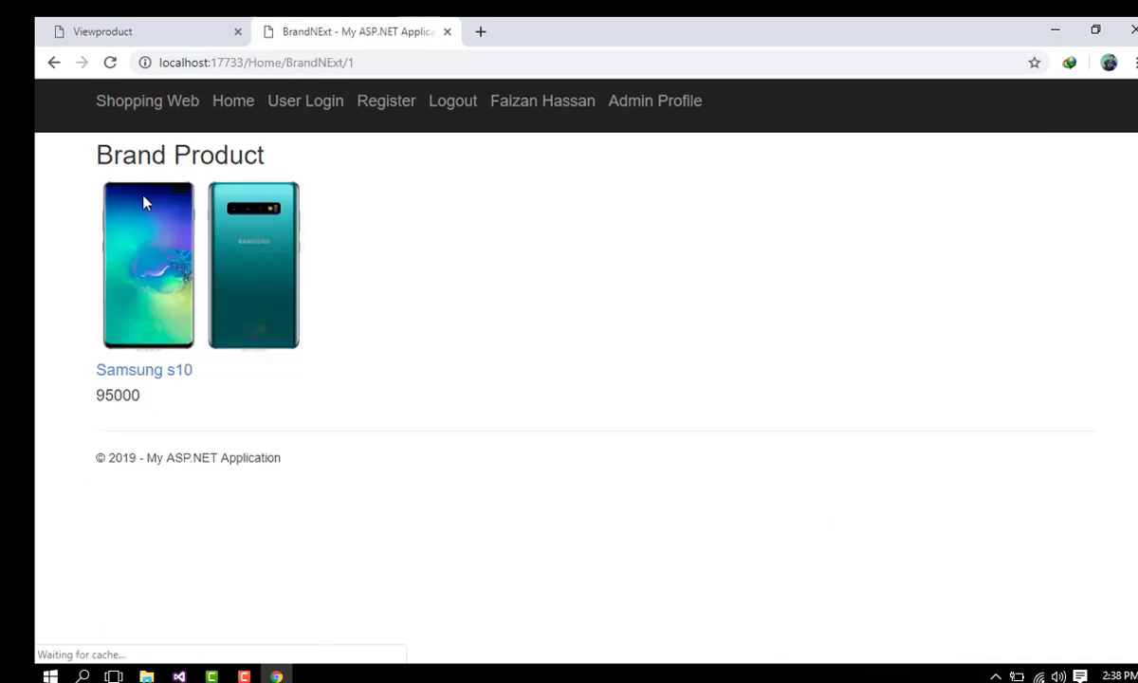
pyautogui.click(53, 63)
pyautogui.click(331, 379)
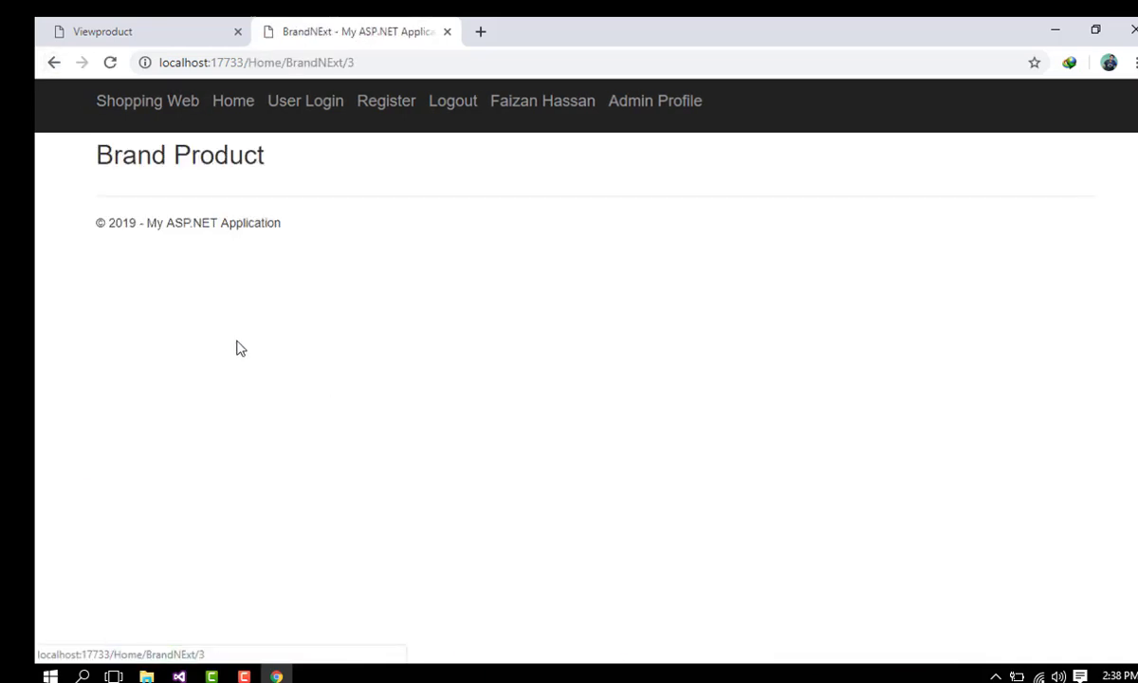
pyautogui.click(53, 62)
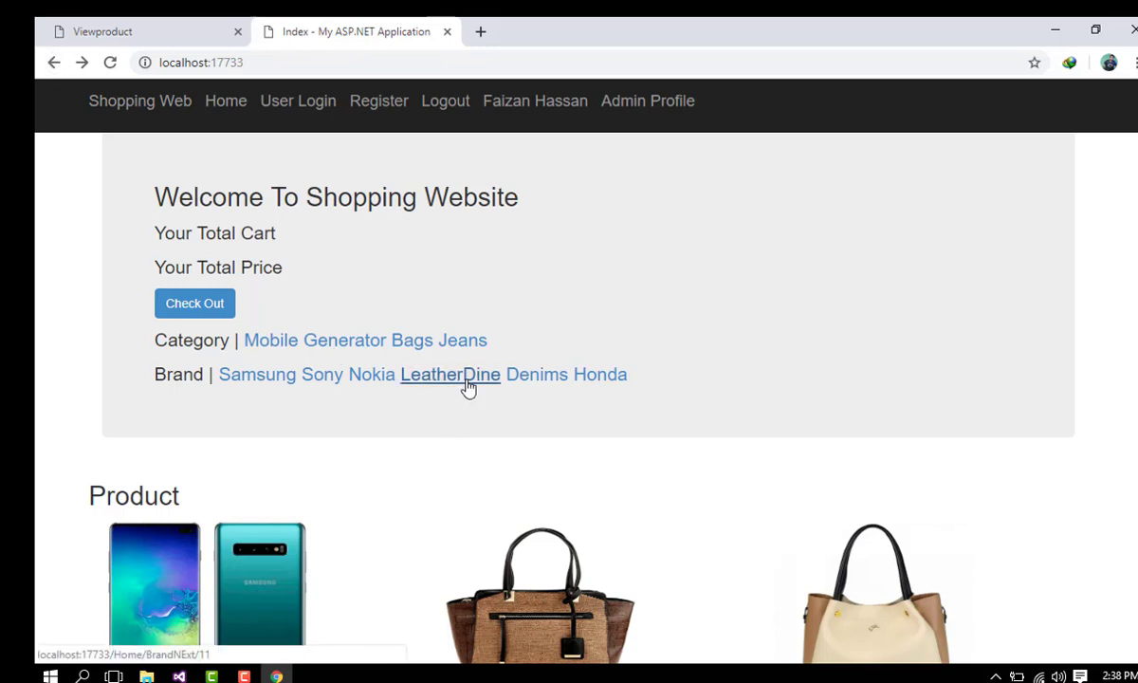
pyautogui.click(468, 384)
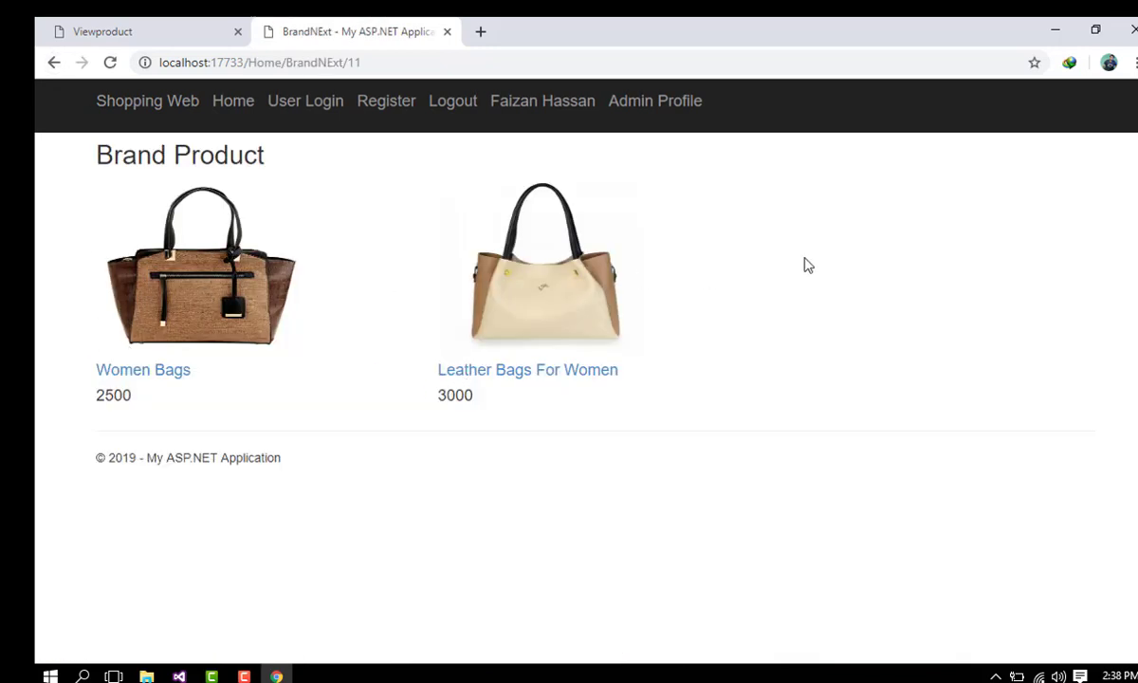
pyautogui.click(53, 62)
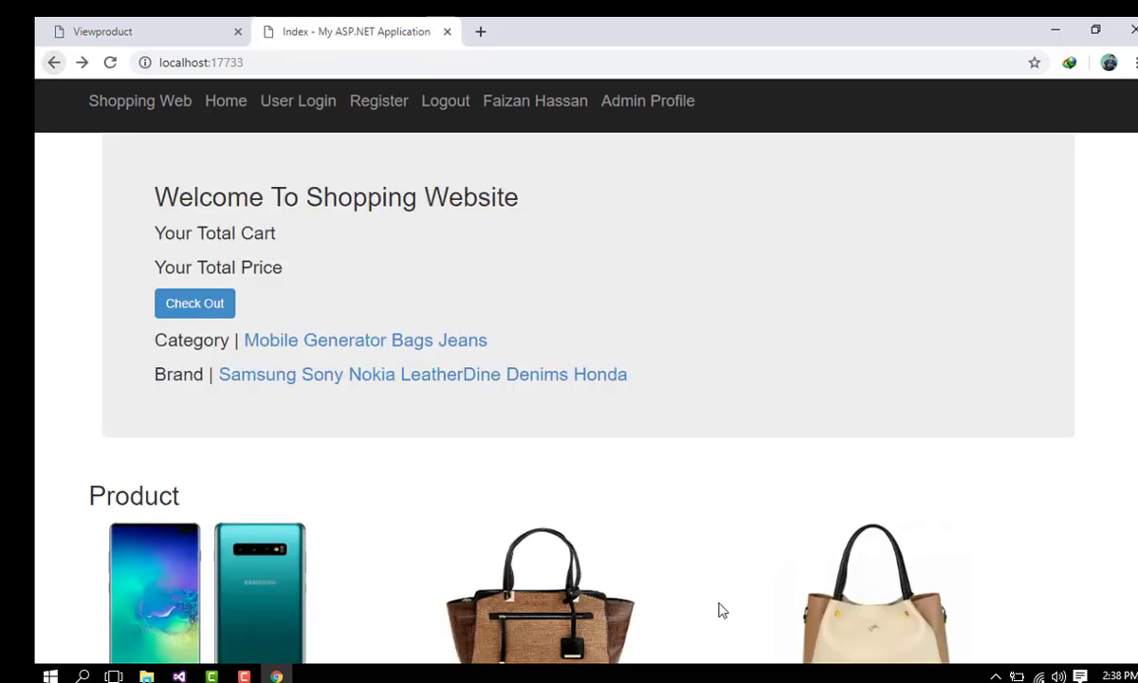
pyautogui.click(542, 378)
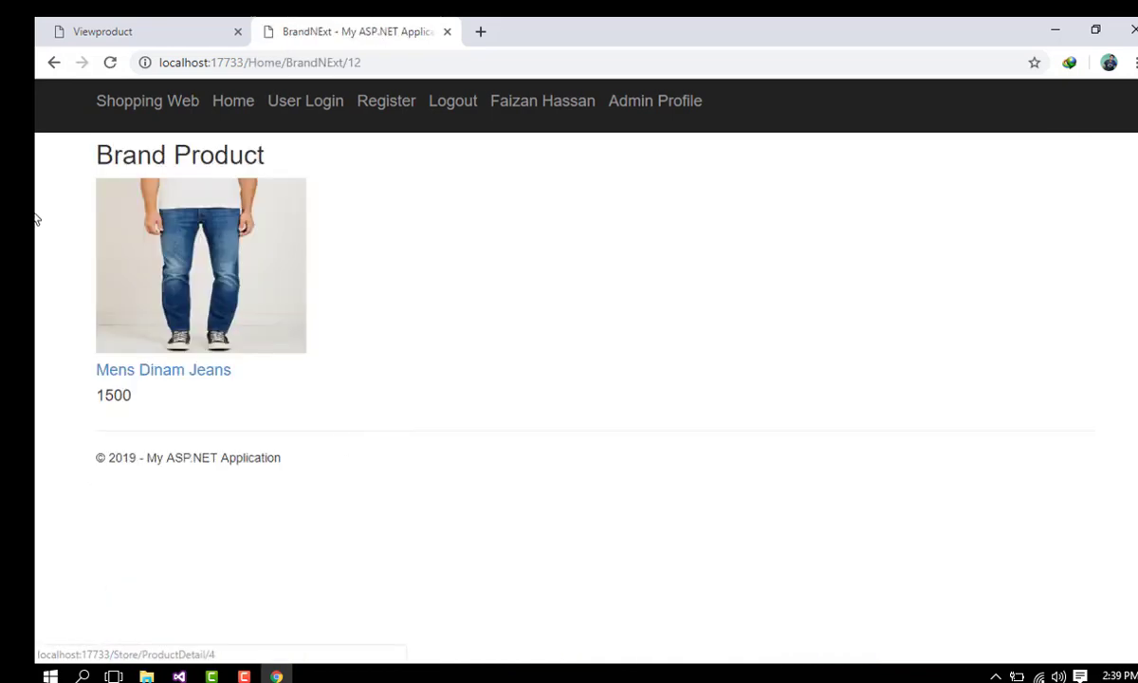
pyautogui.click(53, 62)
pyautogui.click(618, 377)
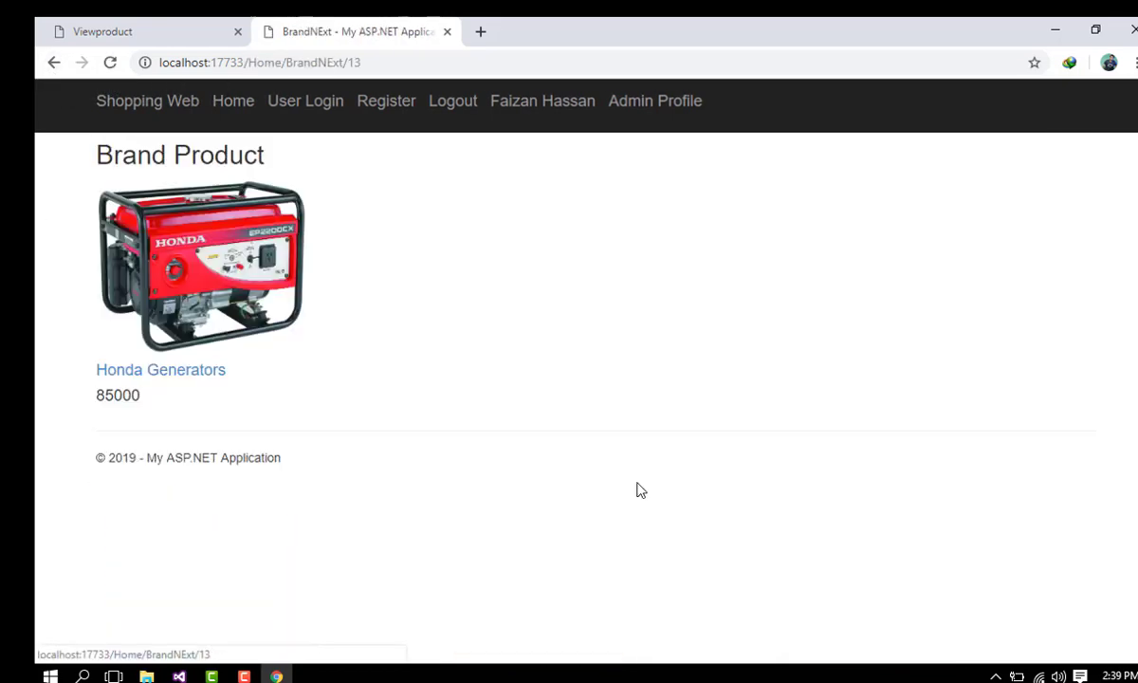
pyautogui.click(53, 63)
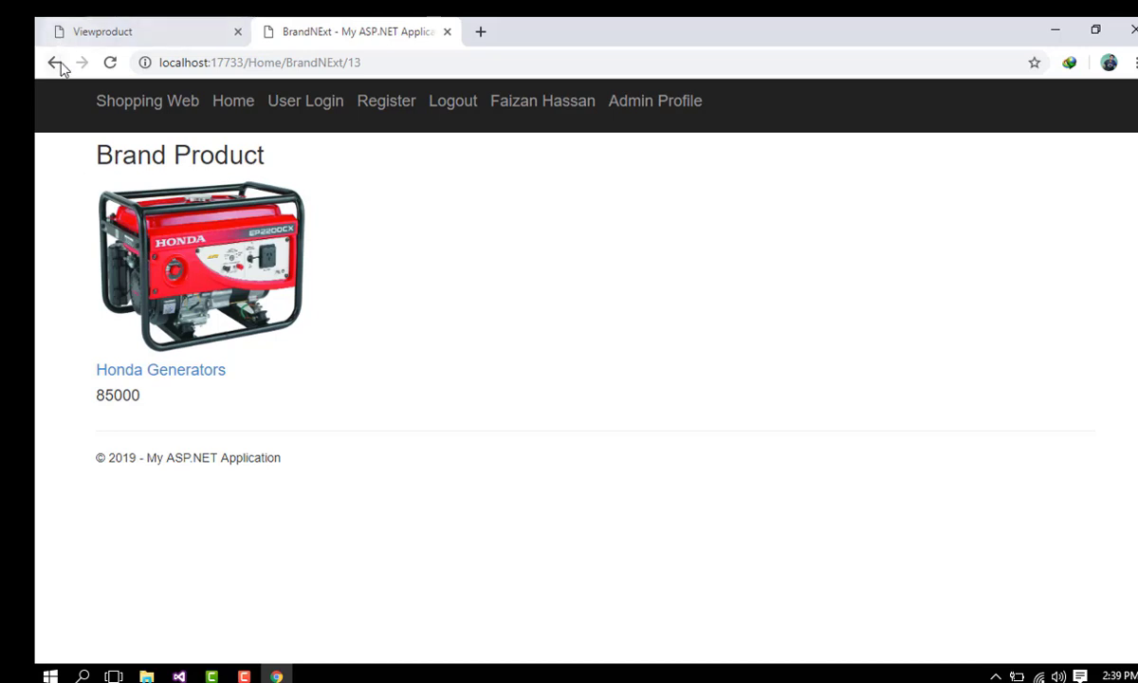
pyautogui.scroll(-4, 364, 545)
pyautogui.scroll(5, 367, 542)
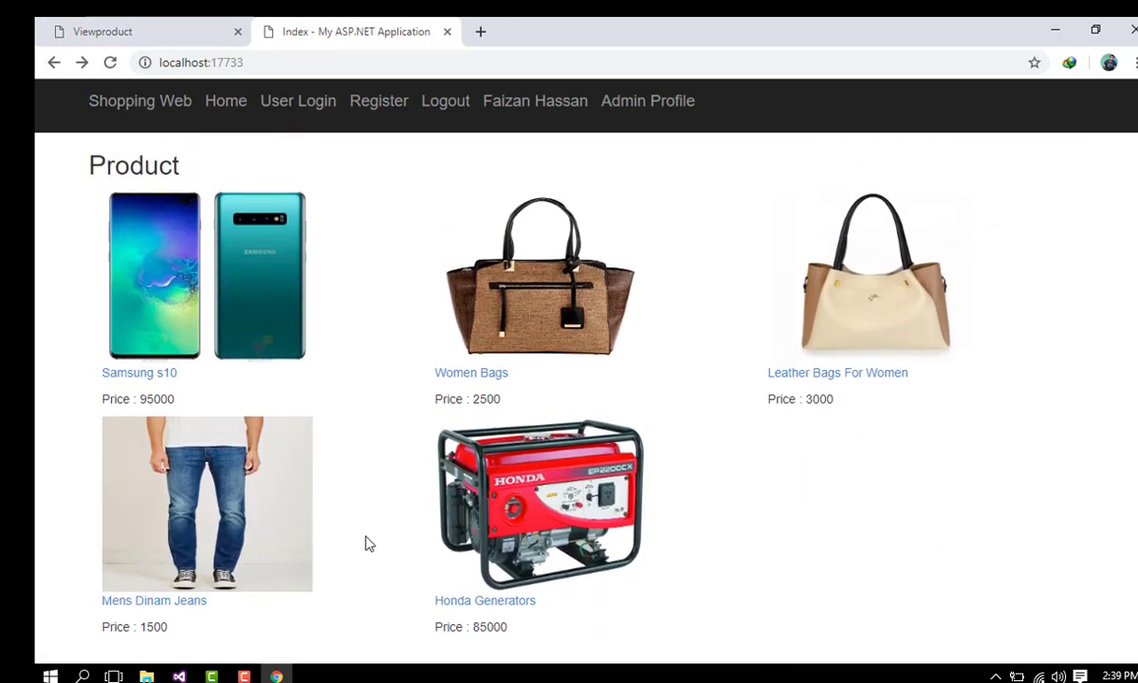